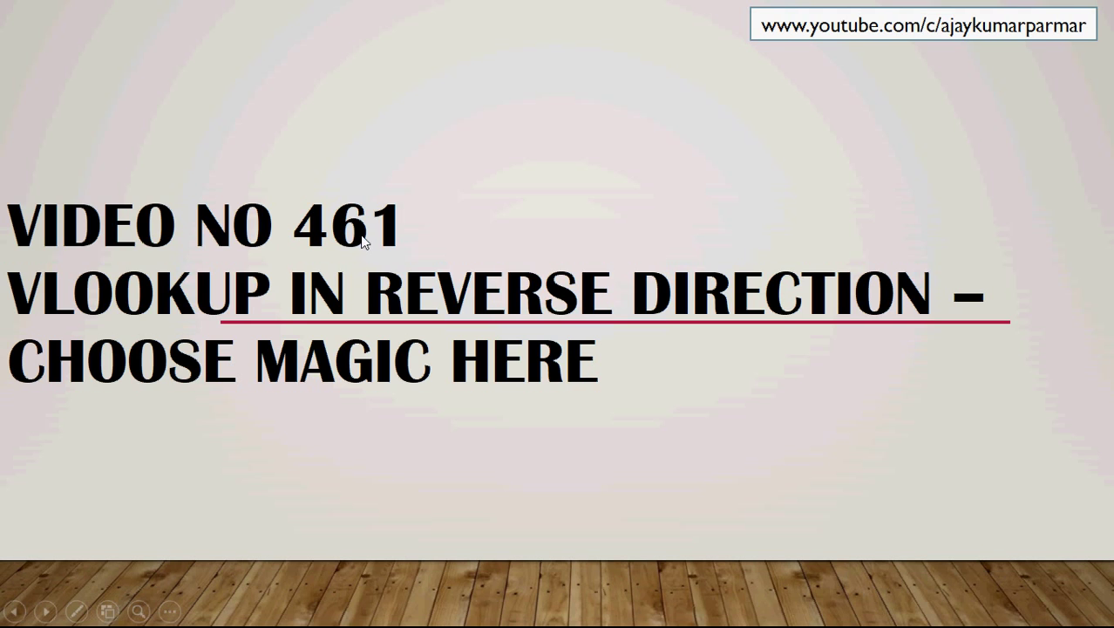
End the slide show, switch to the YouTube channel page in Chrome and look through its Excel playlists
key(Escape)
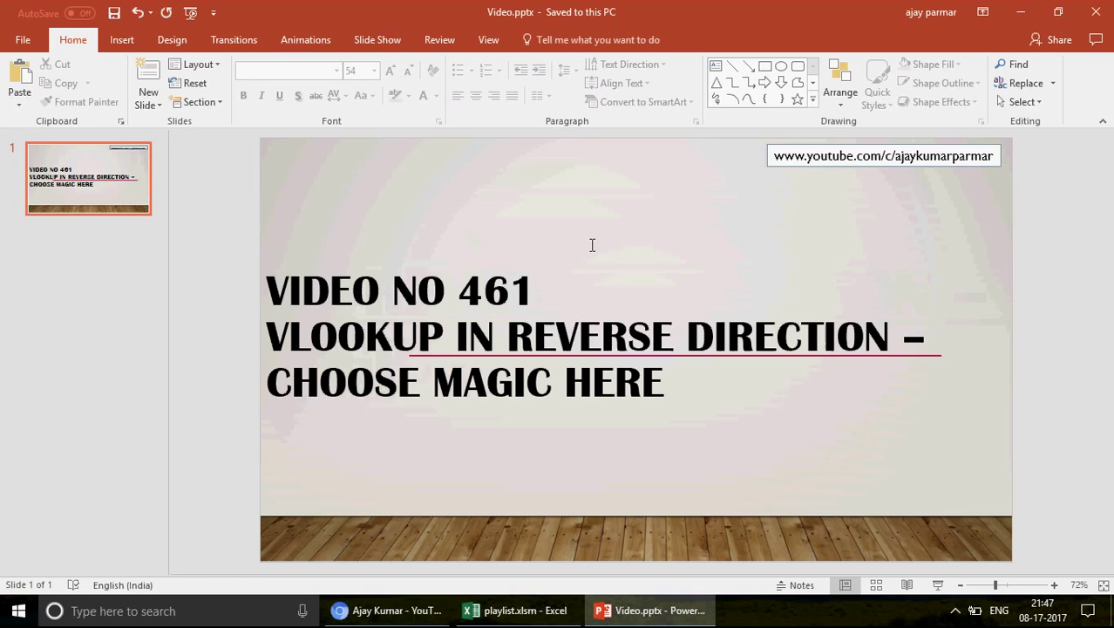
click(434, 609)
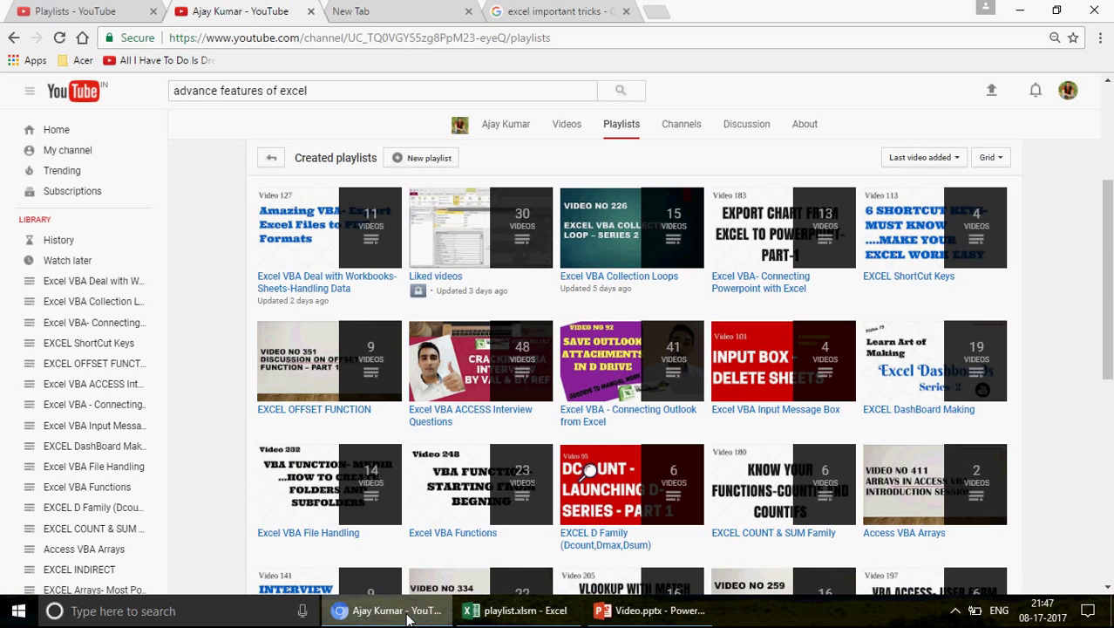
click(68, 299)
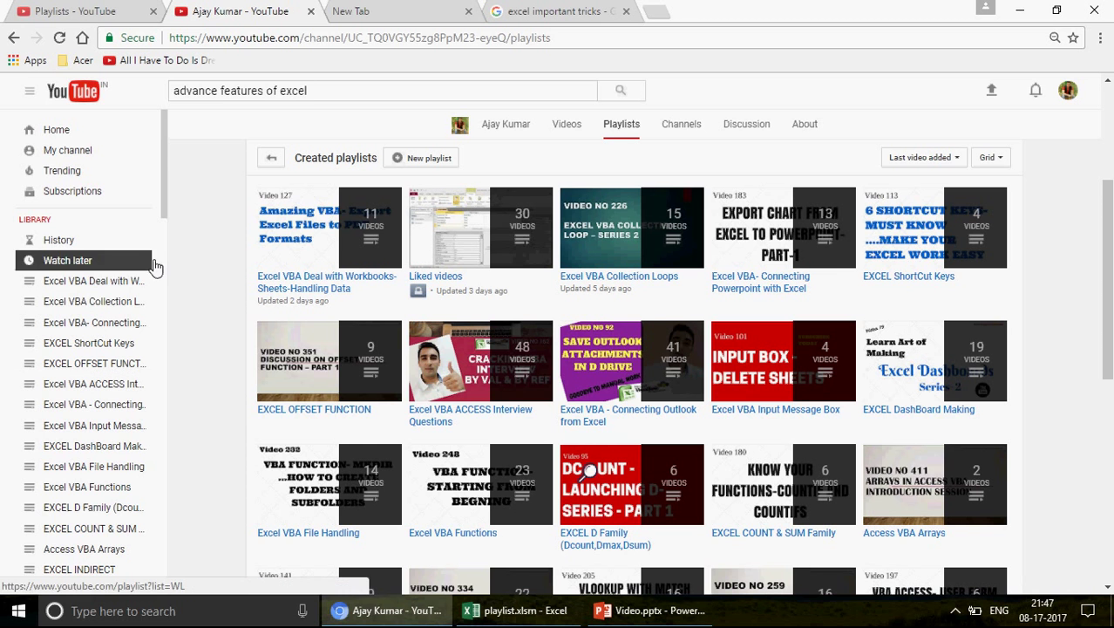
scroll(166, 218, down, 1)
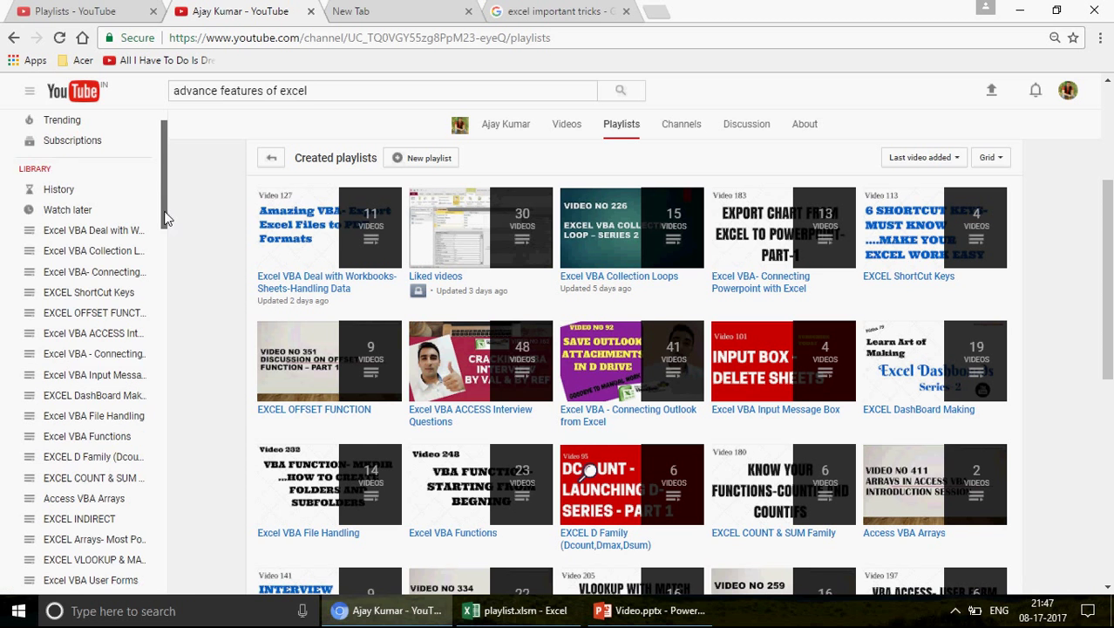
scroll(165, 218, down, 3)
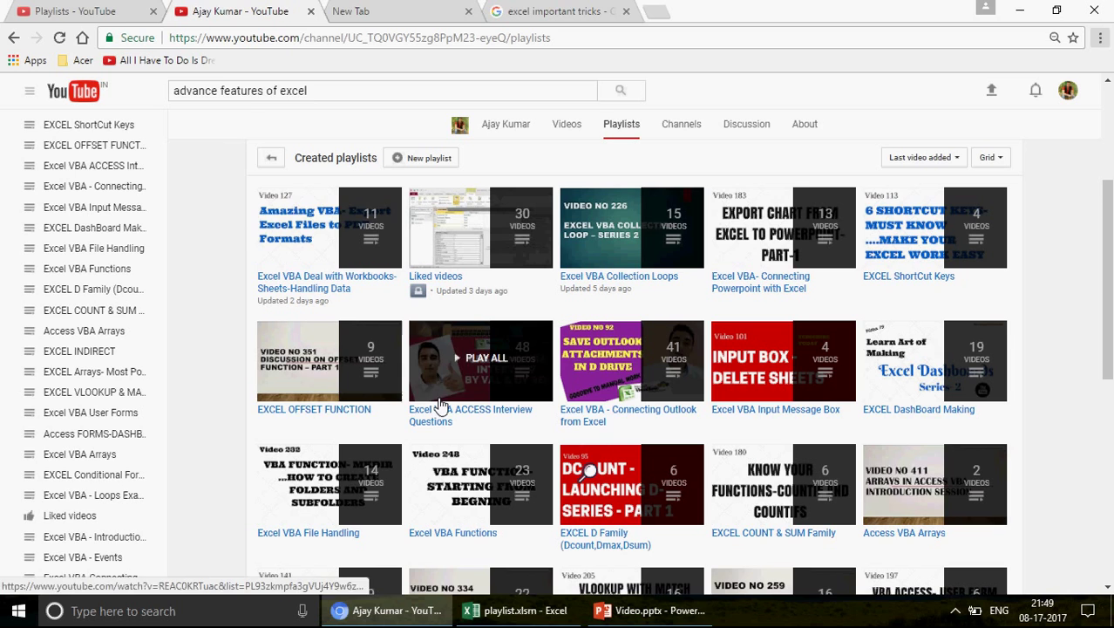
Switch to the playlist.xlsm workbook in Excel and open Sheet6 with the employee status tables
click(524, 612)
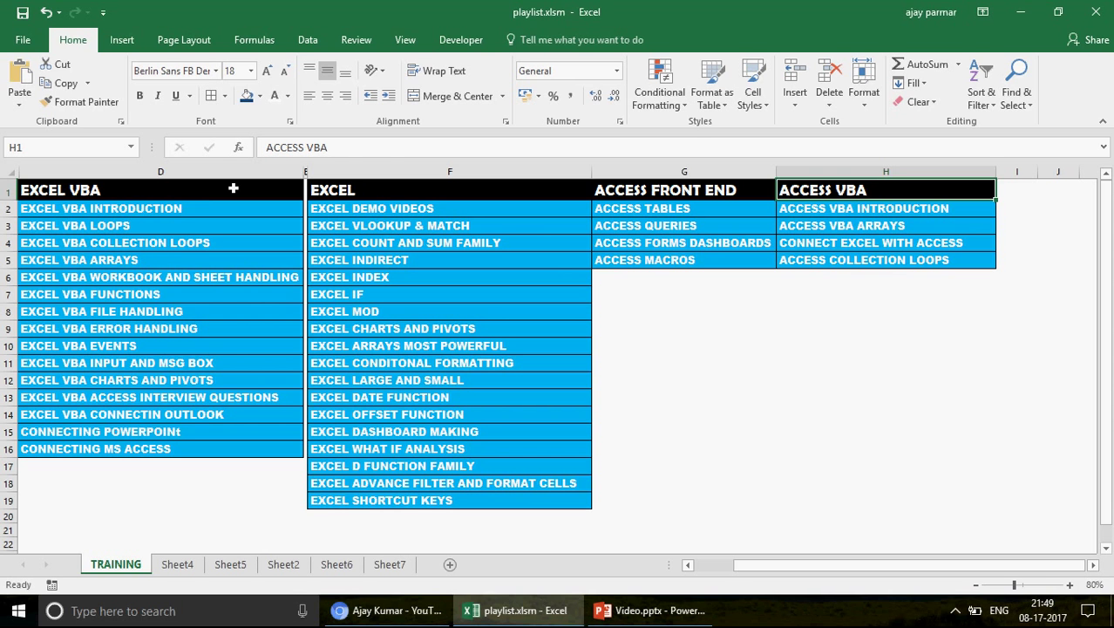
click(210, 210)
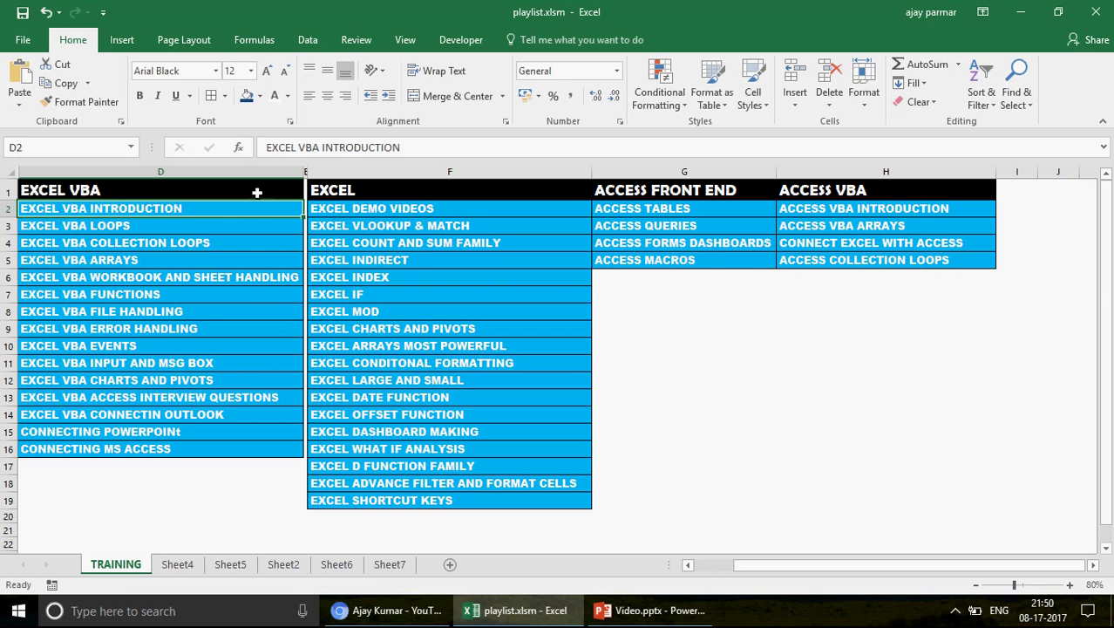
click(392, 565)
click(342, 565)
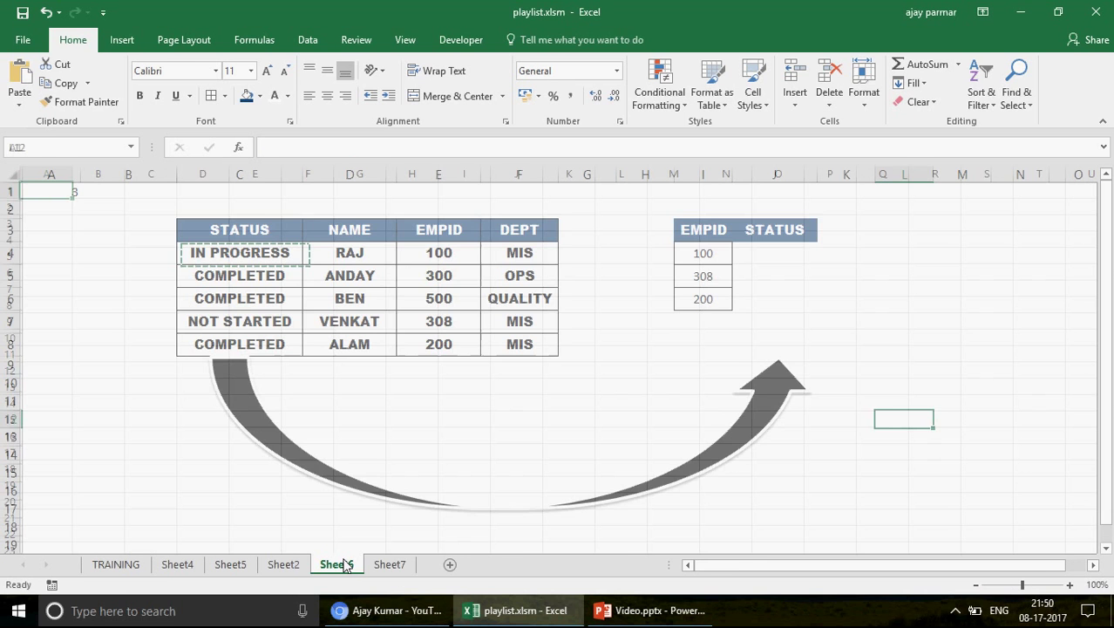
click(555, 402)
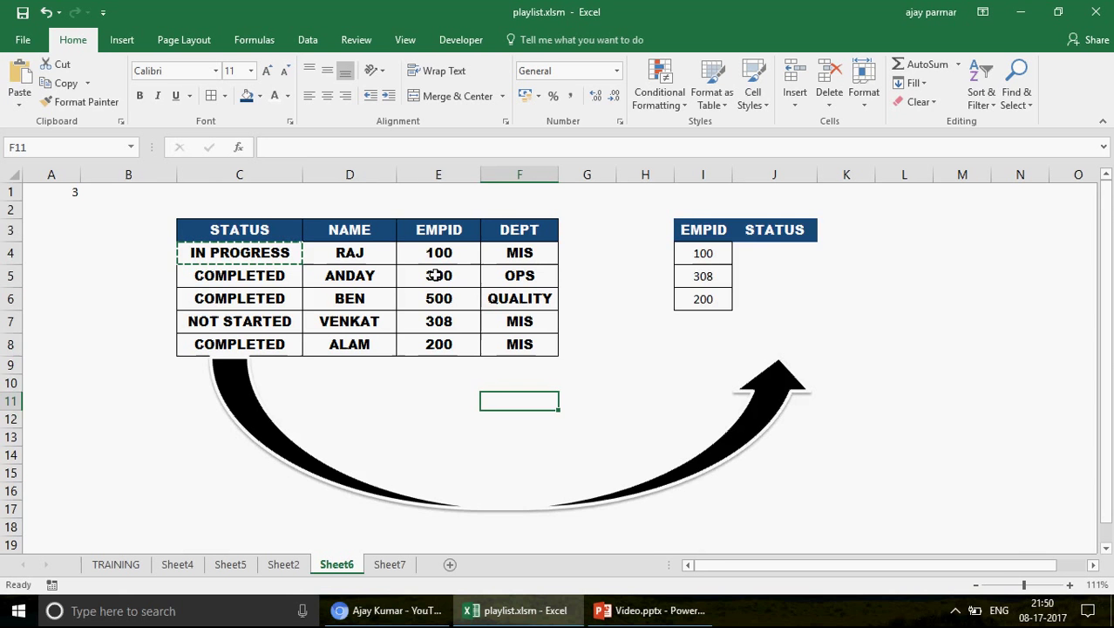
ctrl+scroll(434, 275, up, 2)
ctrl+scroll(434, 275, up, 1)
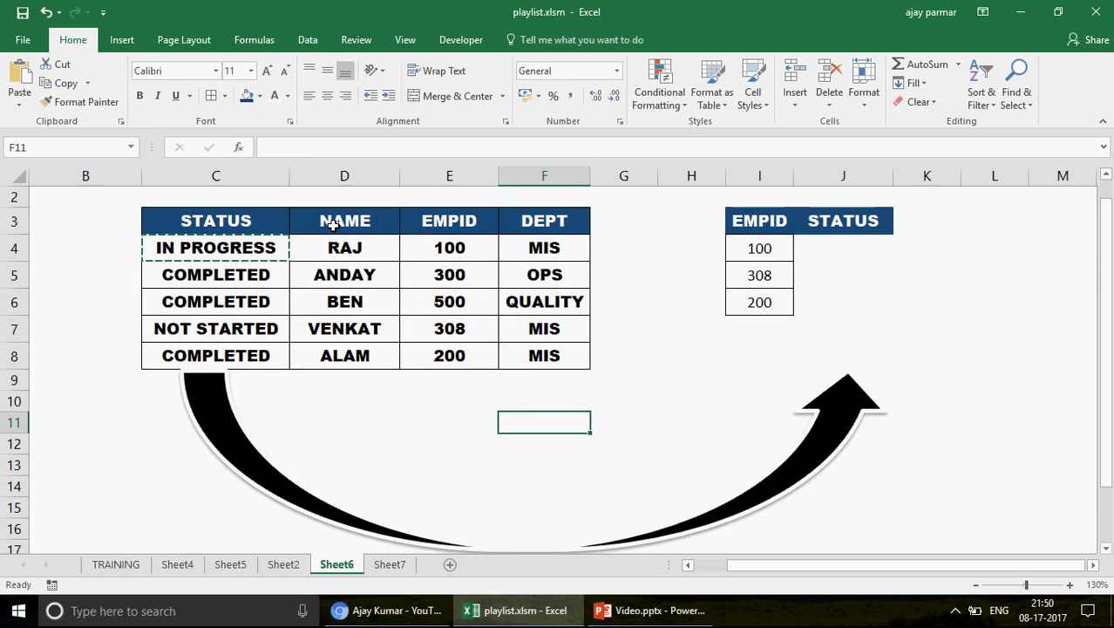
Examine the EMPID columns of the source and lookup tables, and the full source table C3:F8
click(449, 222)
shift+click(458, 351)
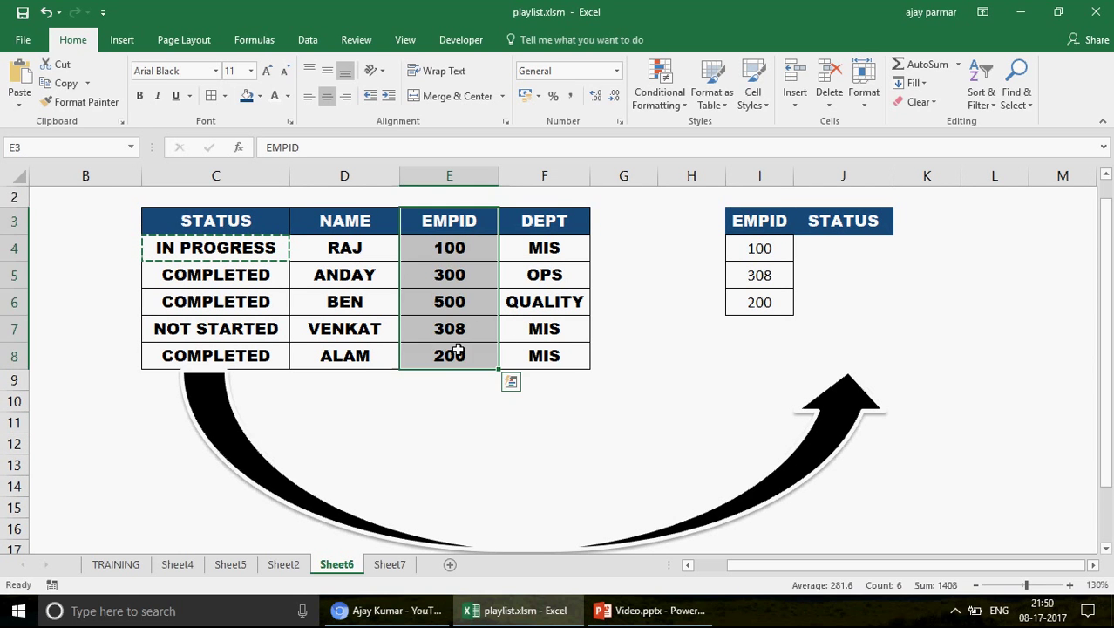
click(757, 224)
shift+click(763, 302)
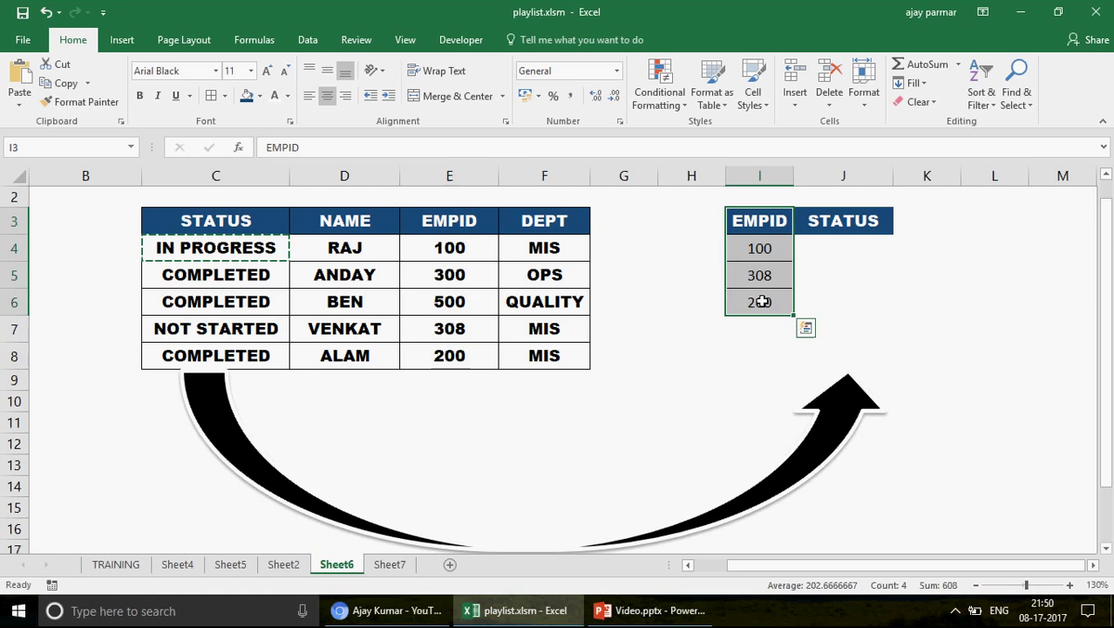
click(233, 221)
shift+click(554, 358)
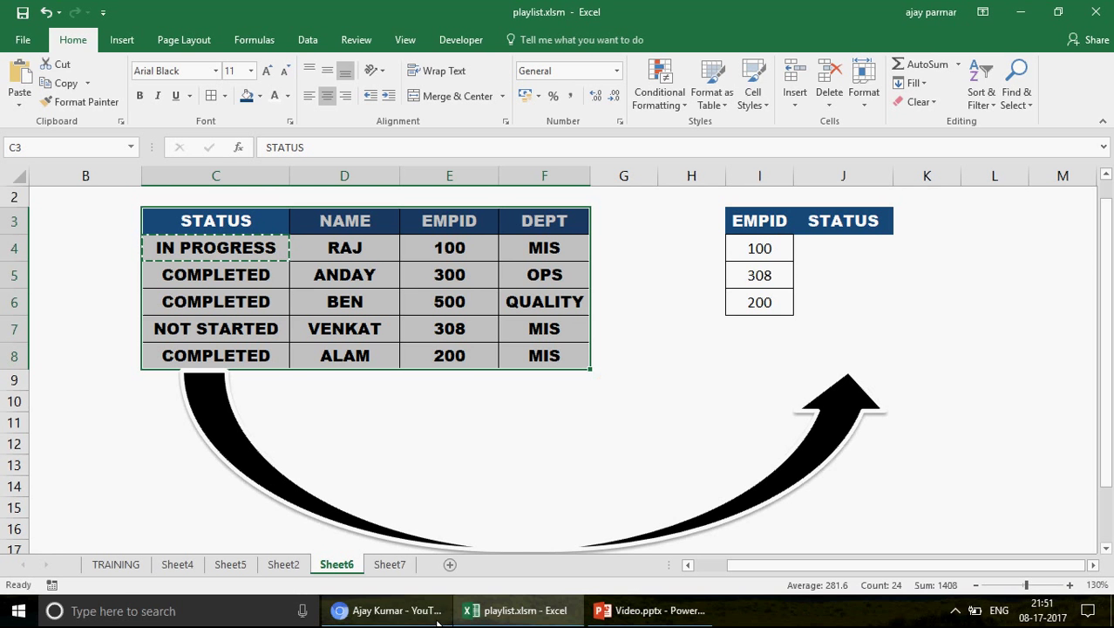
Look at the EXCEL VLOOKUP & MATCH topic in the EXCEL list on the TRAINING sheet
click(115, 565)
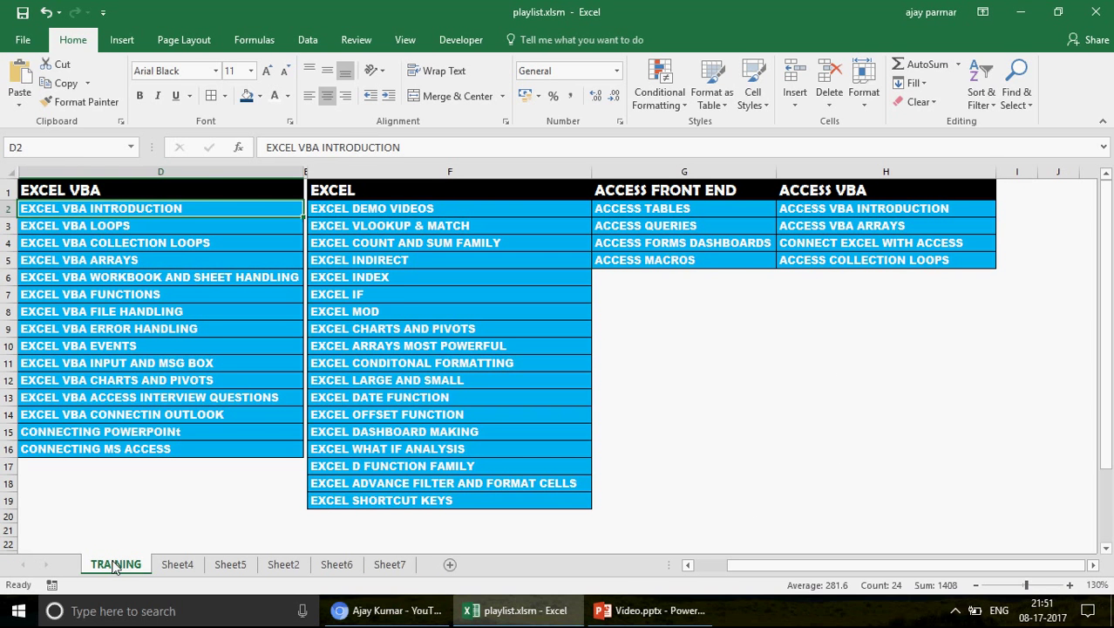
click(382, 190)
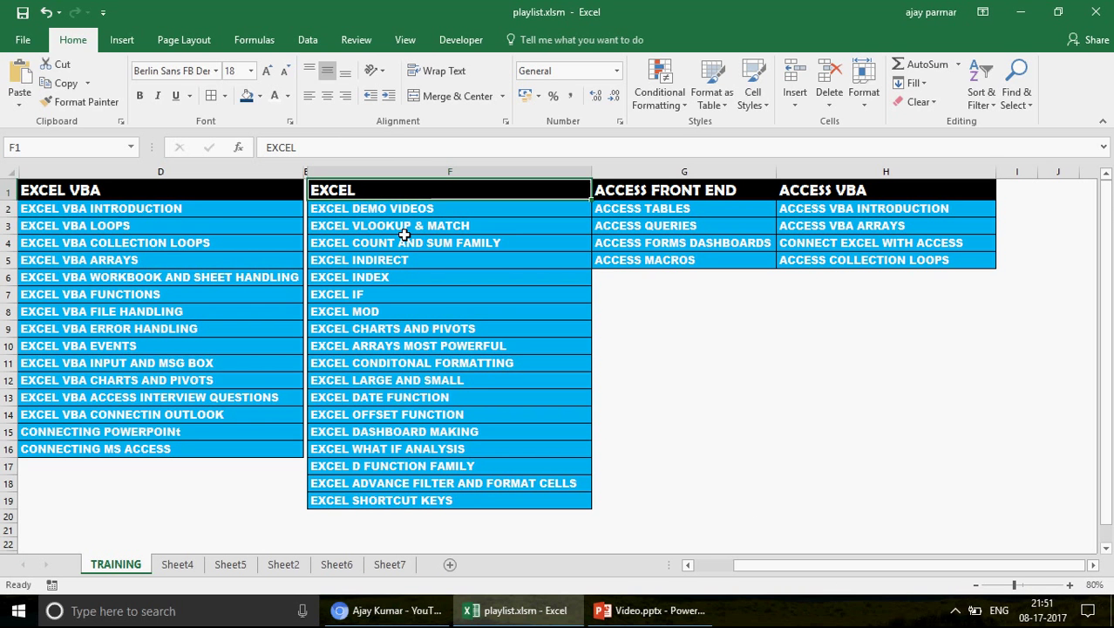
click(441, 229)
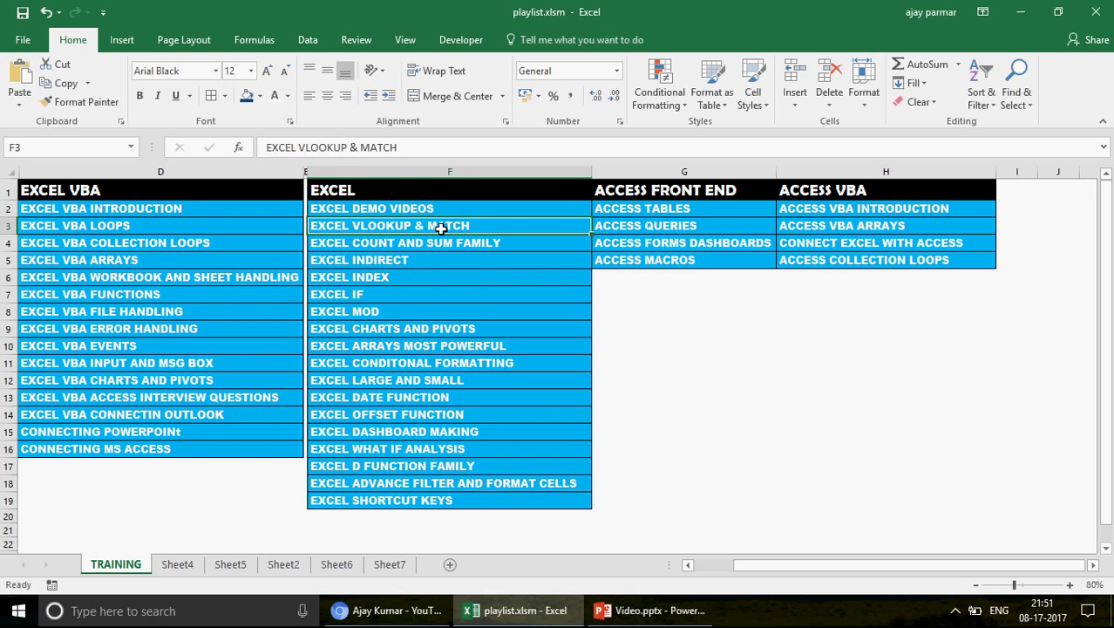
On Sheet6, fill the source table's EMPID column E3:E8 with dark blue and make its text white
click(392, 565)
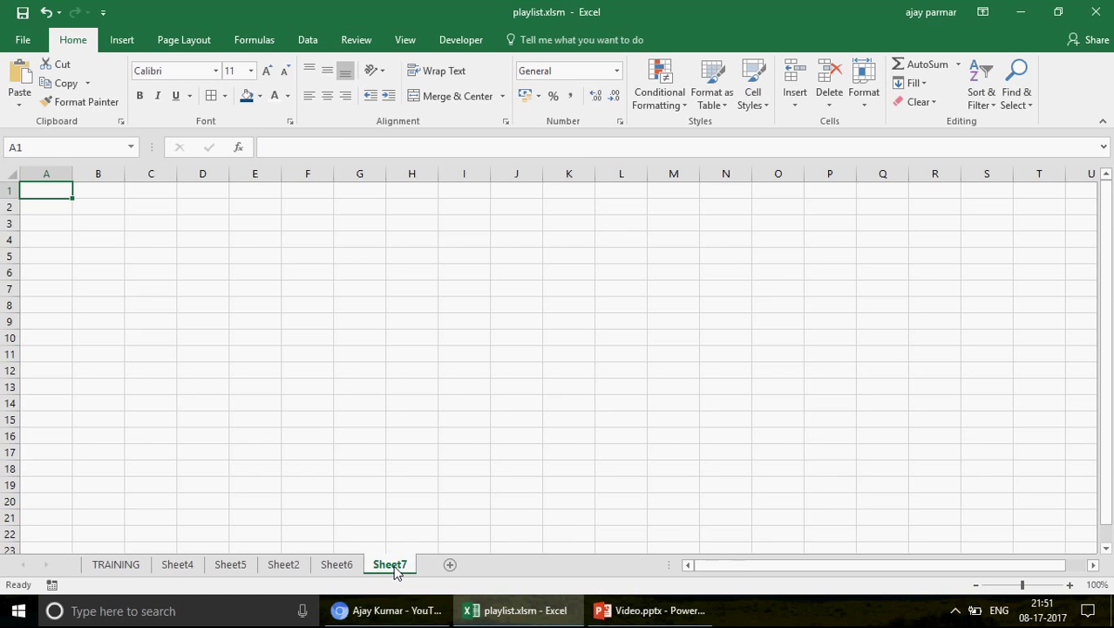
click(339, 566)
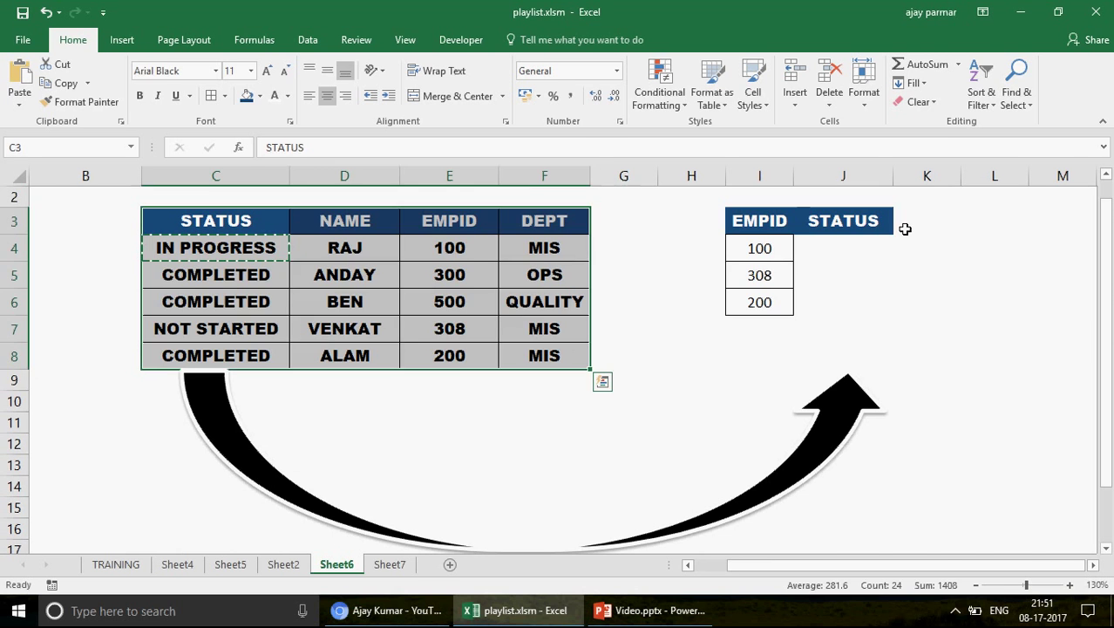
click(837, 247)
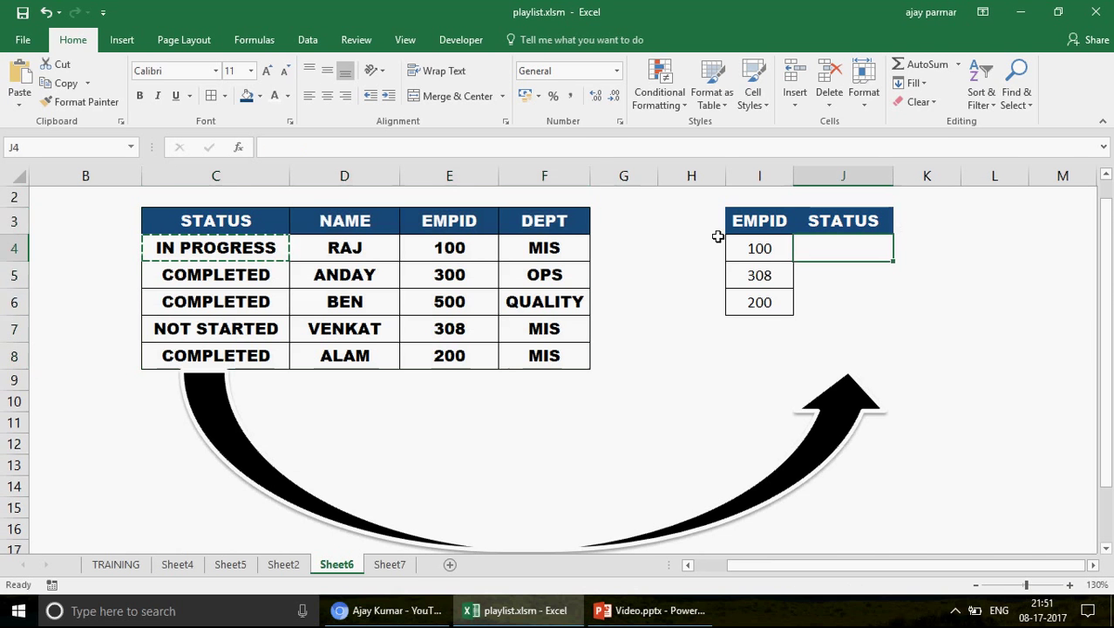
click(490, 223)
shift+click(463, 358)
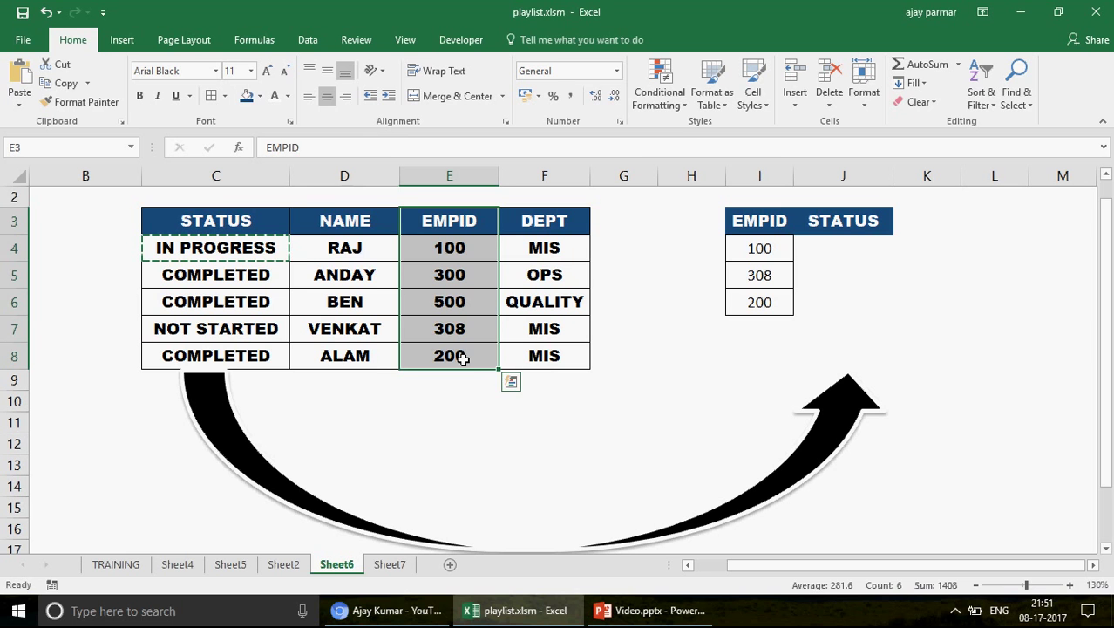
click(259, 96)
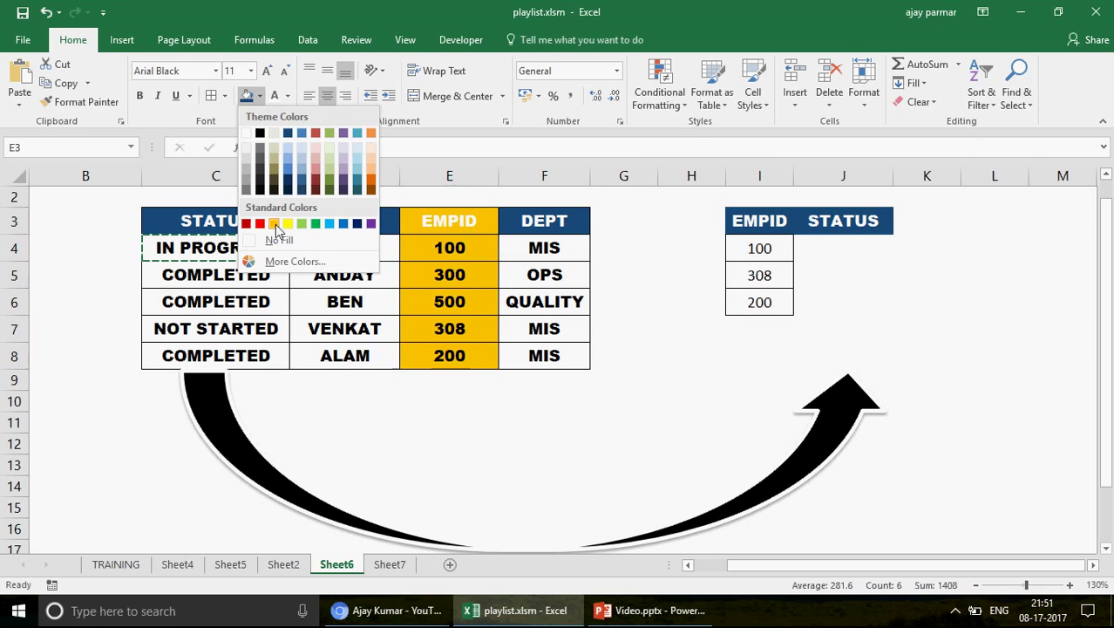
click(356, 225)
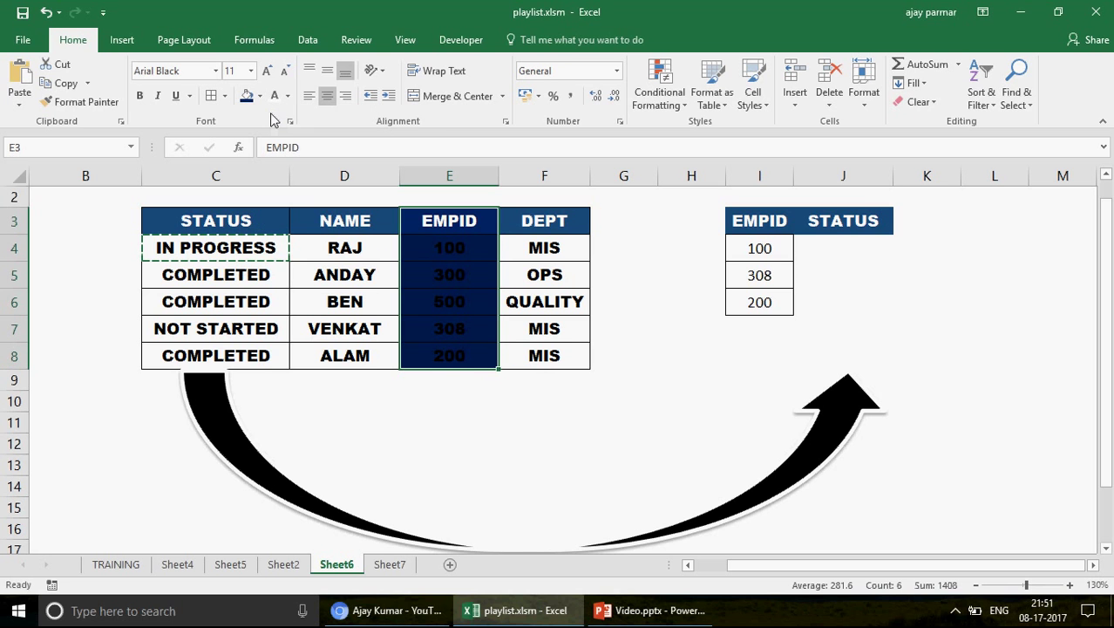
click(277, 101)
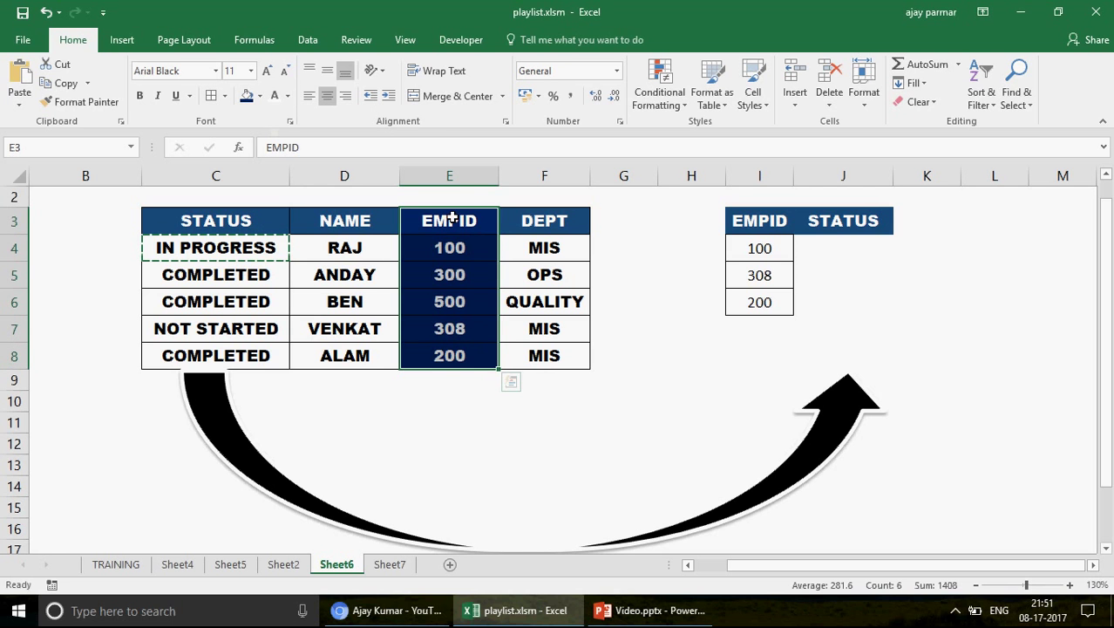
Compare the positions of the STATUS and EMPID columns in the source table, declining Sticky Keys
click(846, 223)
click(243, 231)
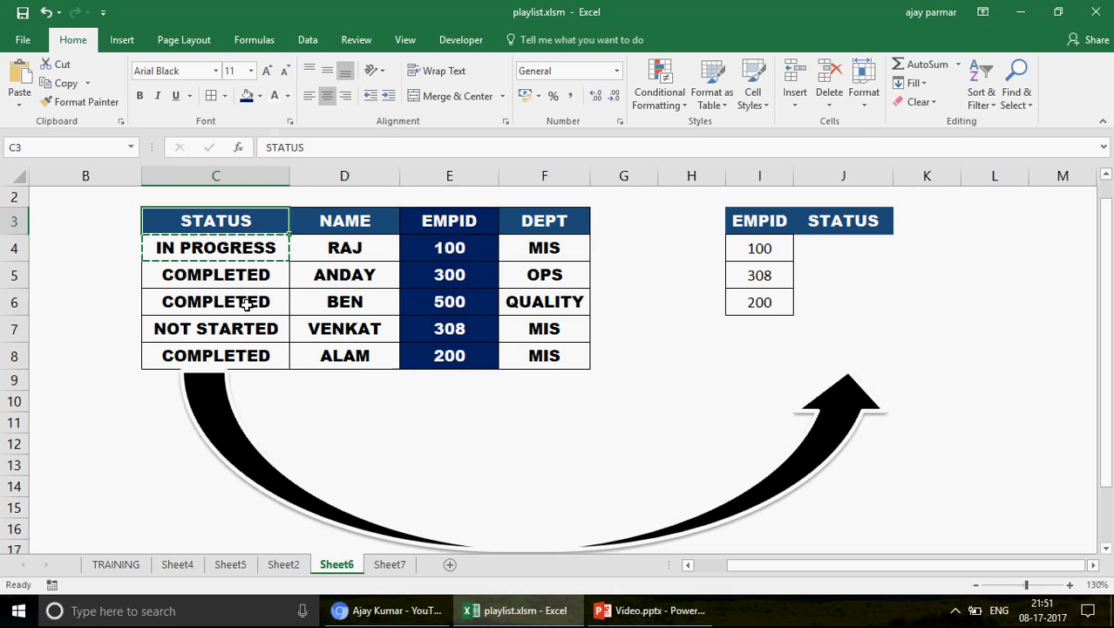
shift+click(263, 356)
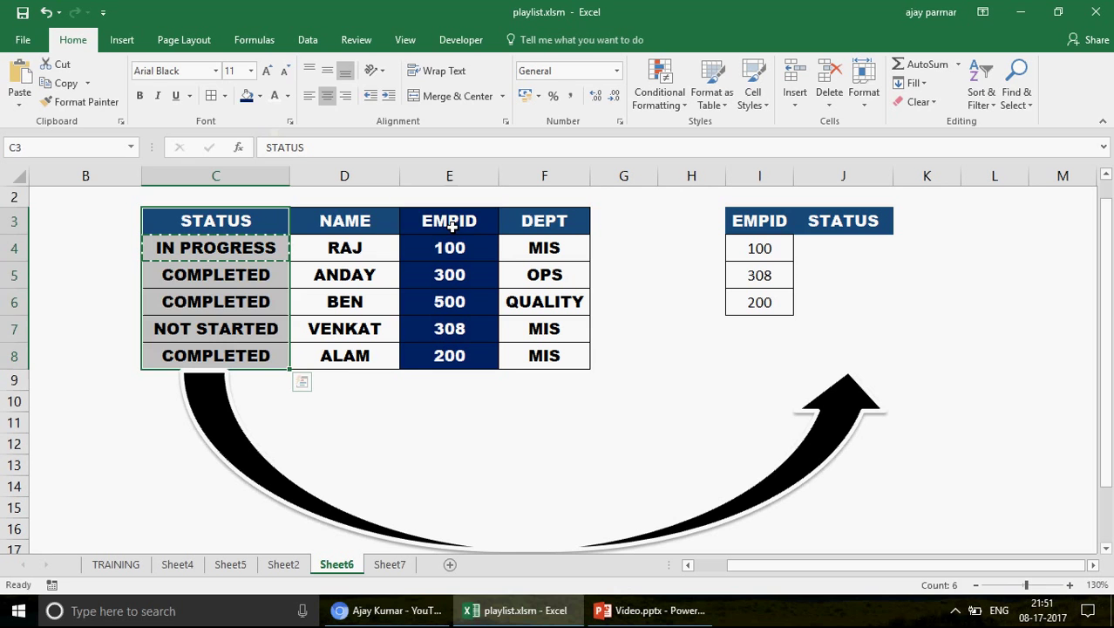
click(452, 225)
key(shift)
key(shift)
key(shift)
key(shift)
key(shift)
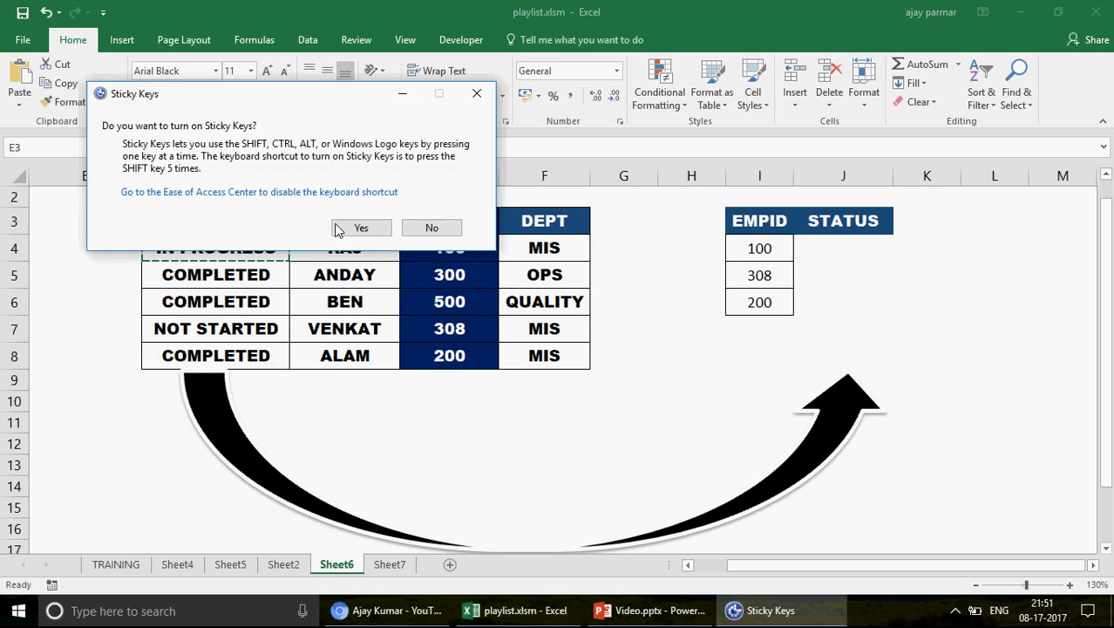
click(436, 230)
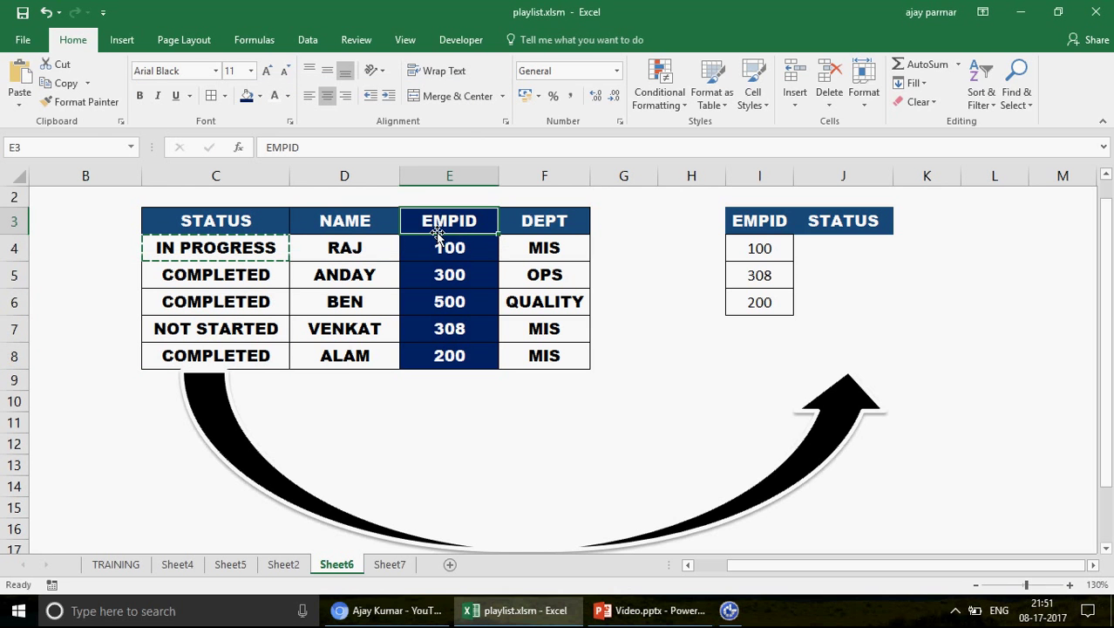
click(242, 216)
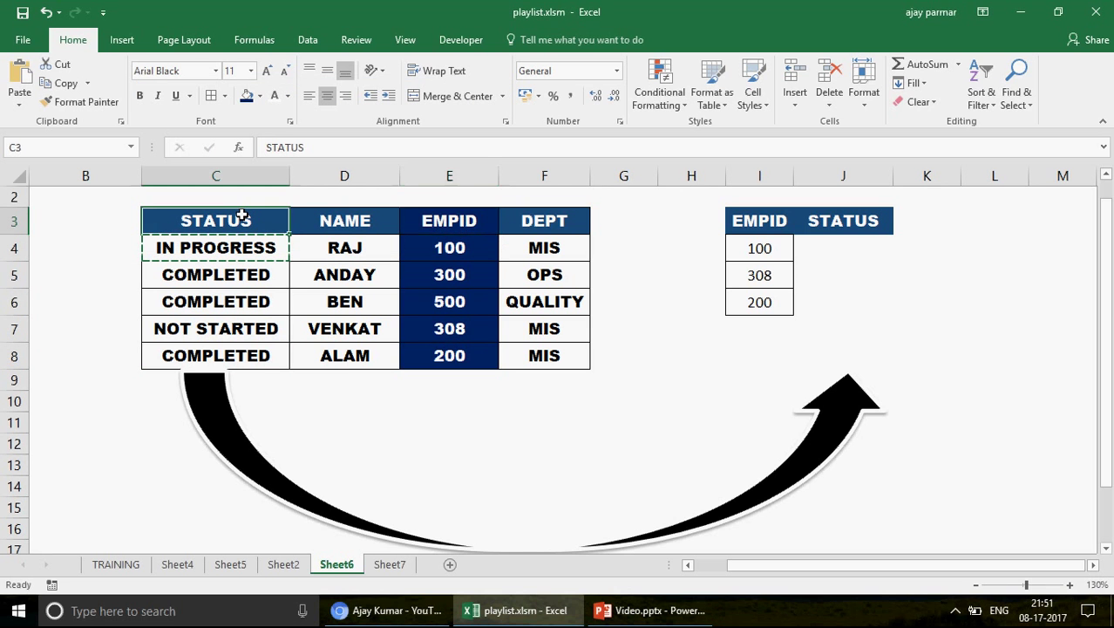
click(432, 227)
drag(438, 364, 440, 362)
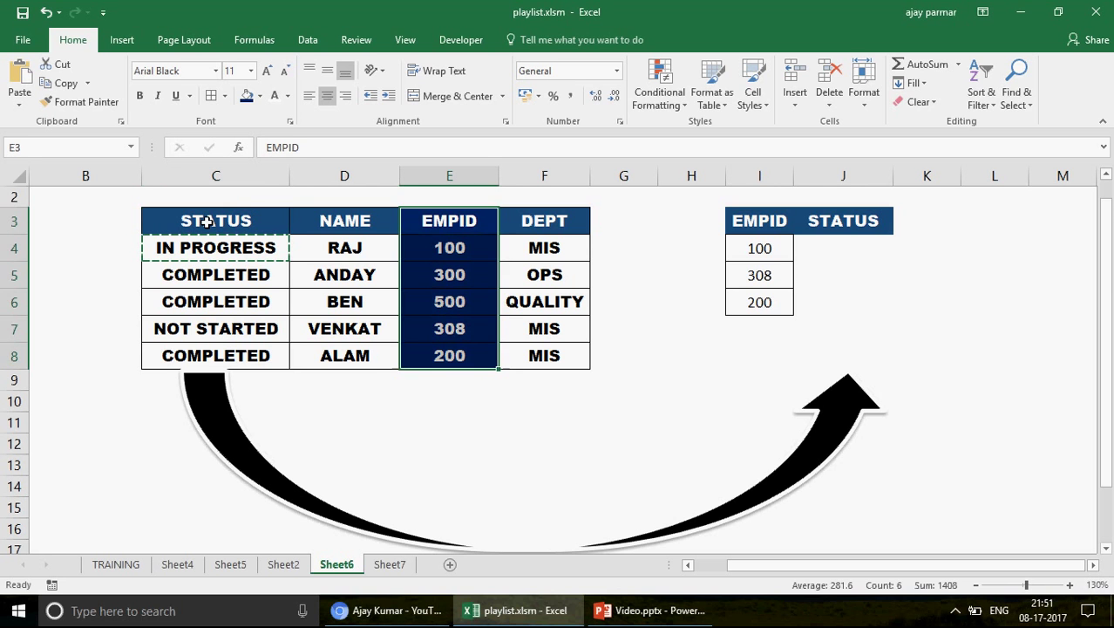
Try copying the STATUS column C3:C8 to G3 beside the DEPT column, and undo the paste
click(208, 221)
drag(223, 348, 234, 361)
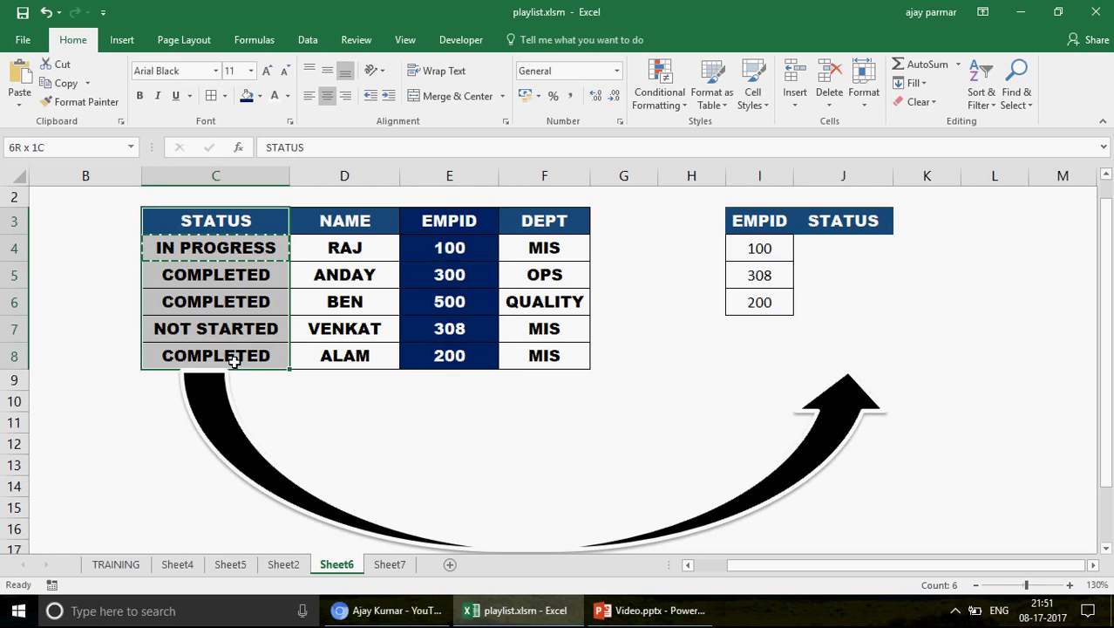
key(ctrl+c)
click(623, 225)
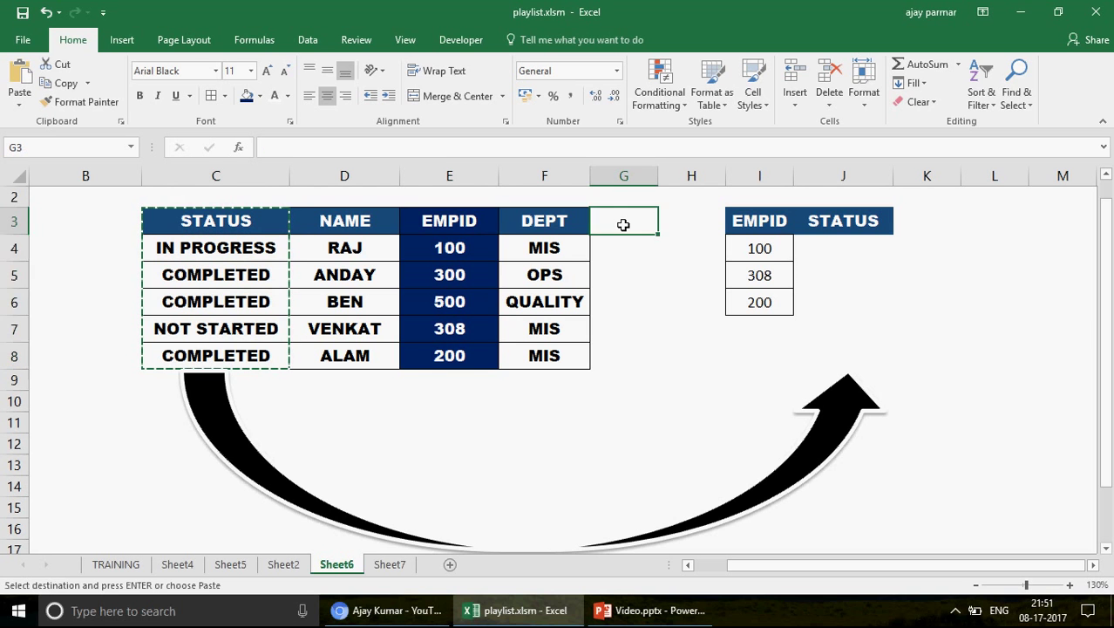
key(ctrl+v)
click(477, 220)
drag(477, 221, 639, 348)
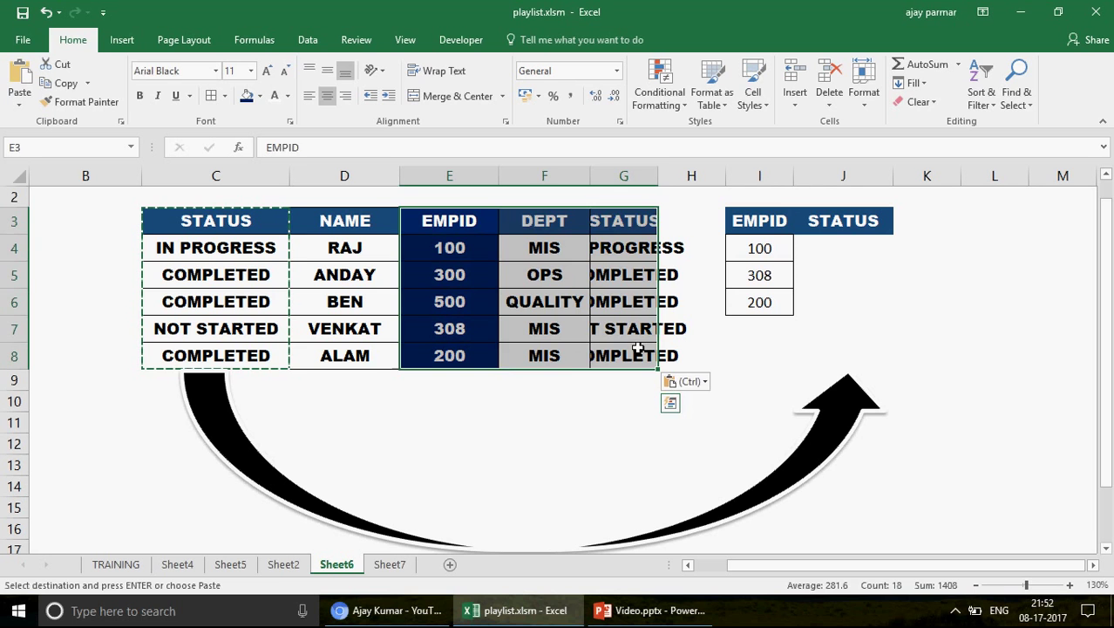
key(Tab)
key(Tab)
key(ctrl+z)
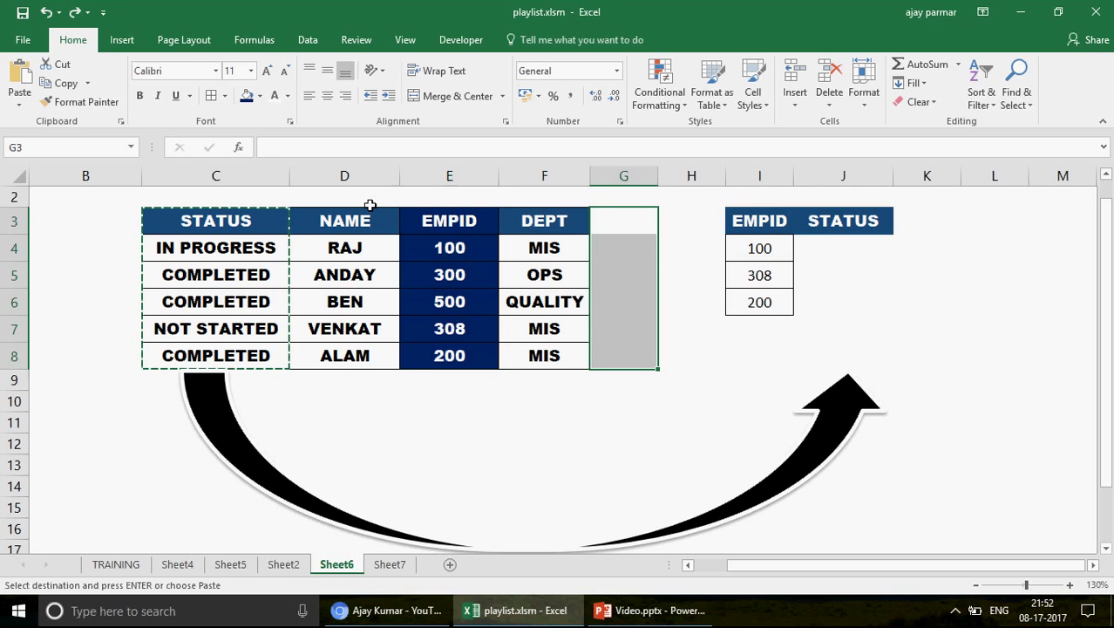
click(443, 224)
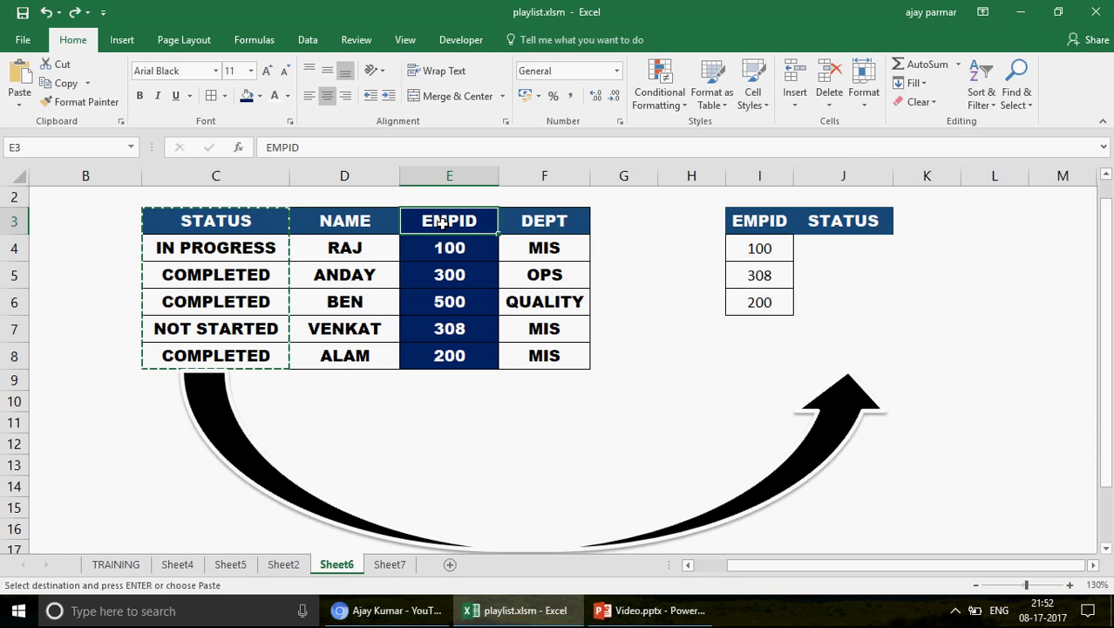
click(821, 247)
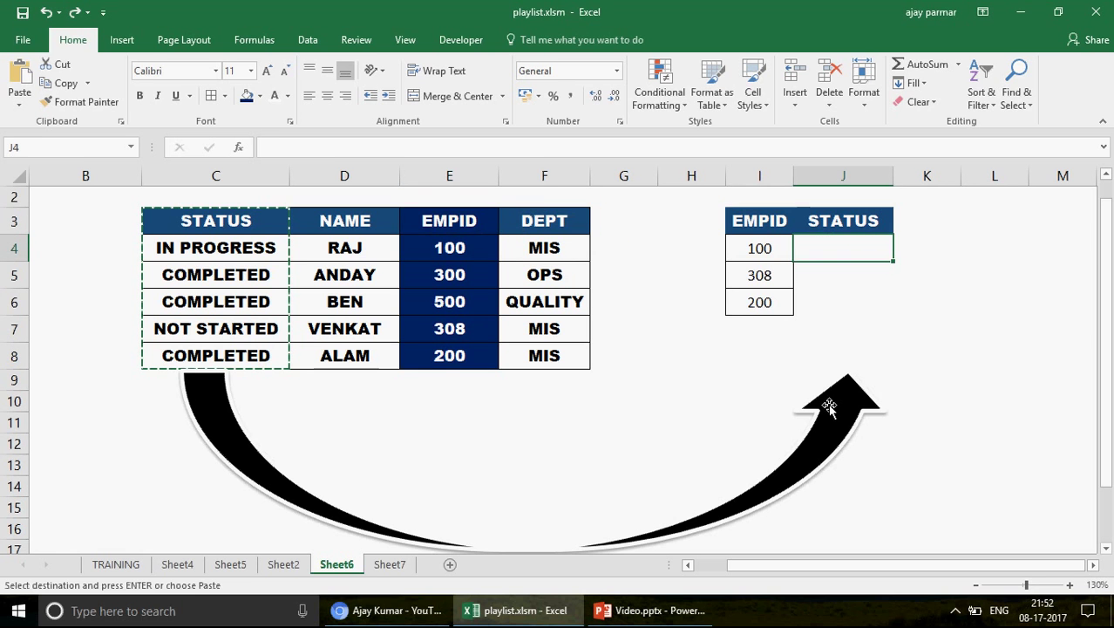
On Sheet7, enter the index number 1 in cell A1
click(390, 565)
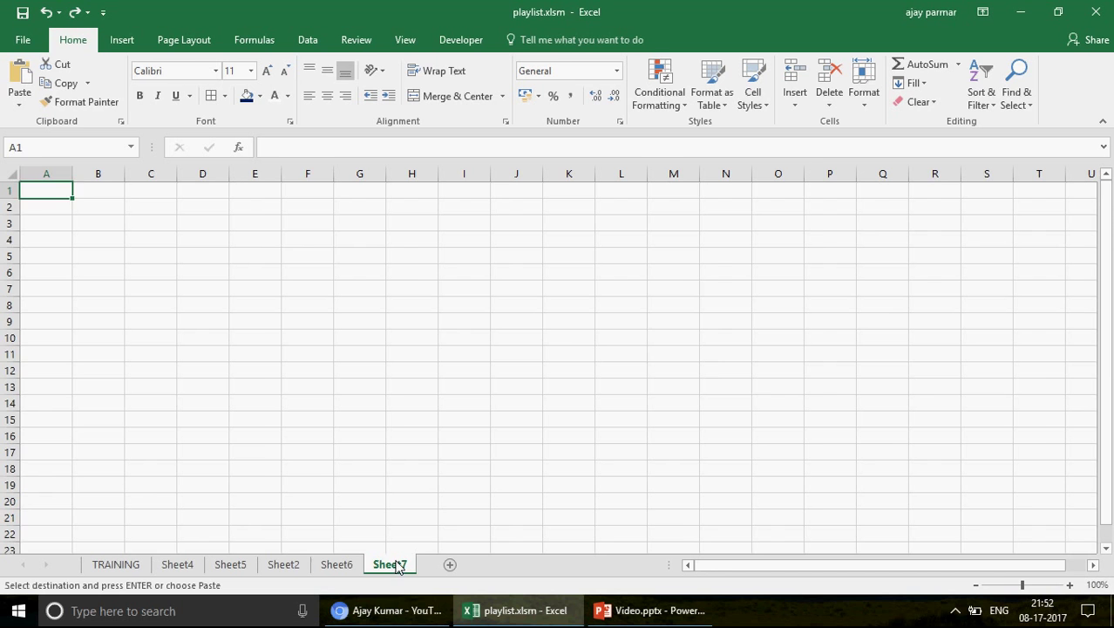
click(307, 239)
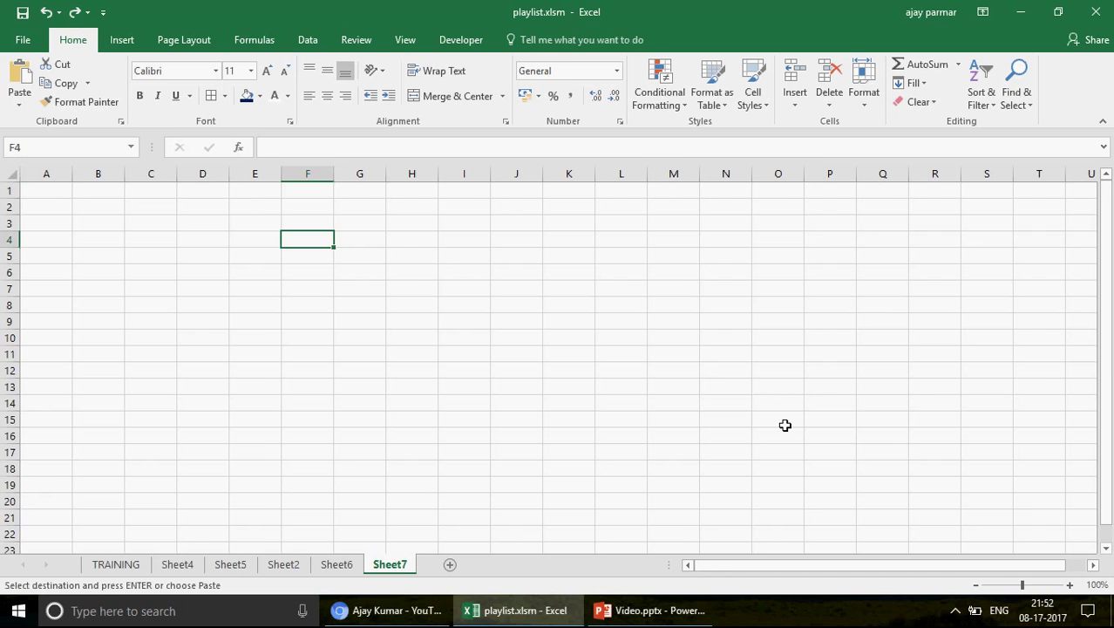
click(1070, 586)
click(1070, 586)
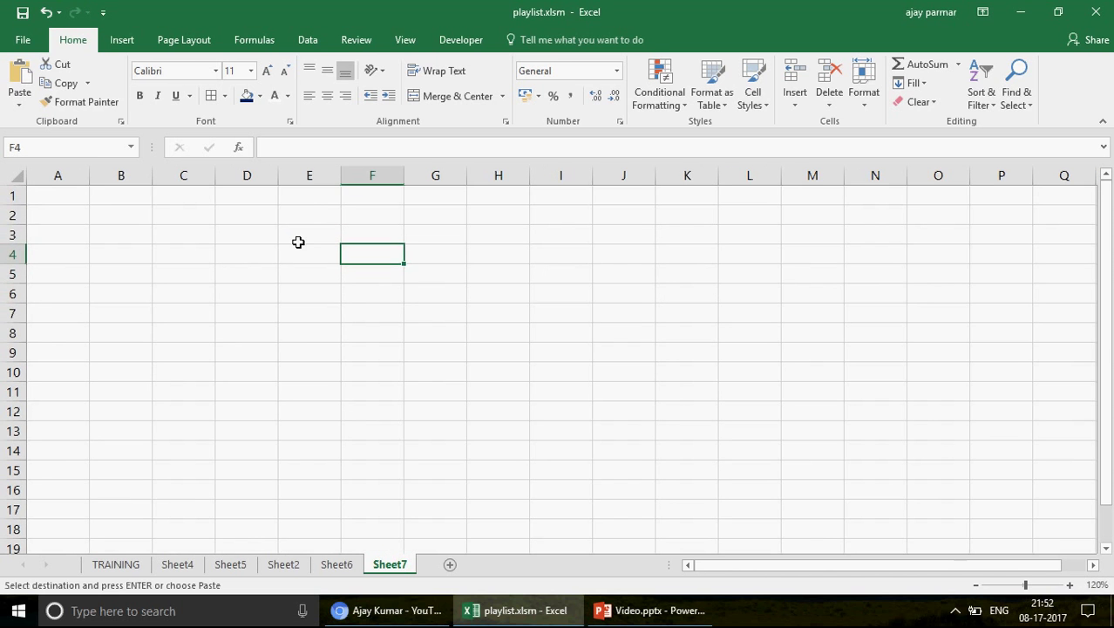
click(298, 242)
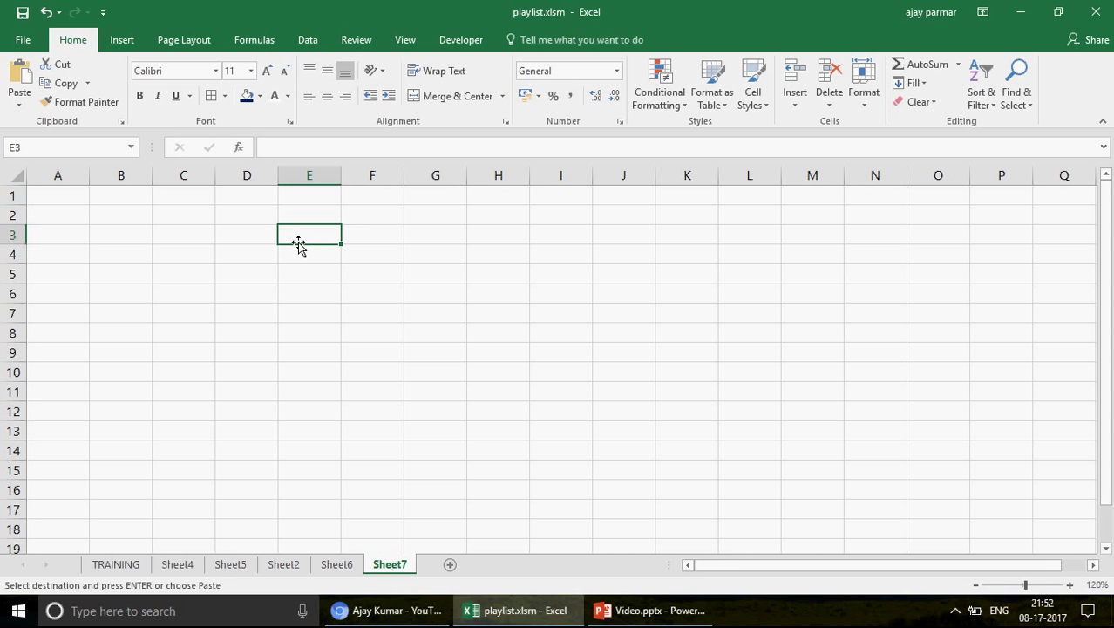
click(74, 199)
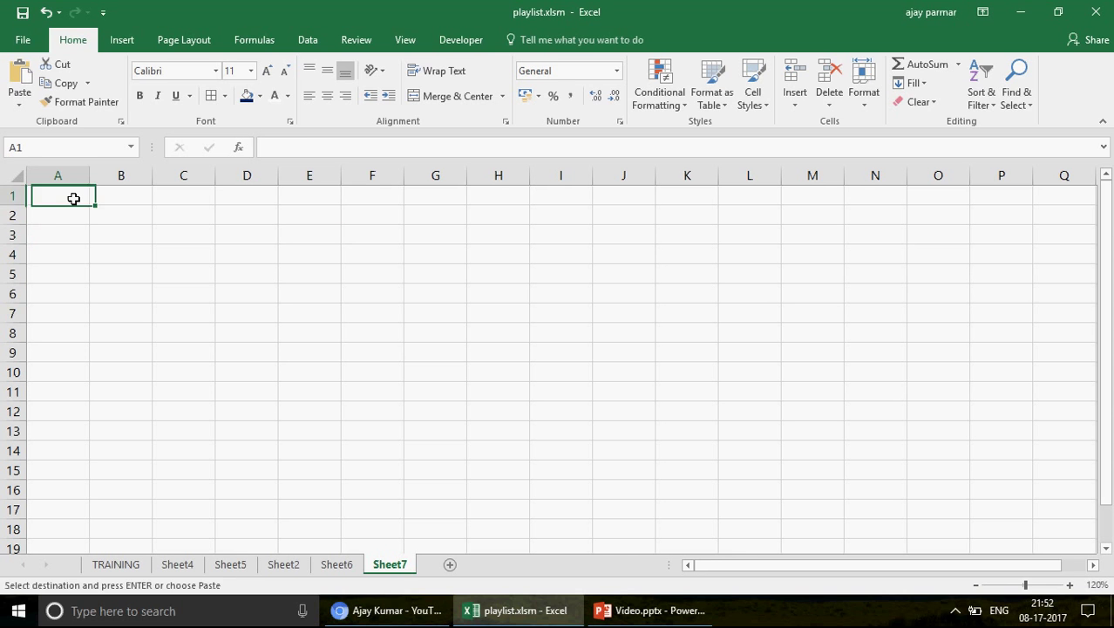
text(1)
key(Return)
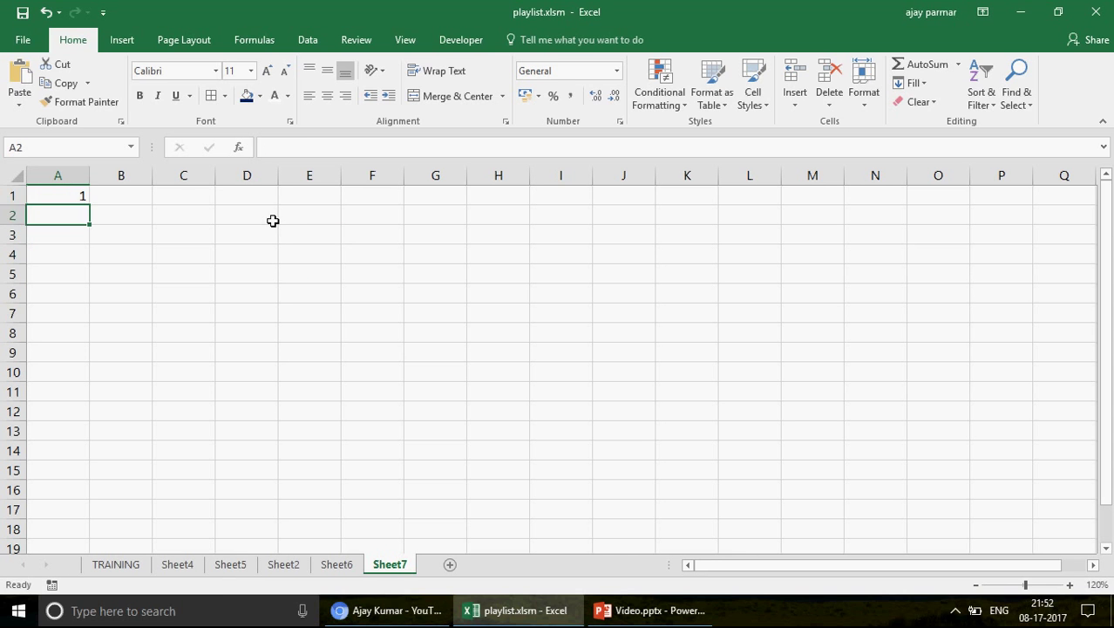
Enter the formula =CHOOSE(A1,"JAN","FEB","MAR") in cell E6
click(315, 284)
text(=)
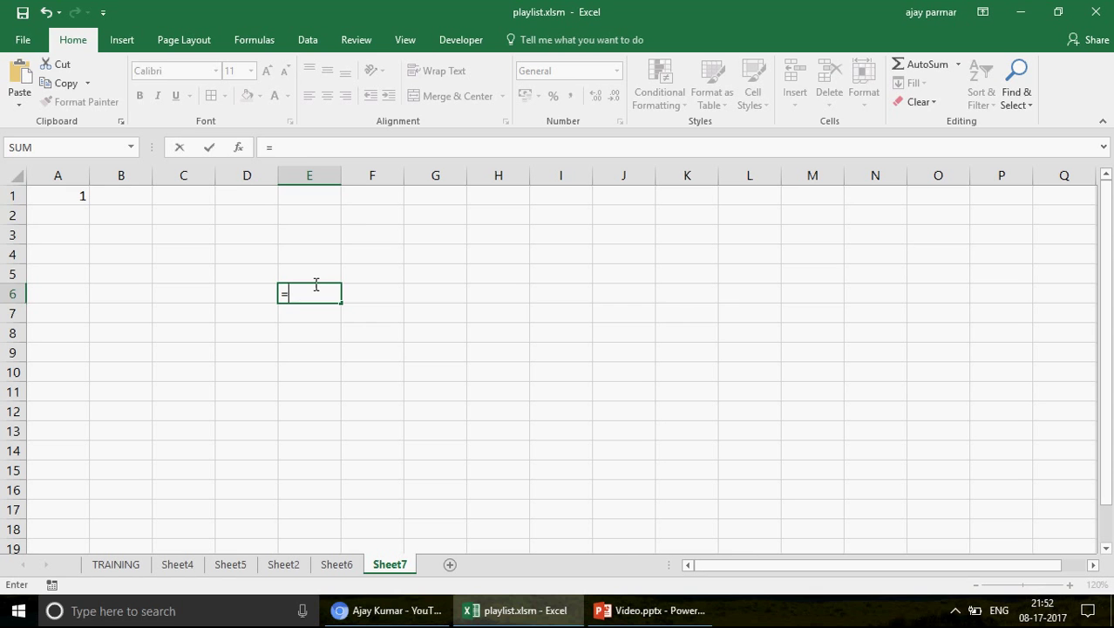
text(CHOOSE)
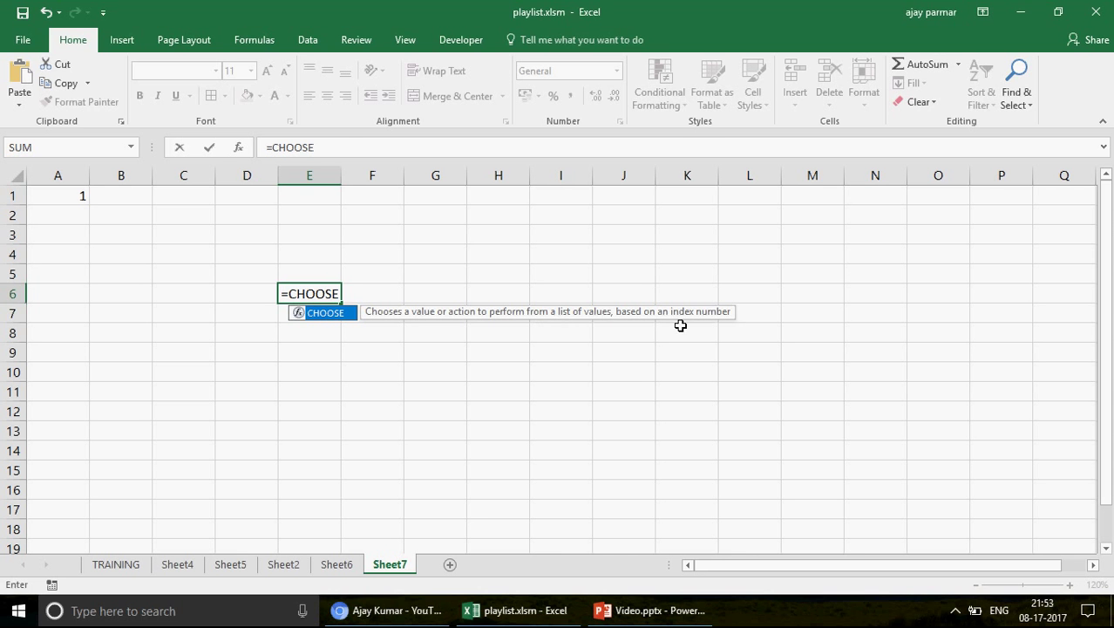
click(345, 149)
text(()
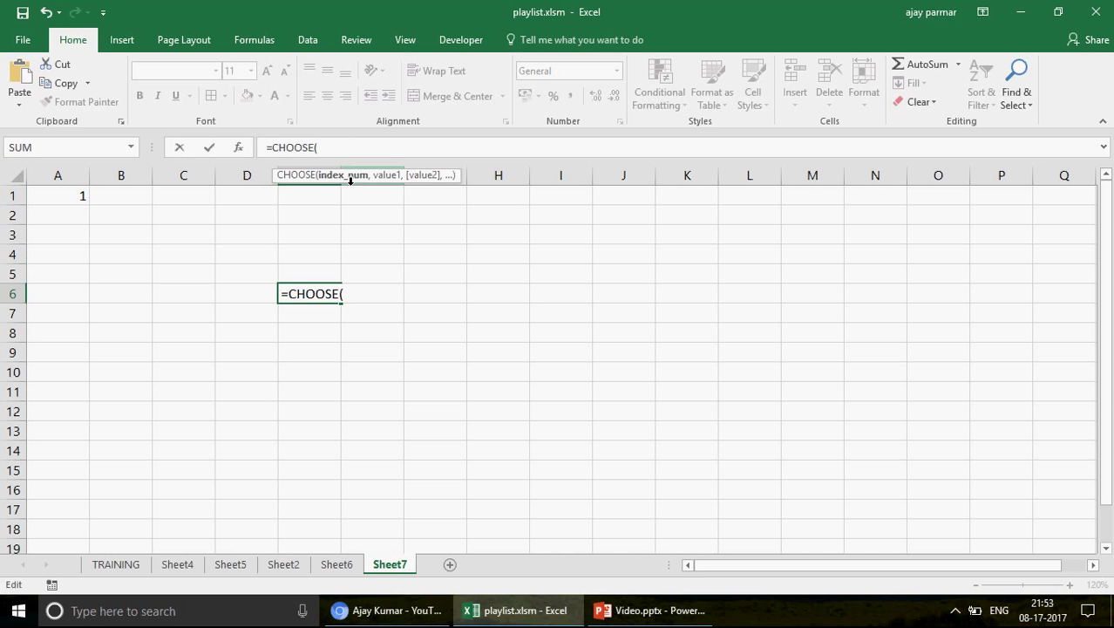
click(54, 198)
text(,)
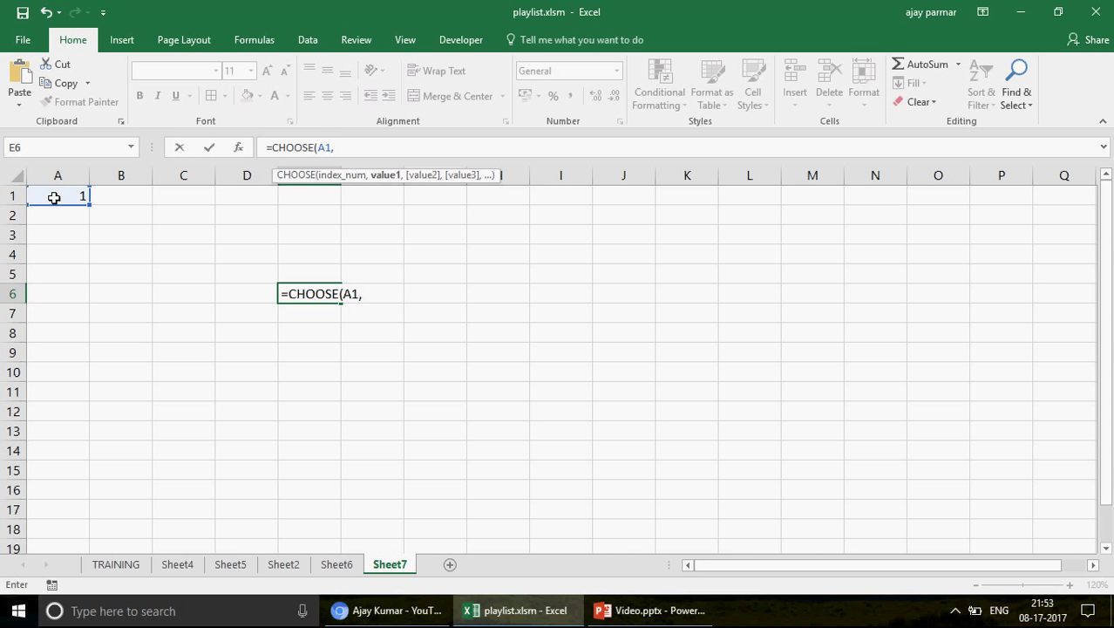
text("JAN",)
text(FEB)
key(BackSpace)
key(BackSpace)
key(BackSpace)
text("FEB",)
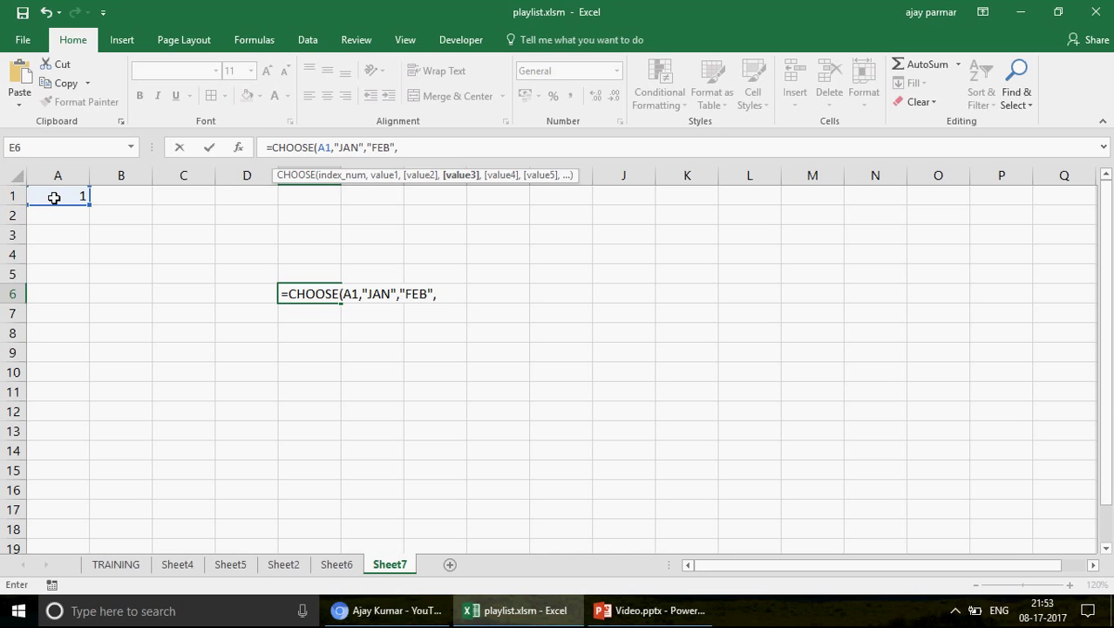
text(")
text(MAR"))
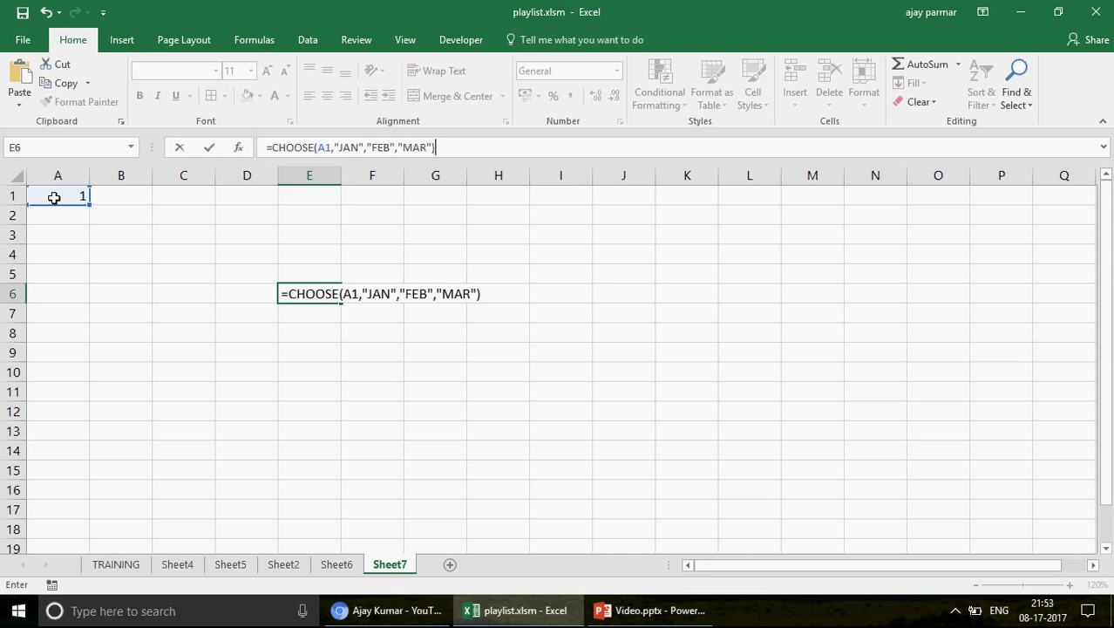
click(354, 146)
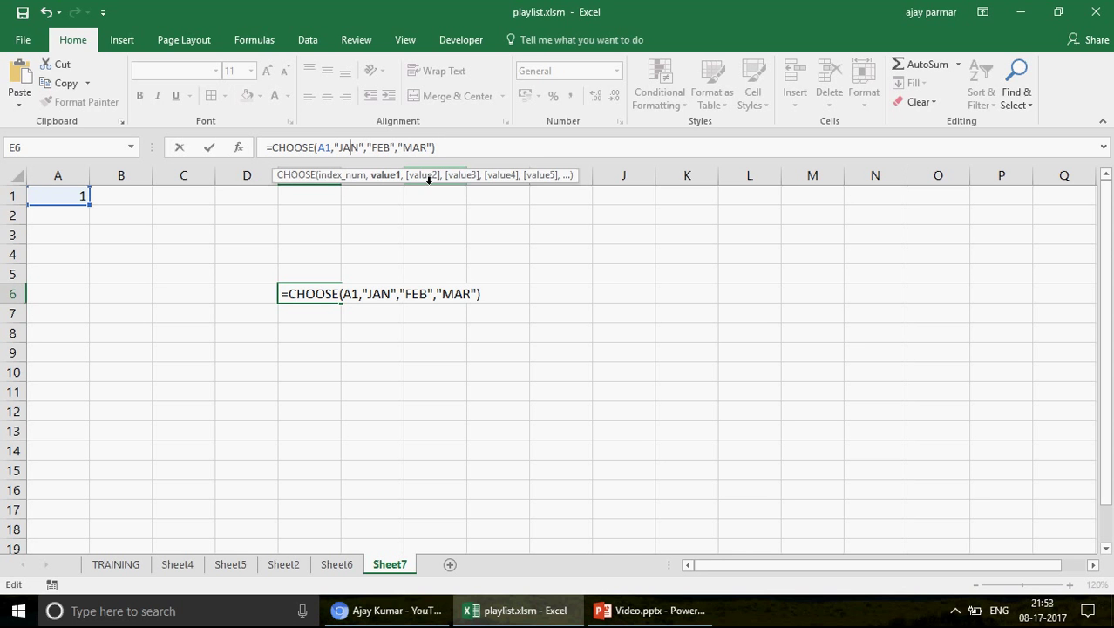
click(327, 148)
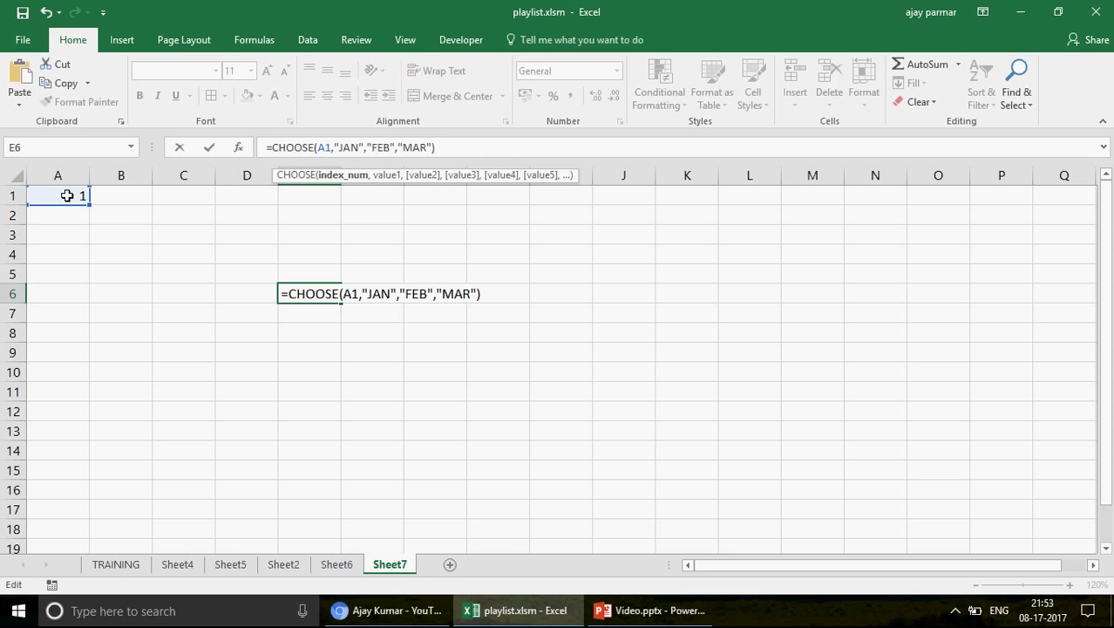
key(Return)
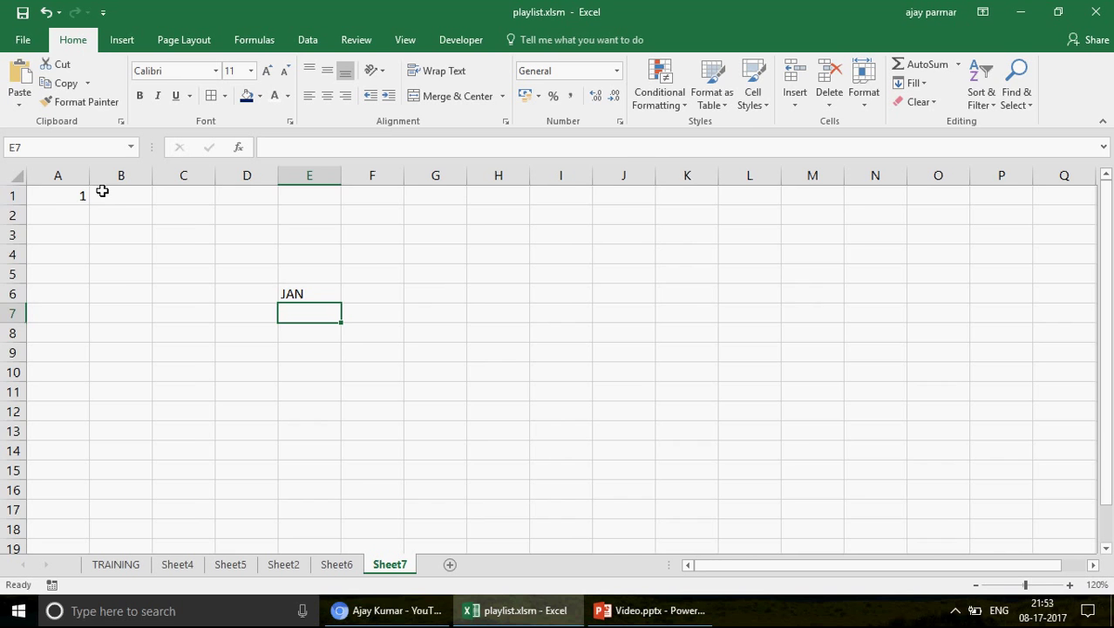
Test the CHOOSE formula in E6 by setting the index in A1 to 2 and finally to 3
ctrl+scroll(102, 190, up, 3)
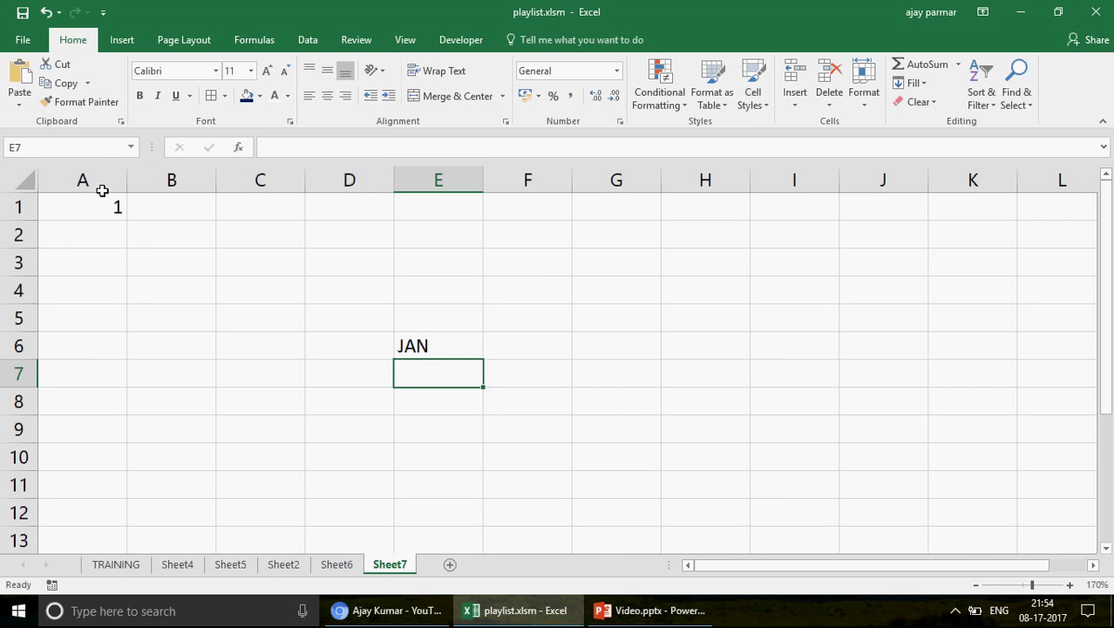
click(93, 210)
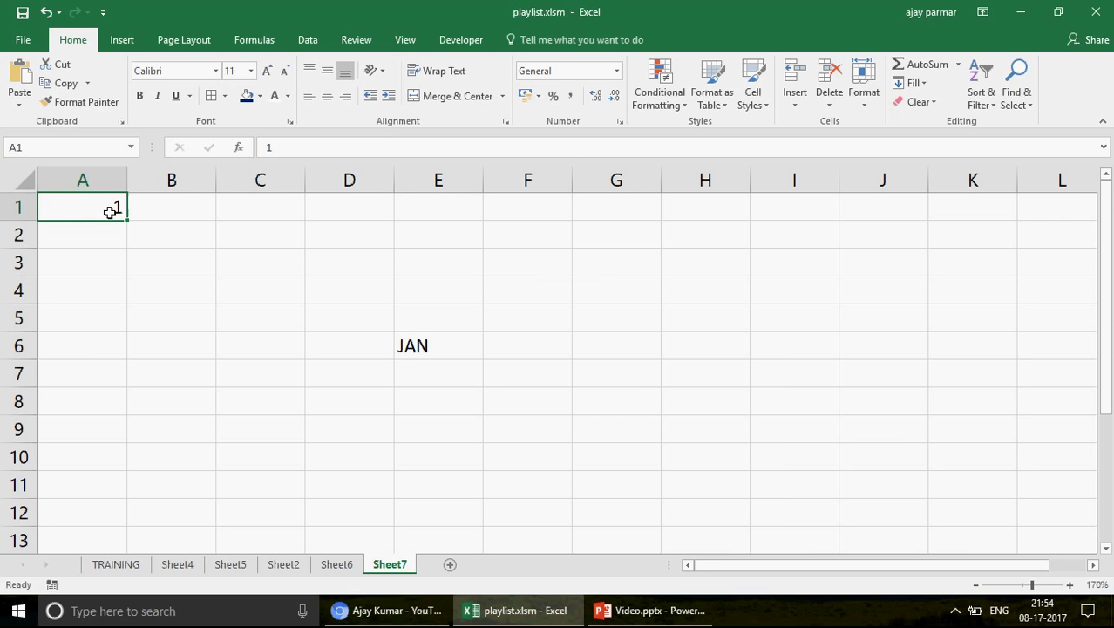
click(408, 342)
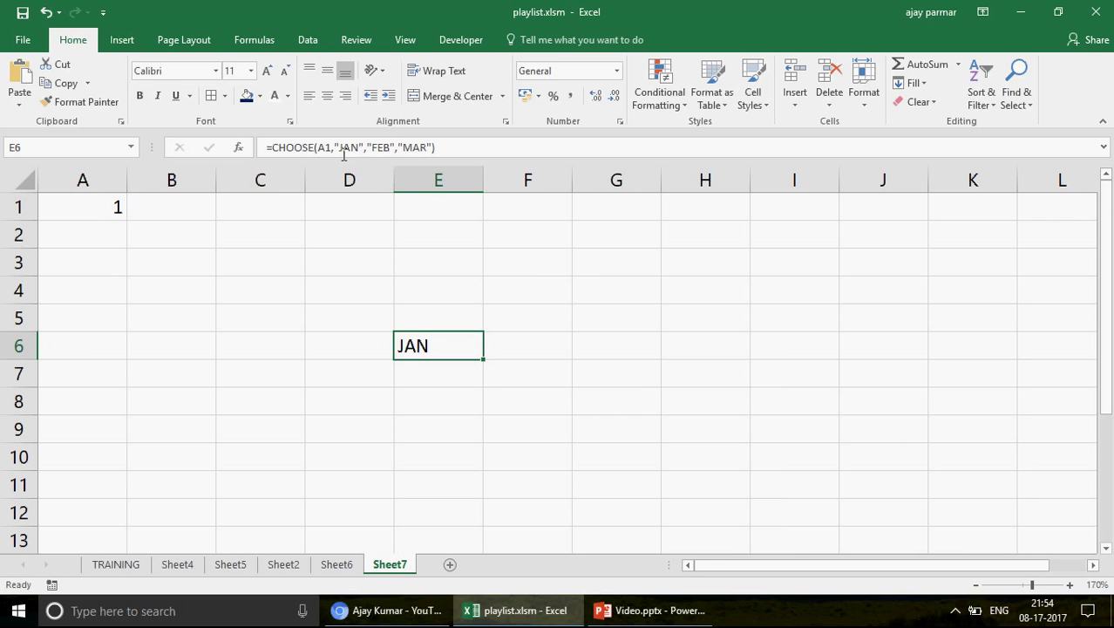
click(343, 150)
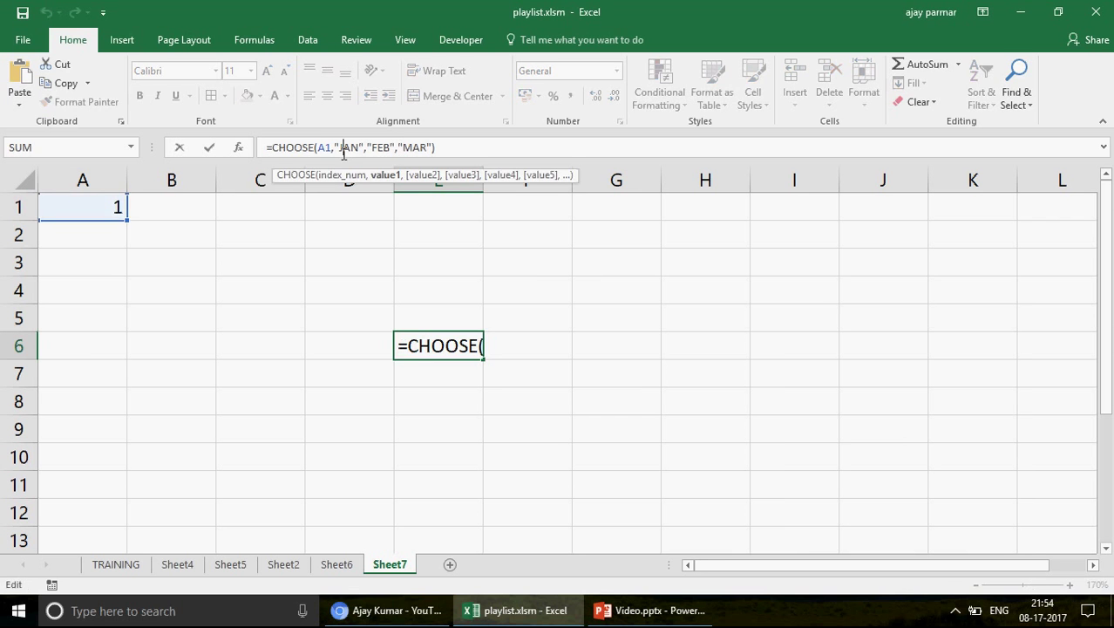
click(116, 216)
text(2)
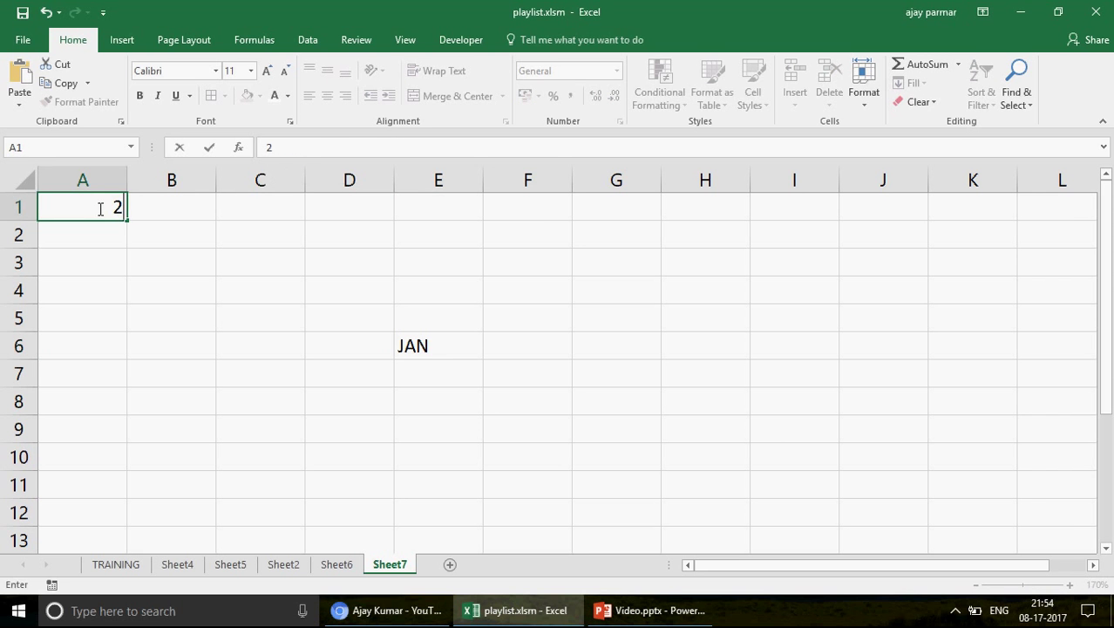
key(Return)
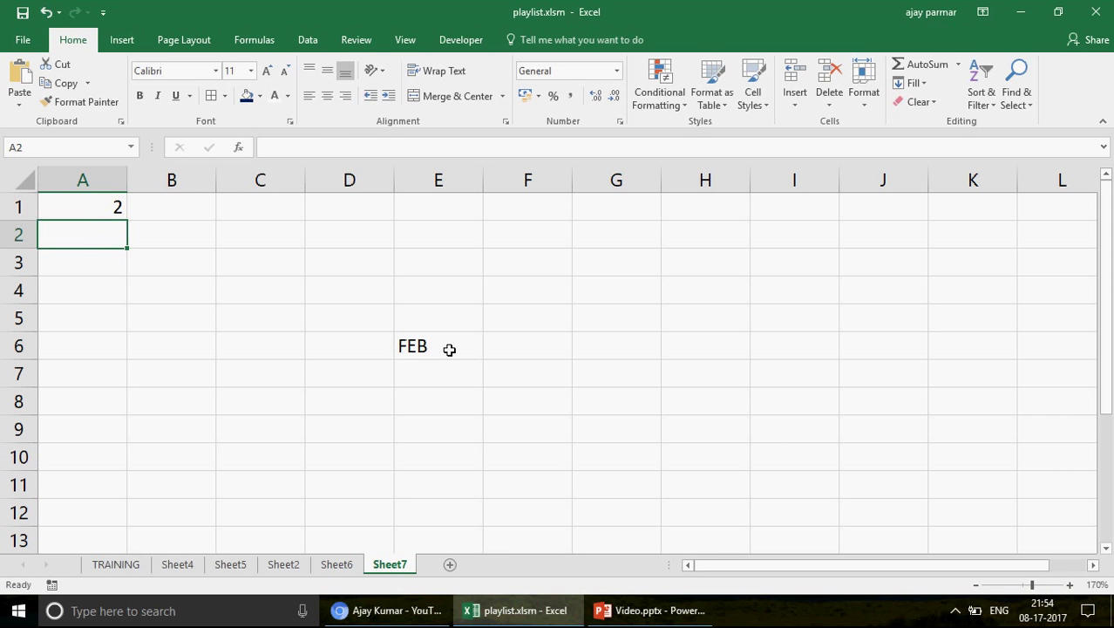
double_click(114, 205)
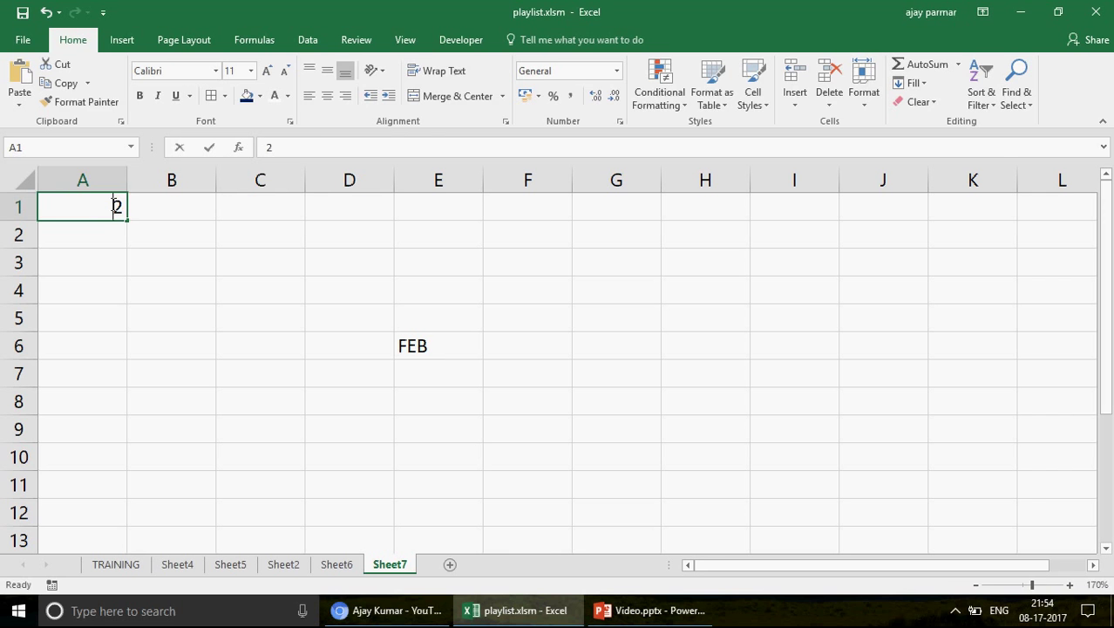
text(3)
key(Return)
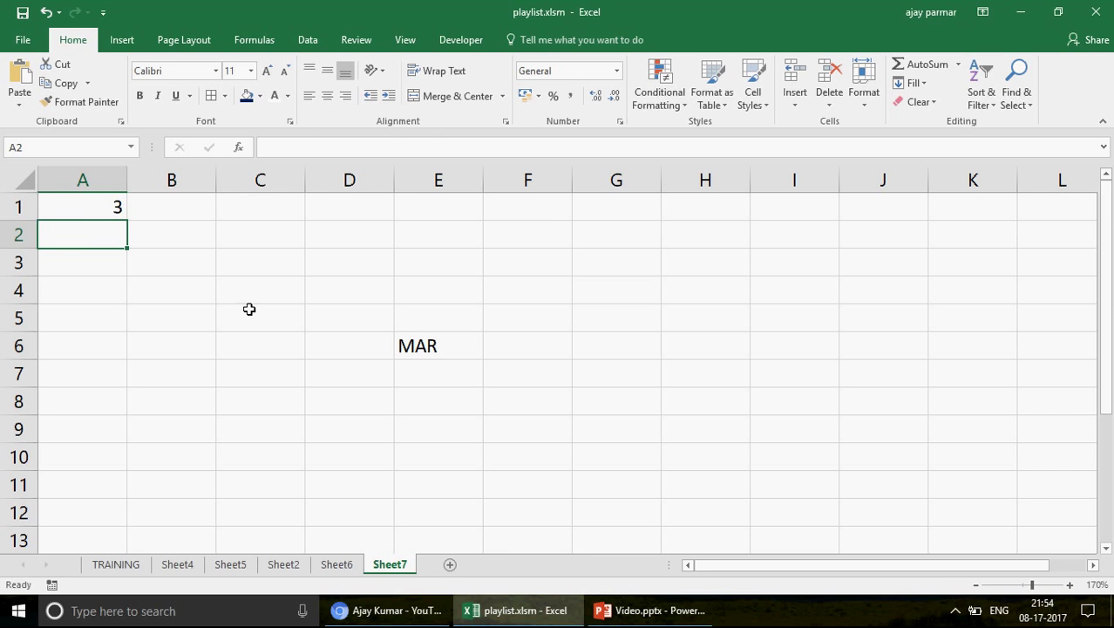
click(441, 349)
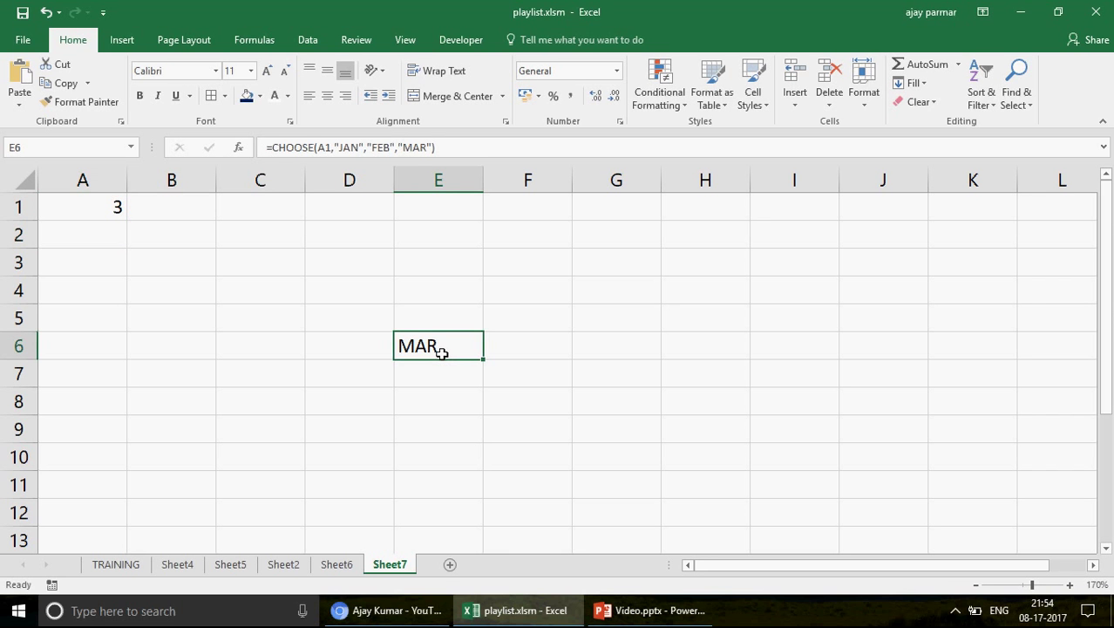
click(100, 202)
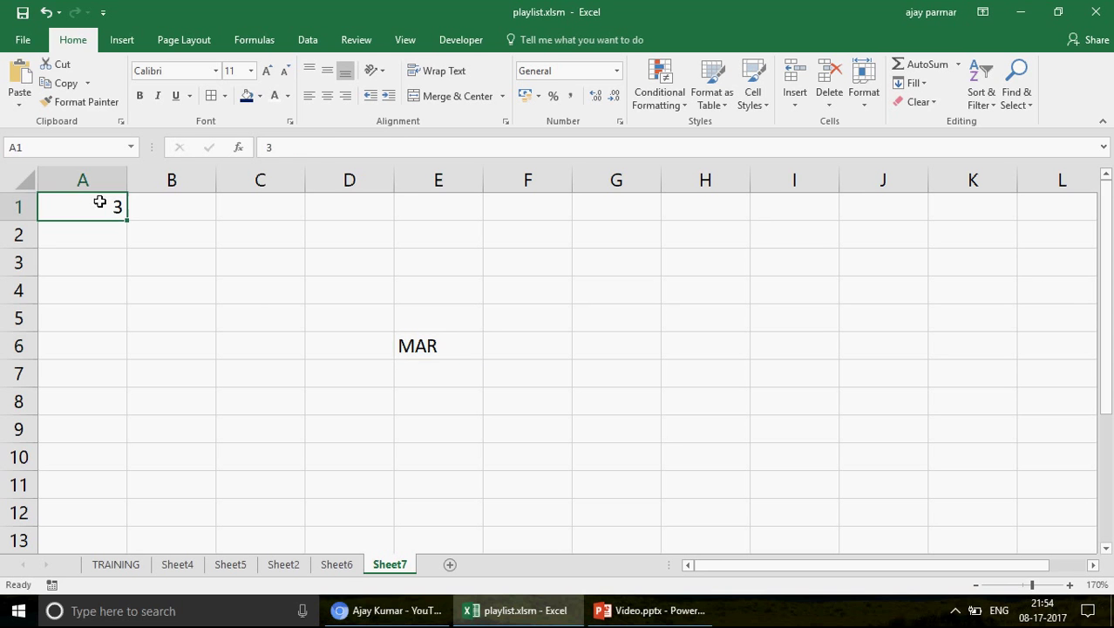
click(421, 347)
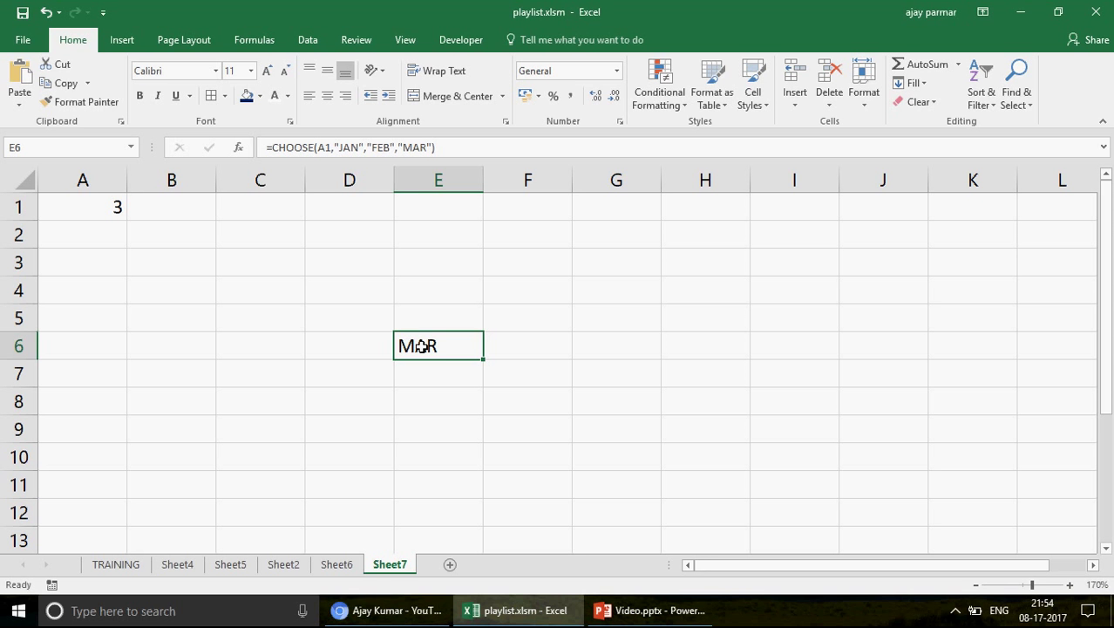
List the month values JAN, FEB and MAR in cells F1:F3
click(564, 203)
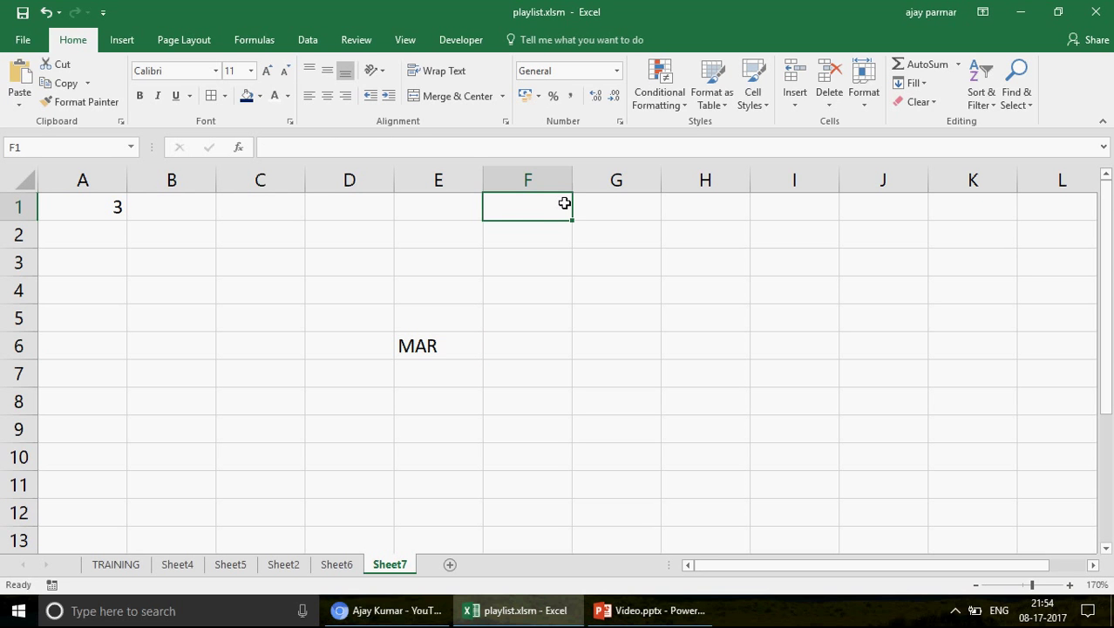
text(JAN)
key(Return)
text(FEB)
key(Return)
text(MA)
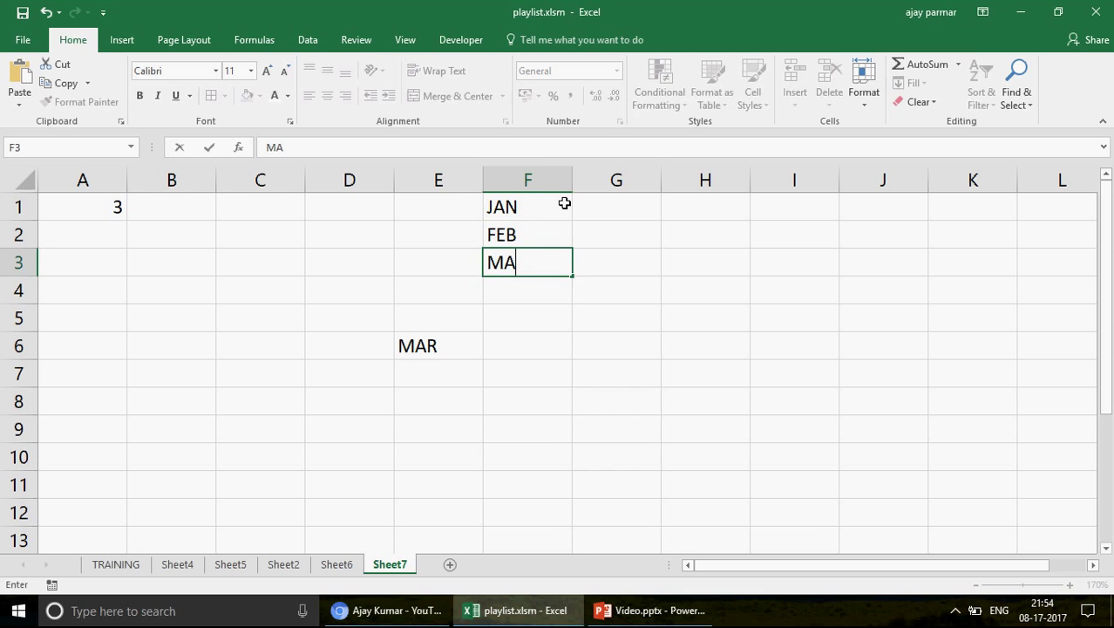
text(R)
key(Return)
Fill cells G1:G3 beside the months with the letters A, B and C
click(624, 213)
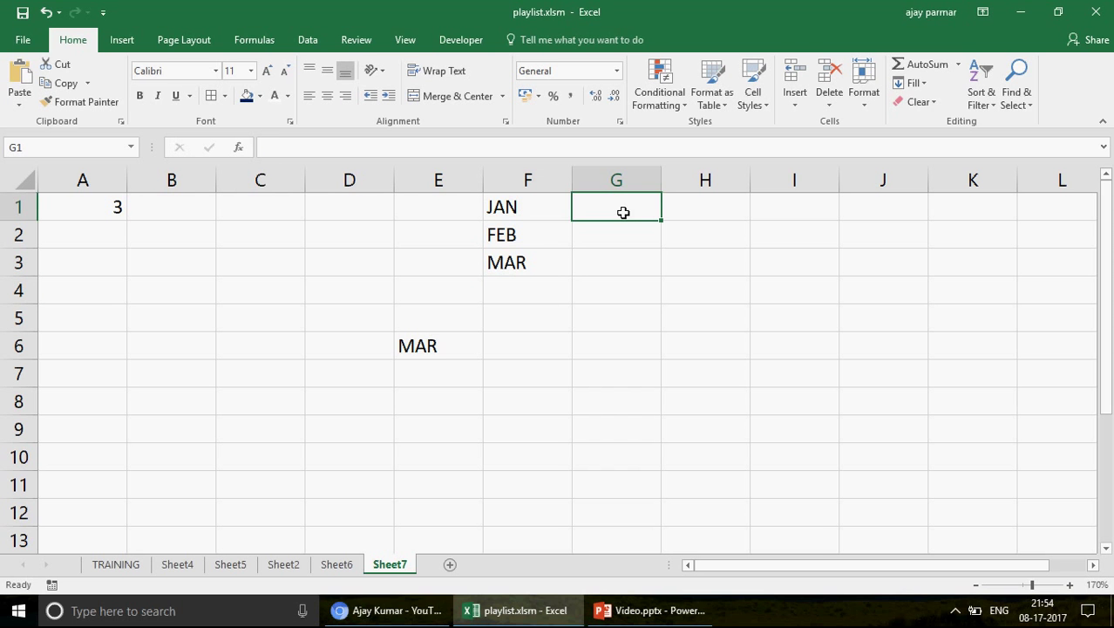
text(A)
key(Return)
text(B)
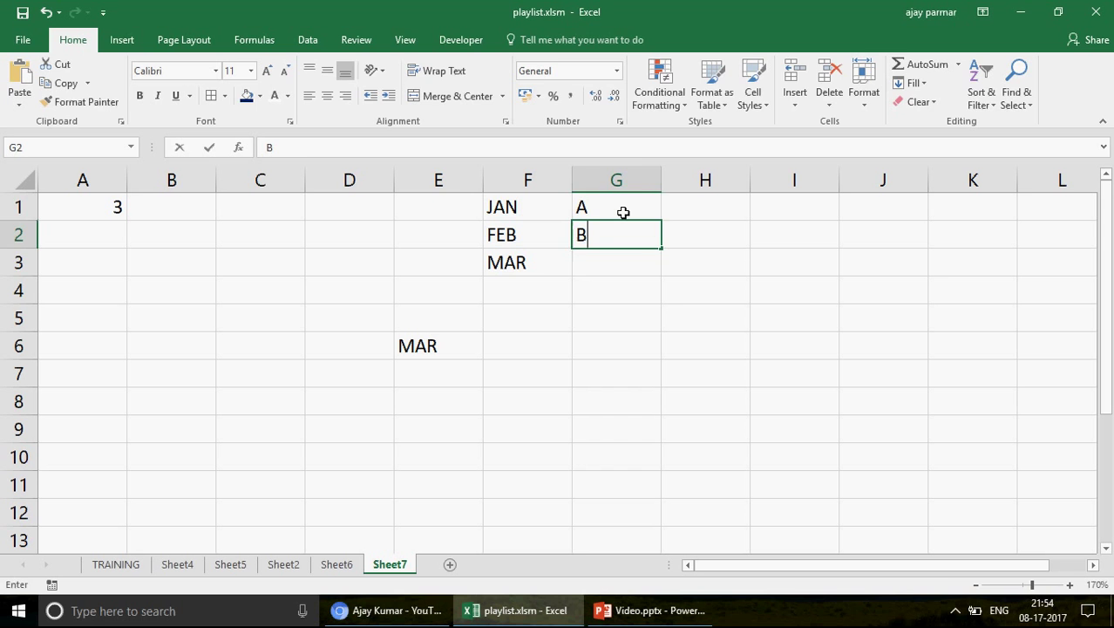
key(Return)
text(C)
Fill cells H1:H3 beside the letters with 100, 200 and 300
click(682, 215)
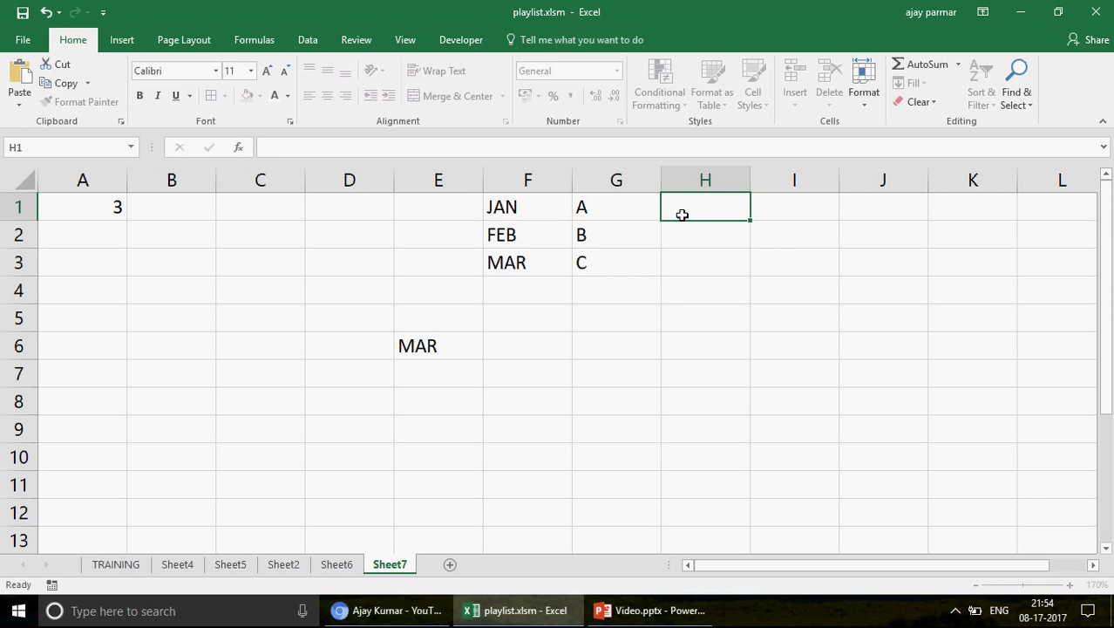
text(100)
key(Return)
text(20)
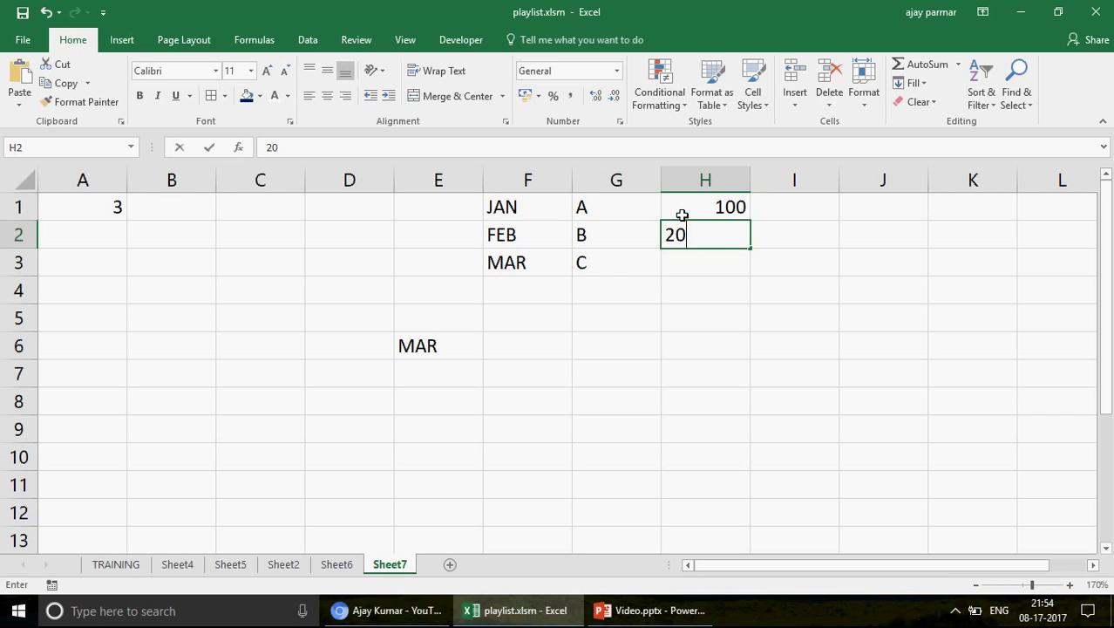
text(0)
key(Return)
text(300)
key(Return)
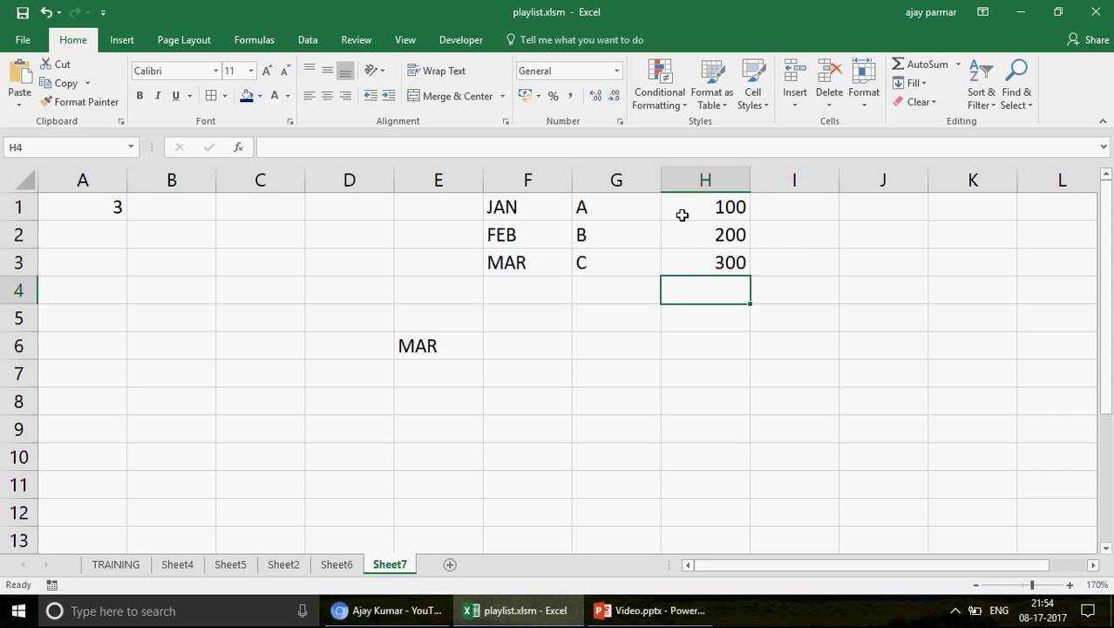
Begin a CHOOSE formula in G6 with the array {1,2,3} as its index number
click(608, 358)
text(=)
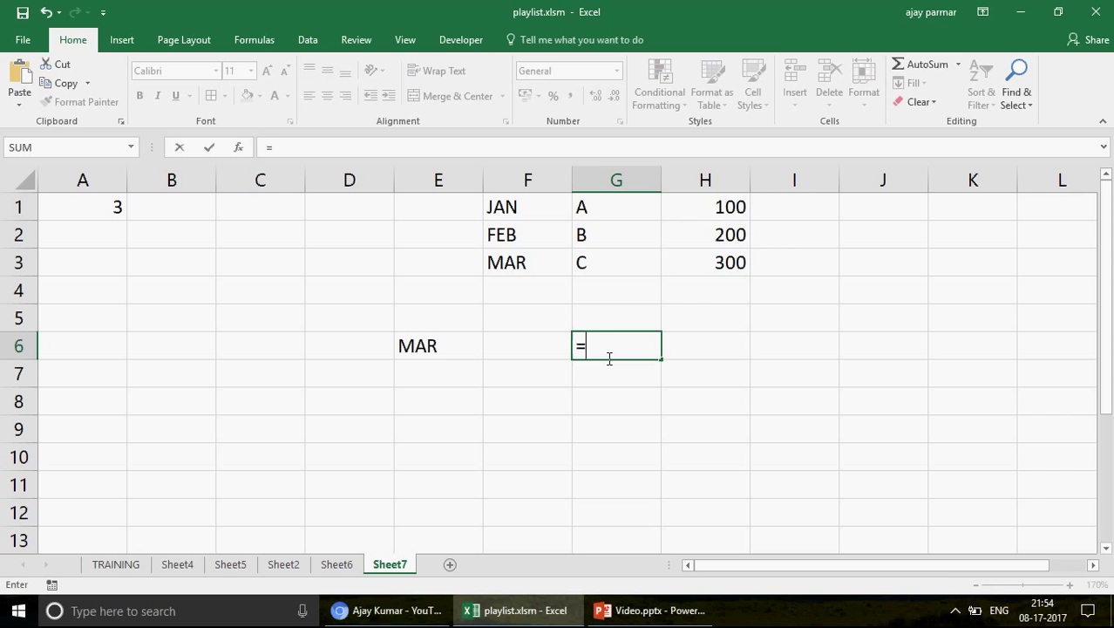
text(CHOOSE()
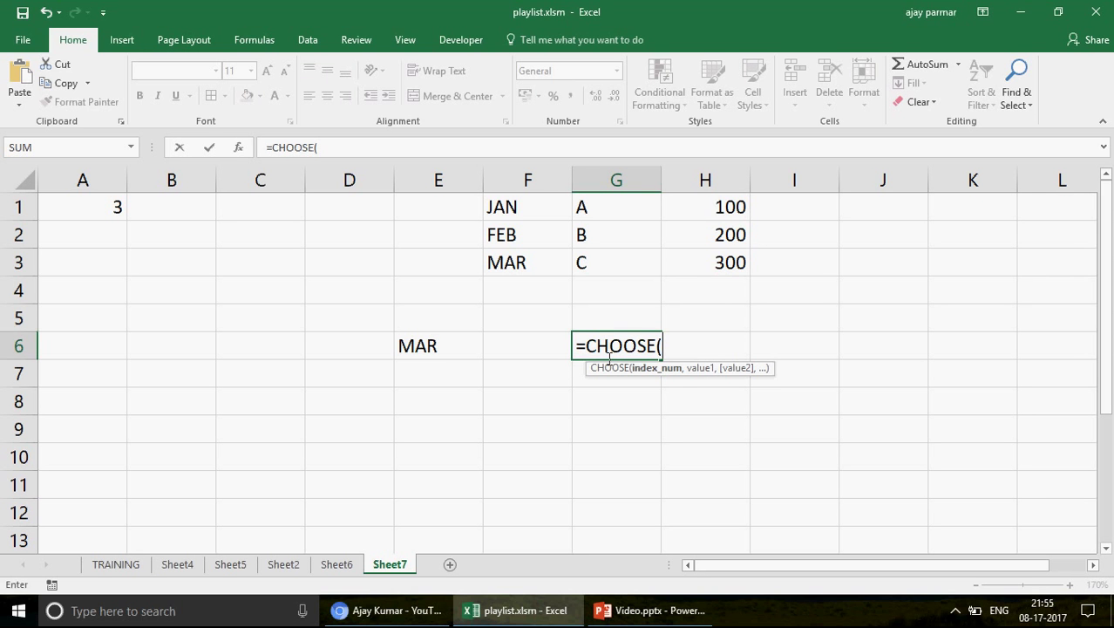
text(1)
key(BackSpace)
text({)
text(1,2,3})
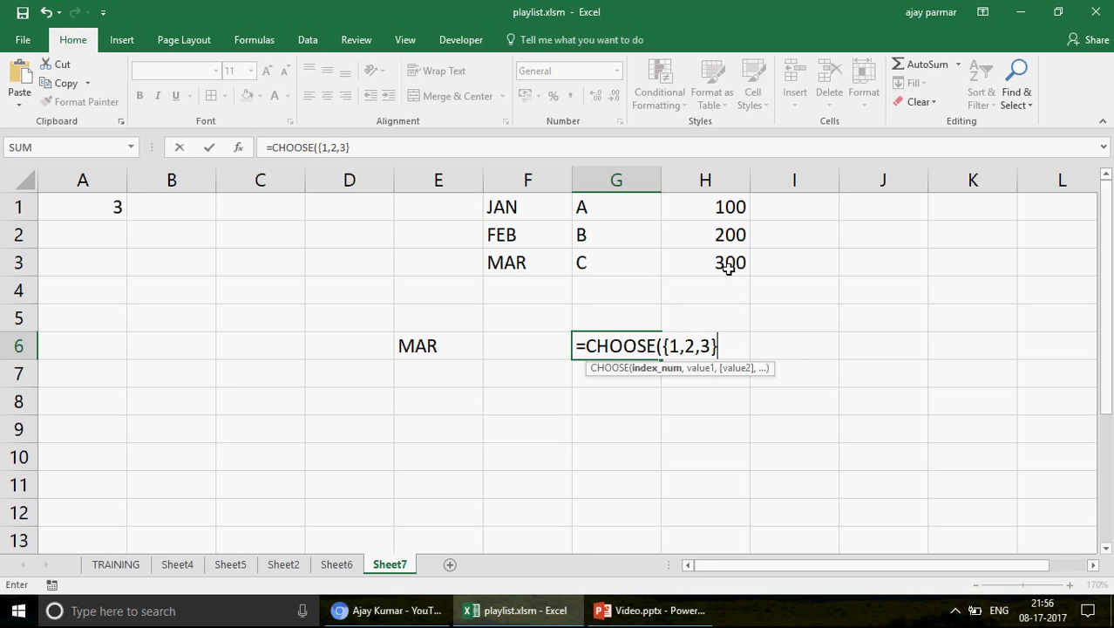
text(,)
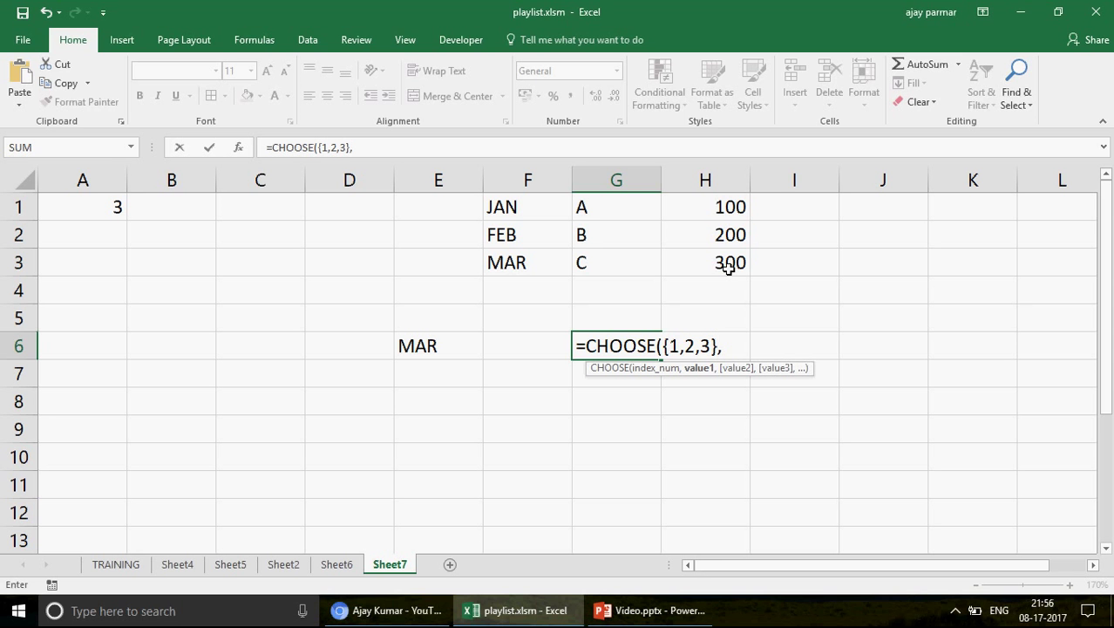
Supply F1:F3, G1:G3 and H1:H3 as the three CHOOSE values and enter the formula in G6
click(527, 211)
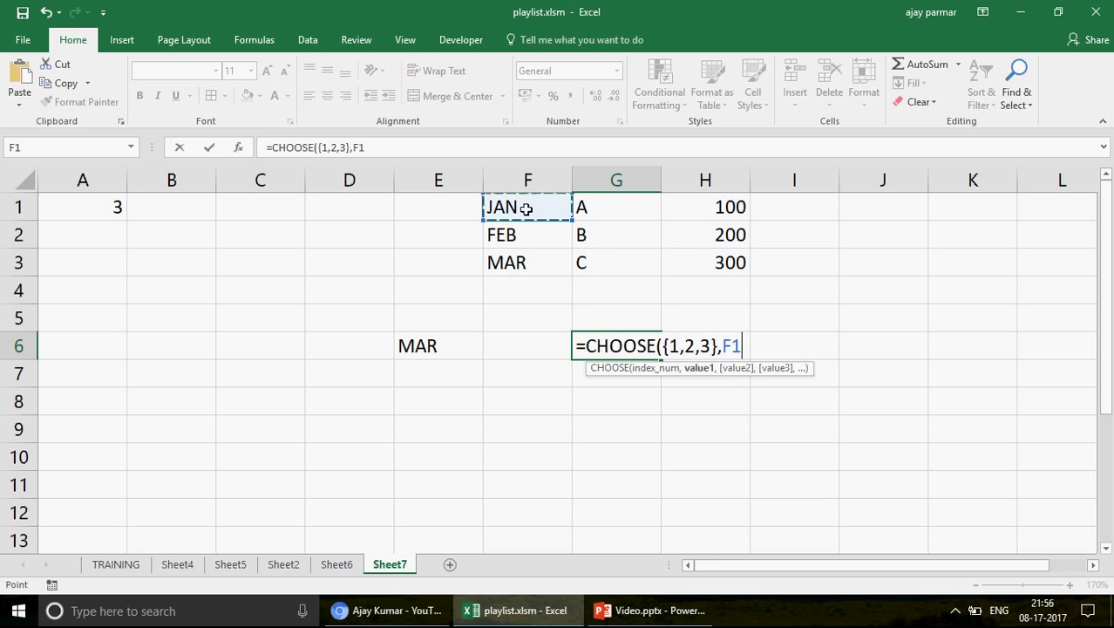
shift+click(529, 264)
text(,)
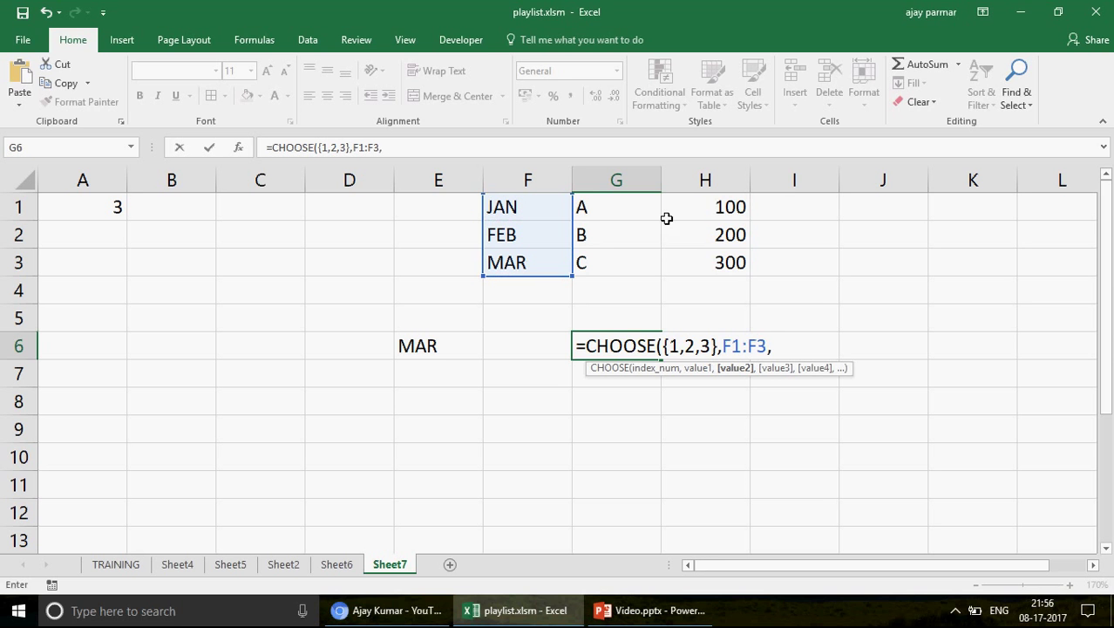
click(645, 213)
drag(626, 238, 626, 277)
text(,)
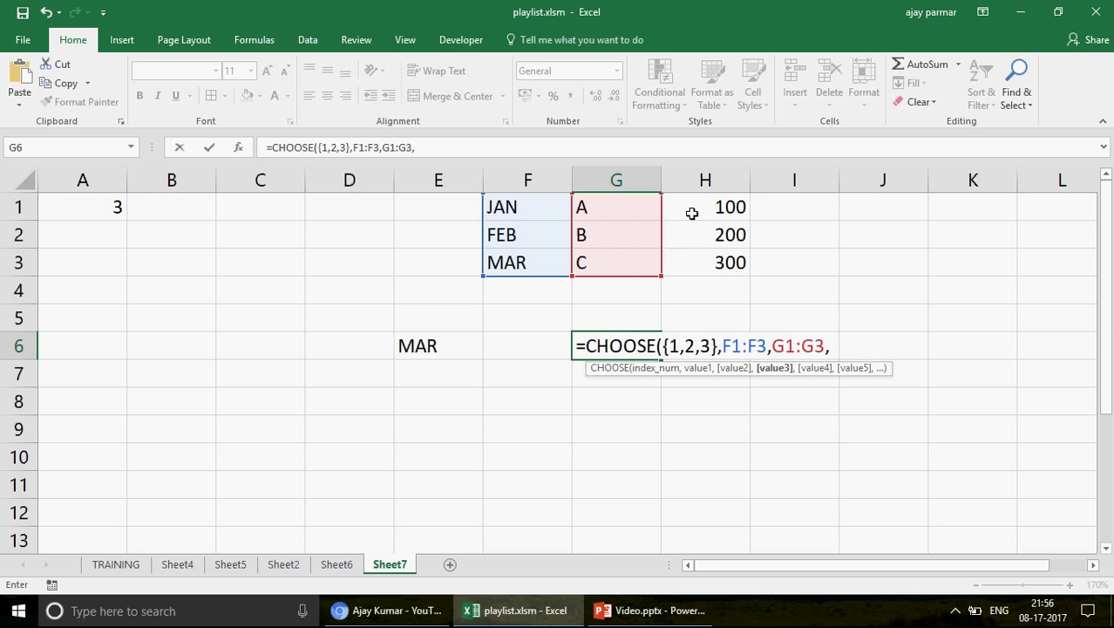
click(691, 213)
drag(720, 274, 721, 264)
text())
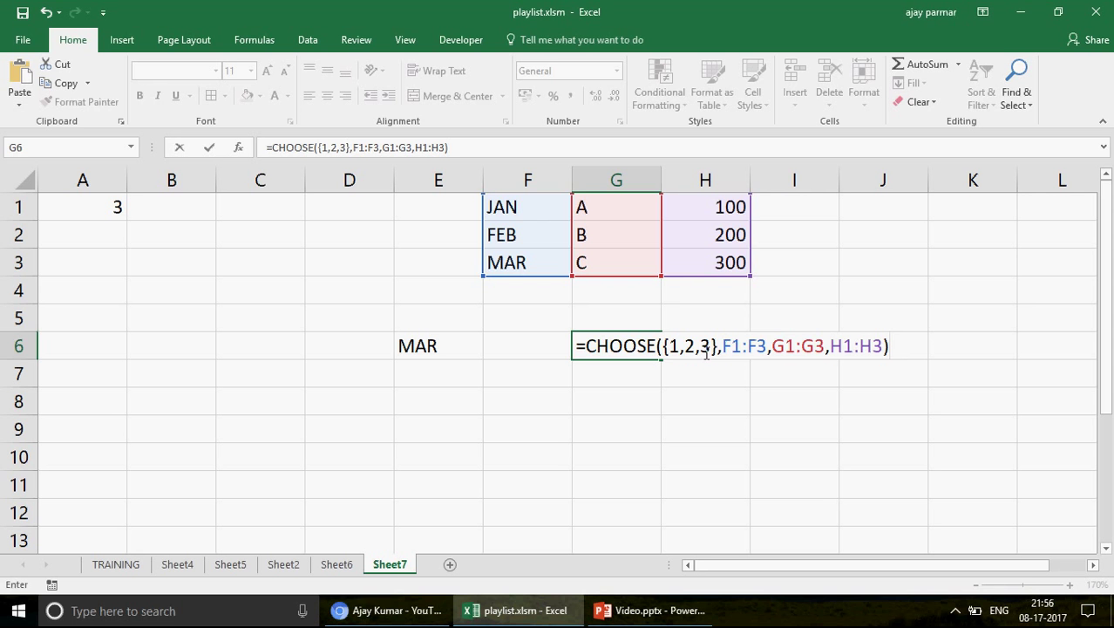
key(Return)
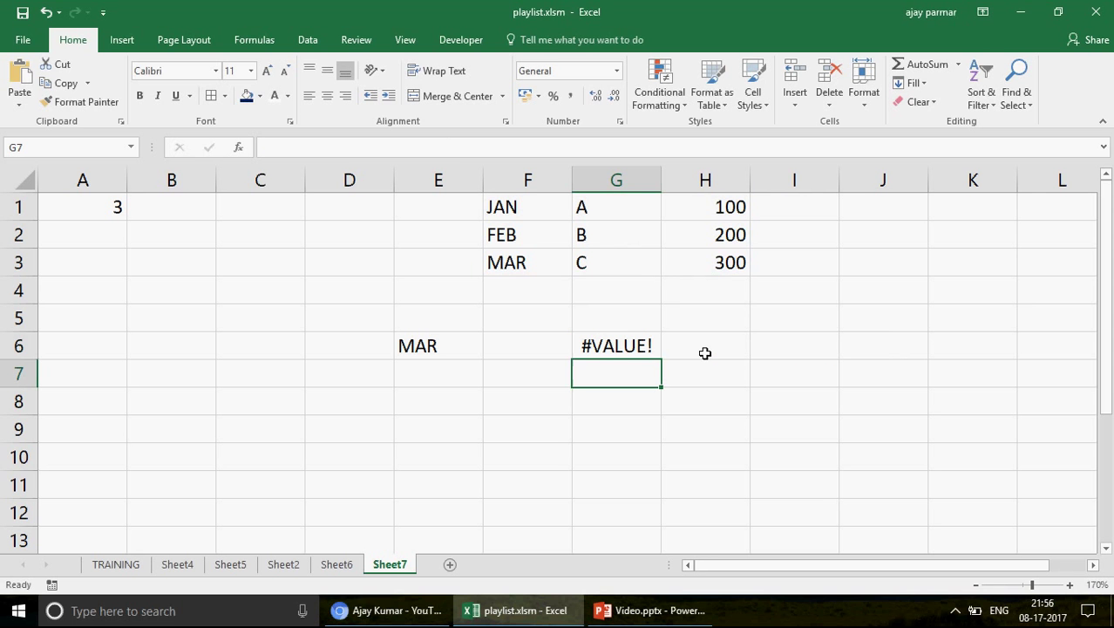
Re-enter the CHOOSE formula in G6 as an array formula
key(Up)
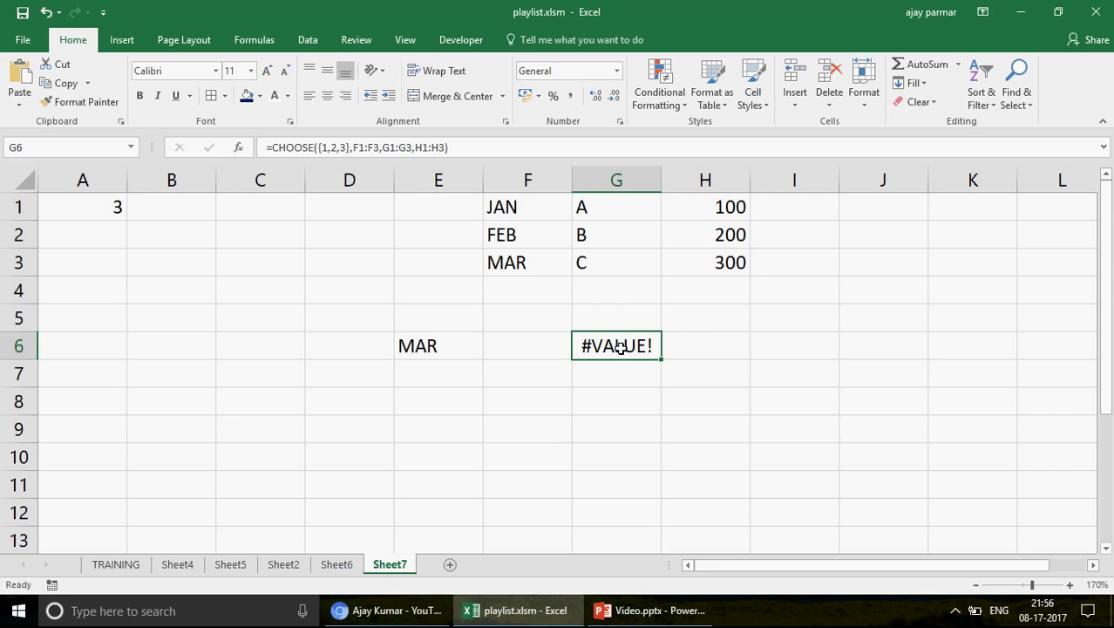
click(491, 147)
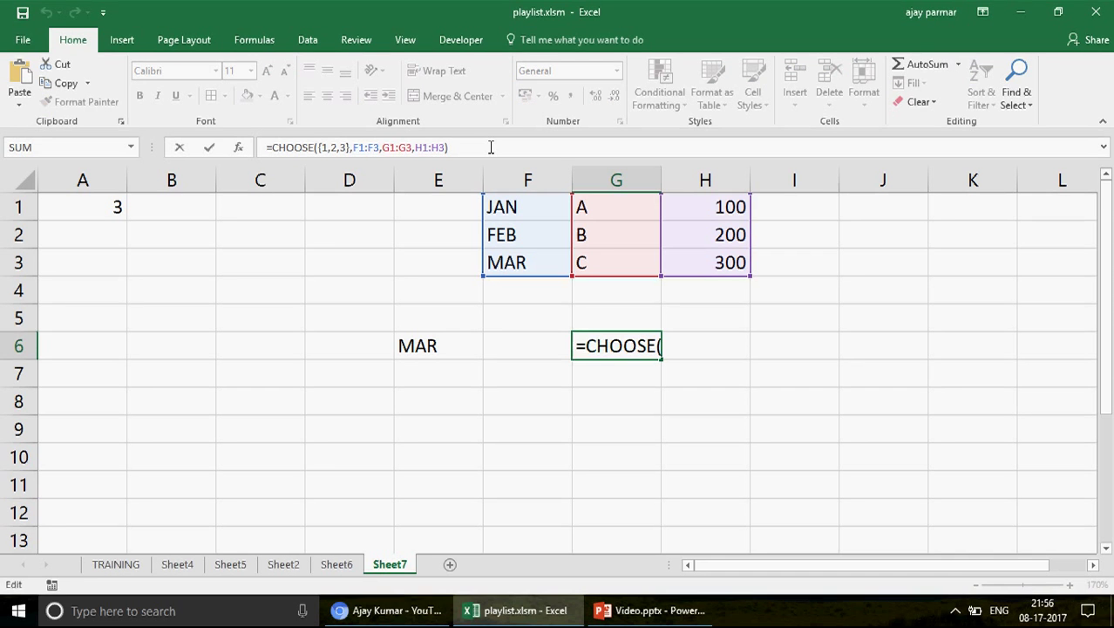
key(ctrl+shift+Return)
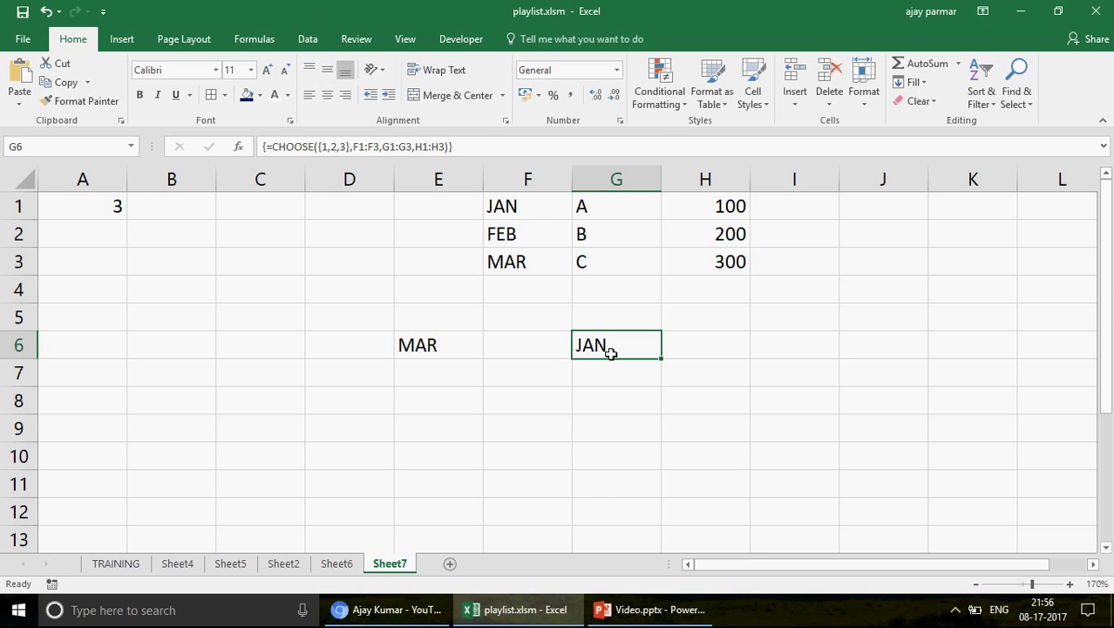
Enter the note CTRL+SHIFT+ENTER in cell C9
click(294, 420)
text(CTRL)
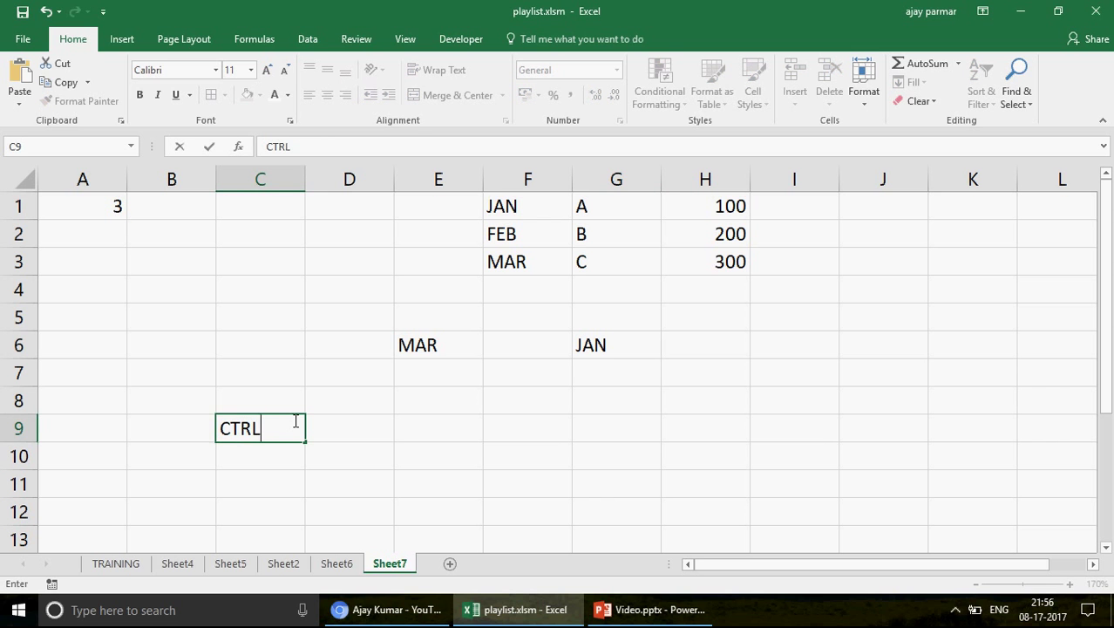
text(+SHIFT)
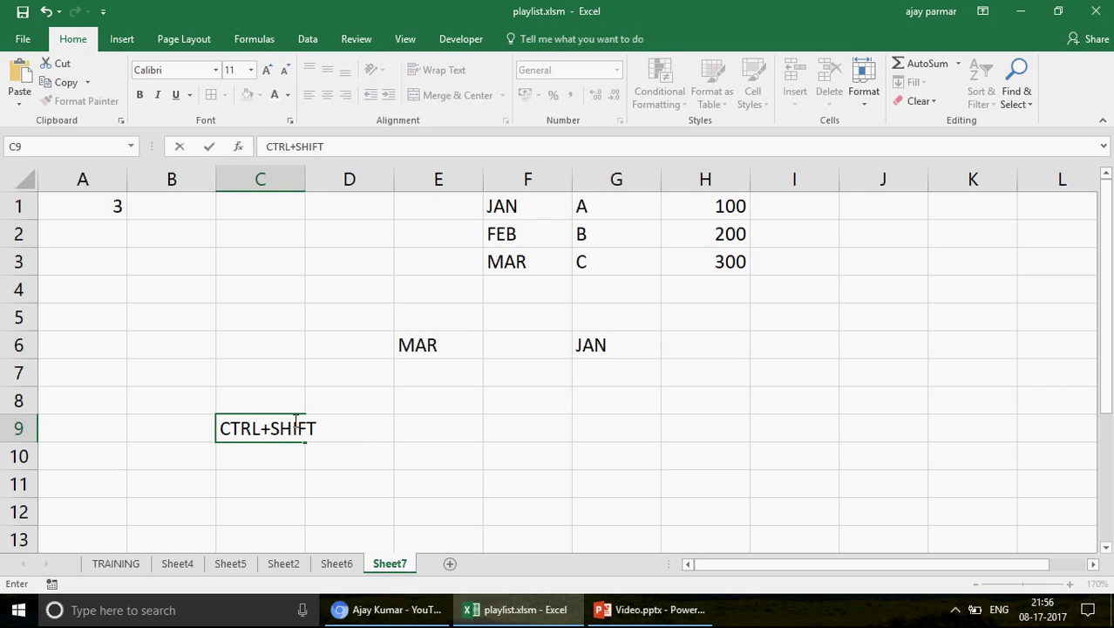
text(+END)
key(BackSpace)
text(TER)
key(Return)
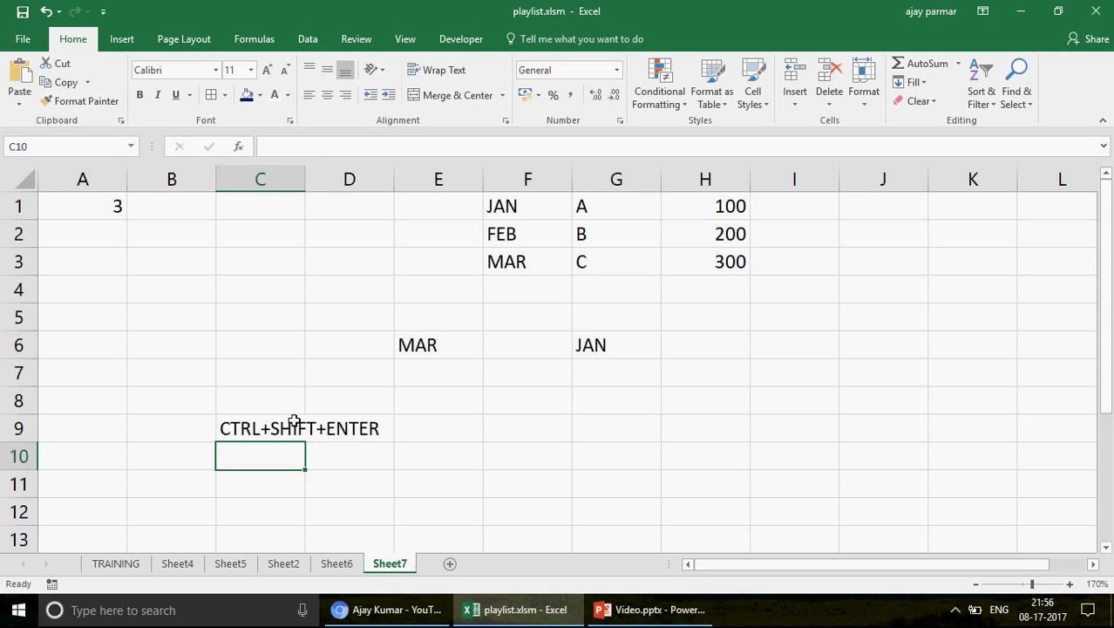
Point out the EXCEL ARRAYS MOST POWERFUL topic on the TRAINING sheet, view Sheet6, and return to Sheet7
click(608, 349)
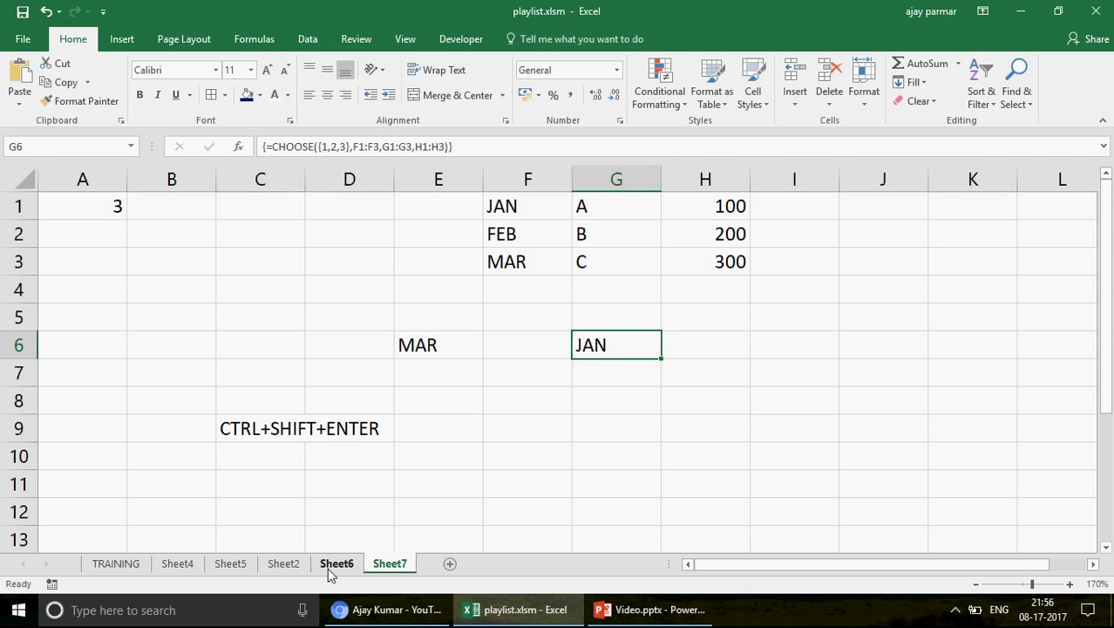
click(116, 564)
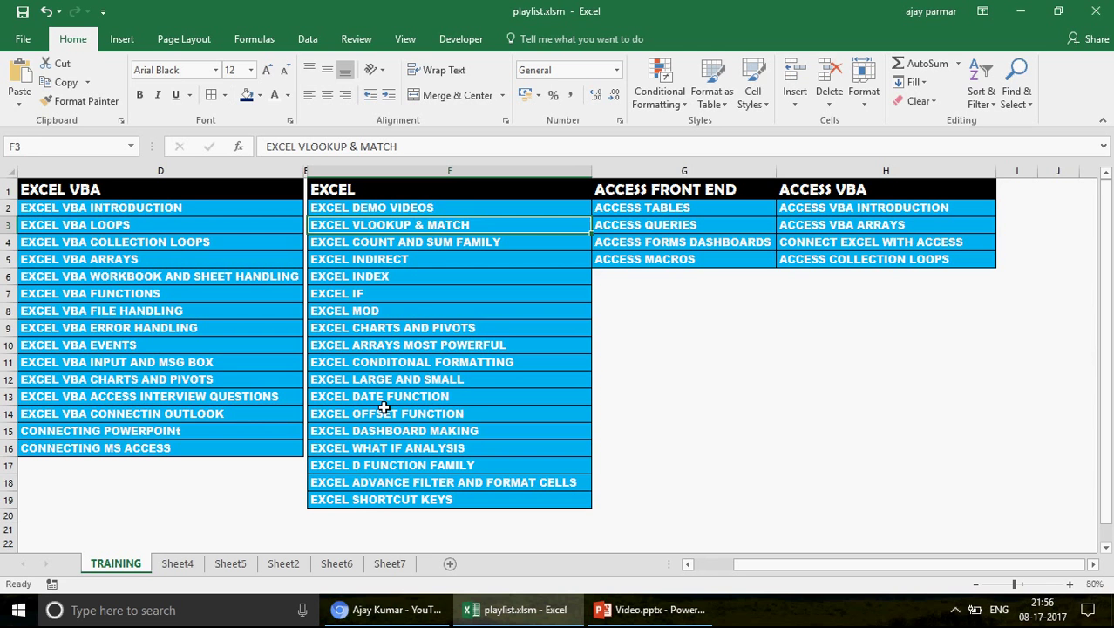
click(415, 345)
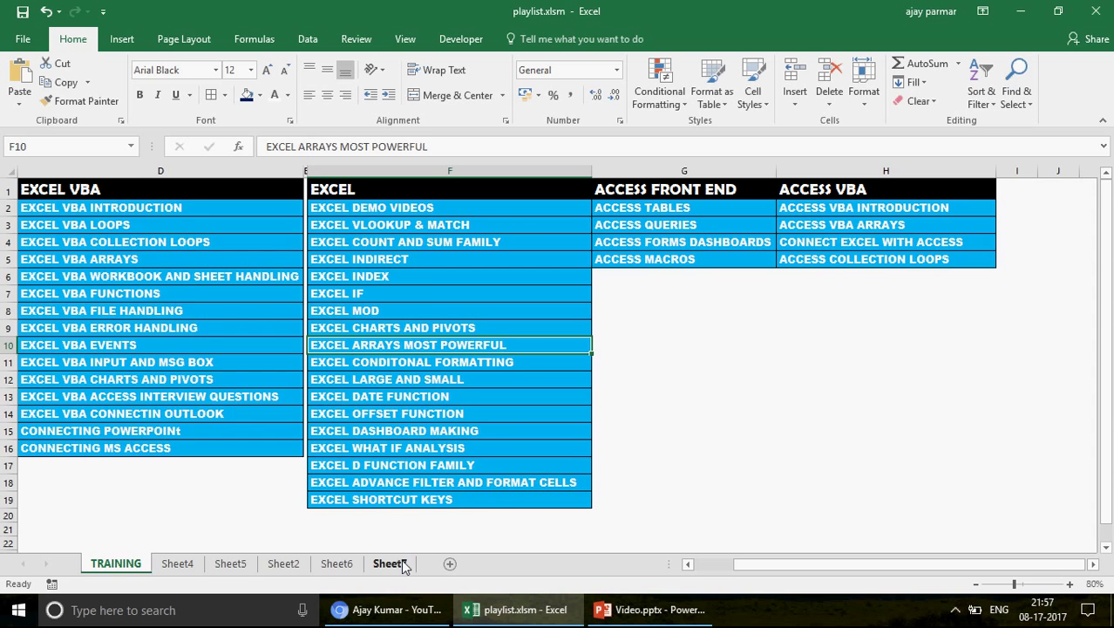
click(350, 565)
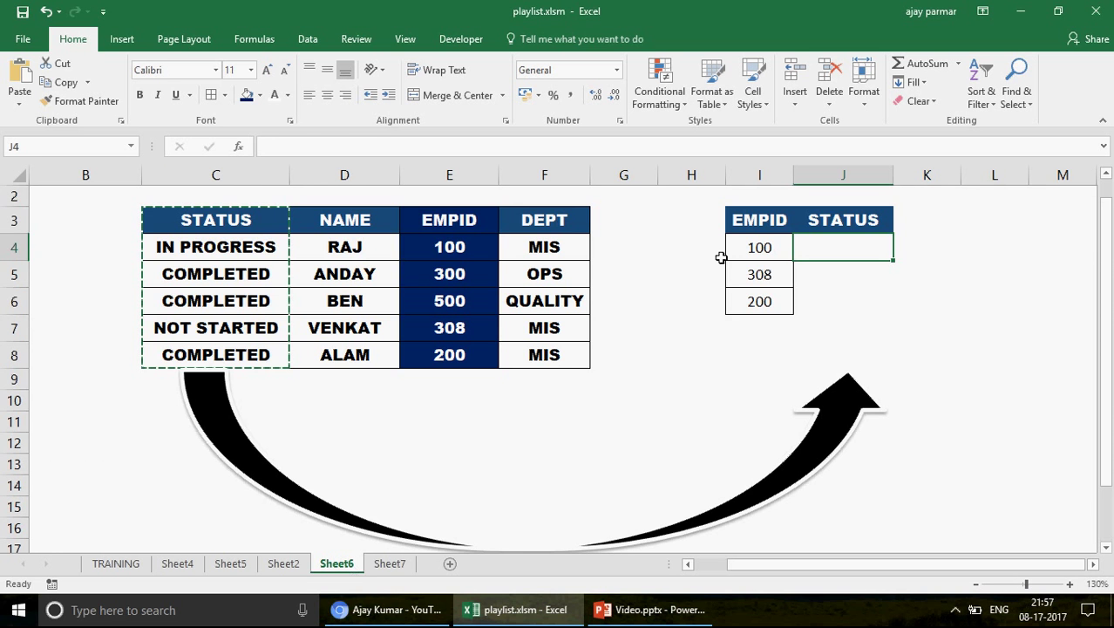
click(392, 563)
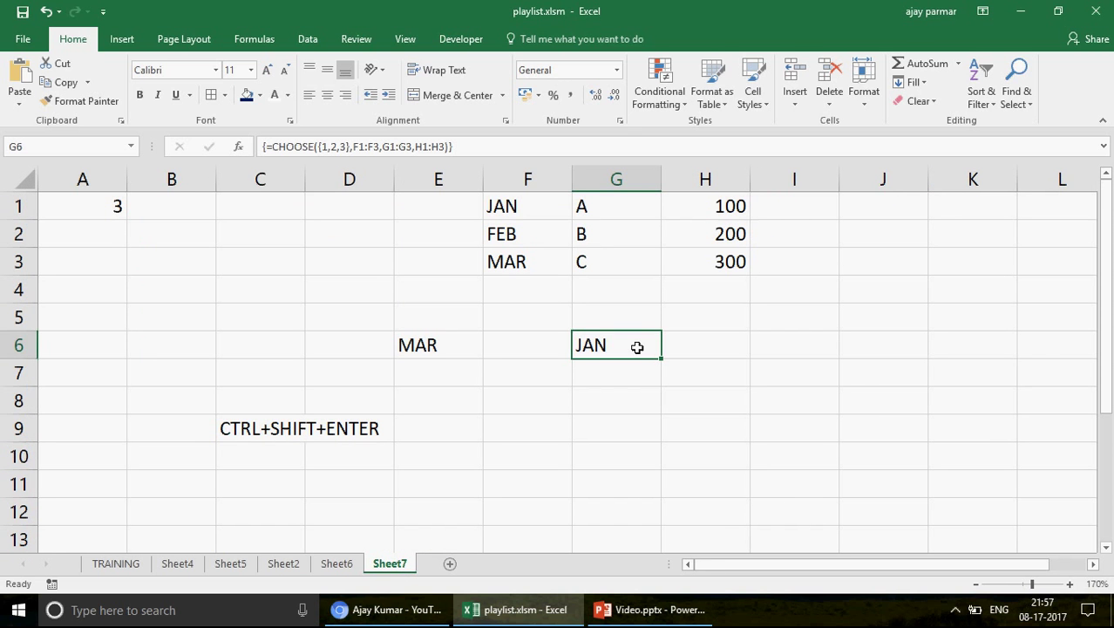
Evaluate the CHOOSE expression of the G6 formula in place to show the array it produces
click(271, 146)
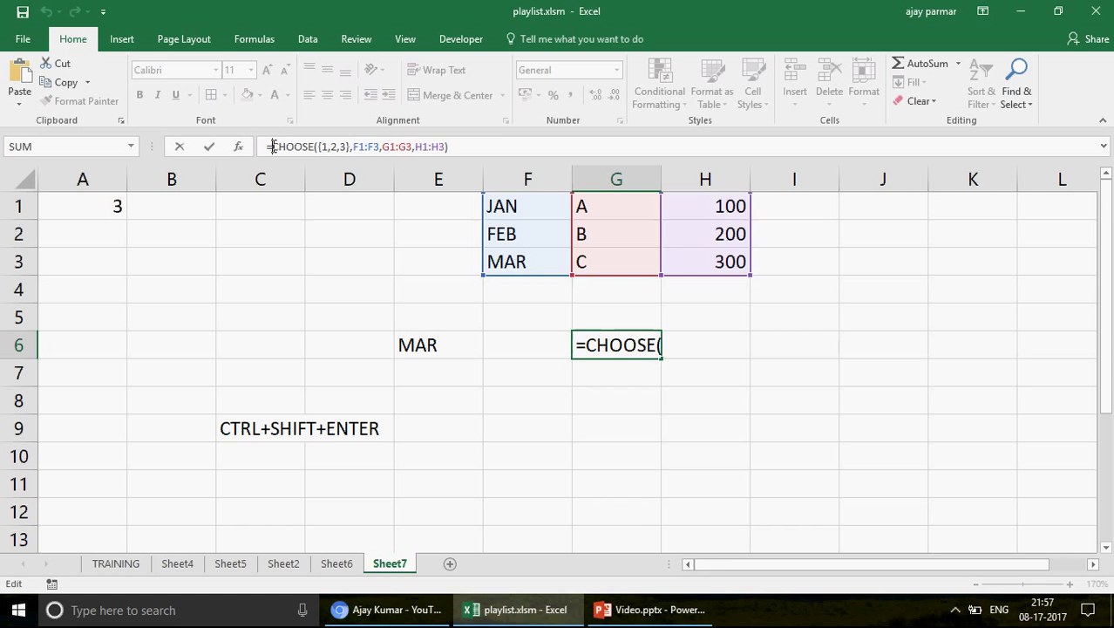
key(shift+End)
key(F9)
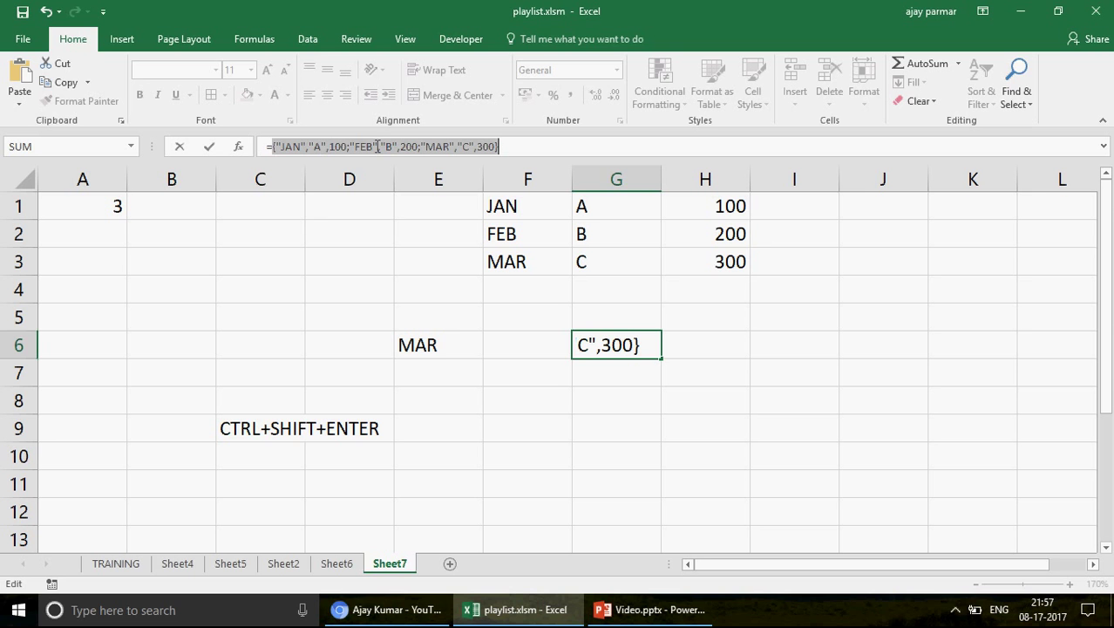
Examine the separators and each row group of the evaluated array in G6, and discard the evaluation to keep the original array formula
click(346, 148)
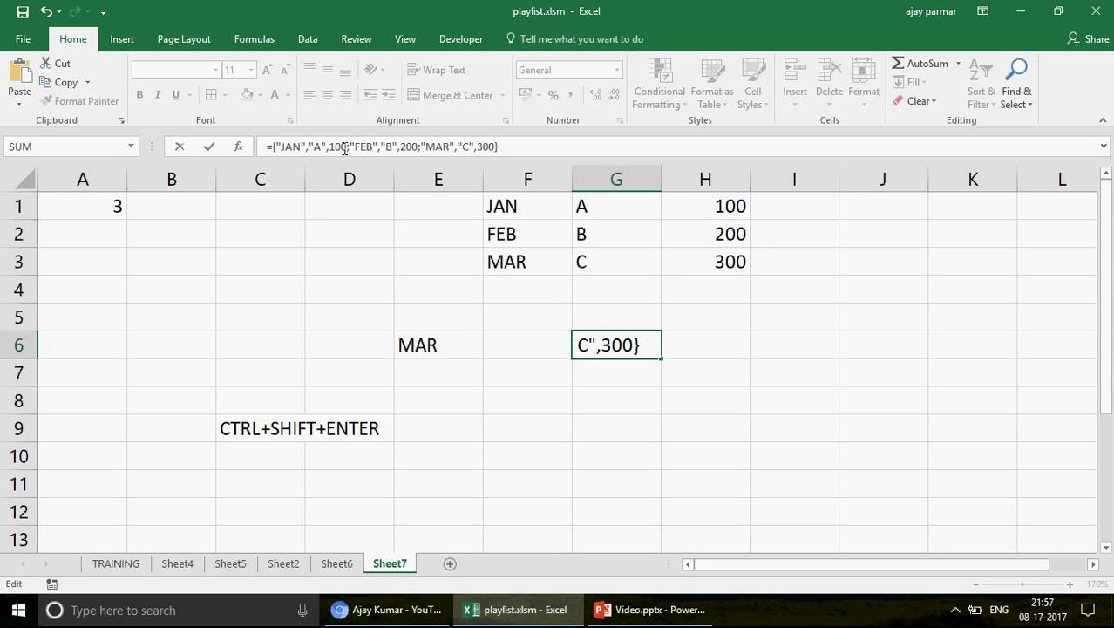
double_click(388, 146)
click(419, 147)
click(276, 146)
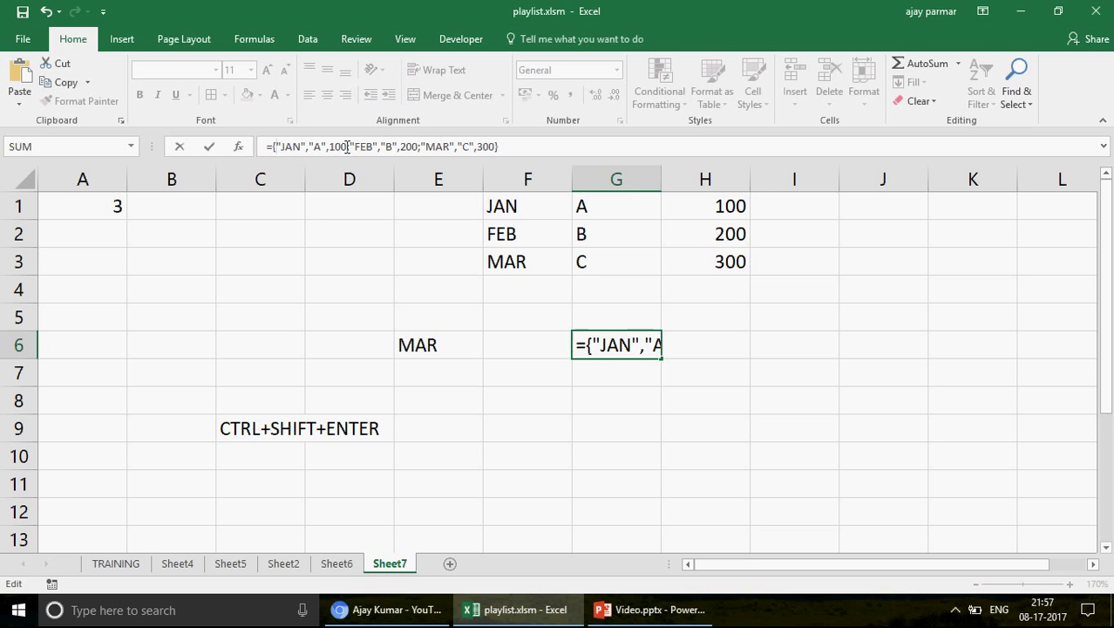
shift+click(347, 147)
click(351, 147)
shift+click(419, 146)
click(426, 147)
click(492, 146)
shift+click(493, 146)
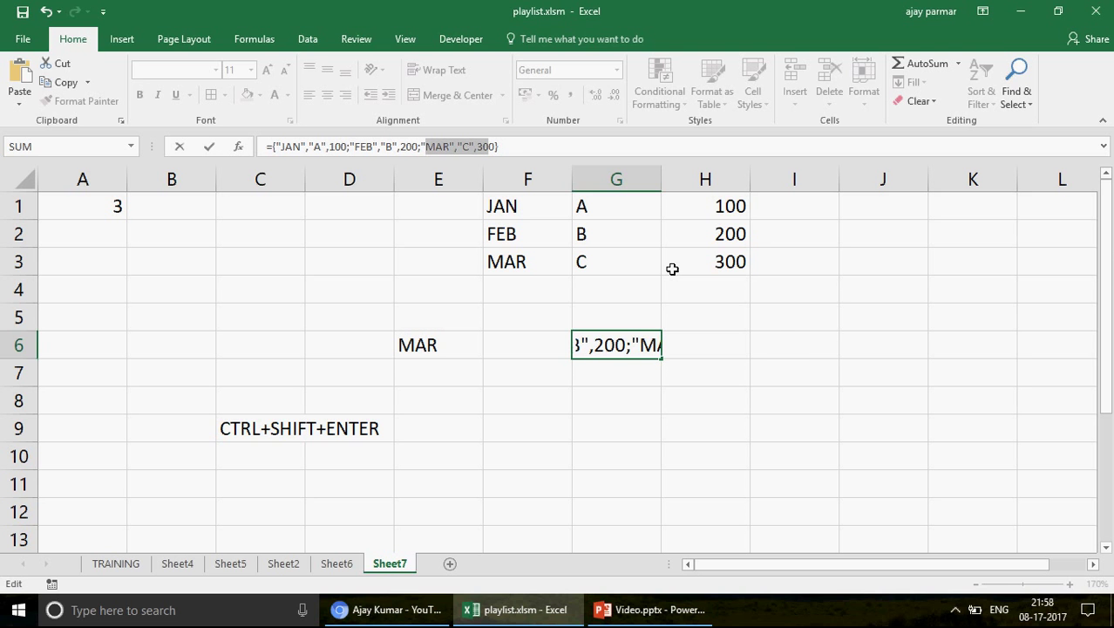
key(Escape)
key(ctrl+shift+Return)
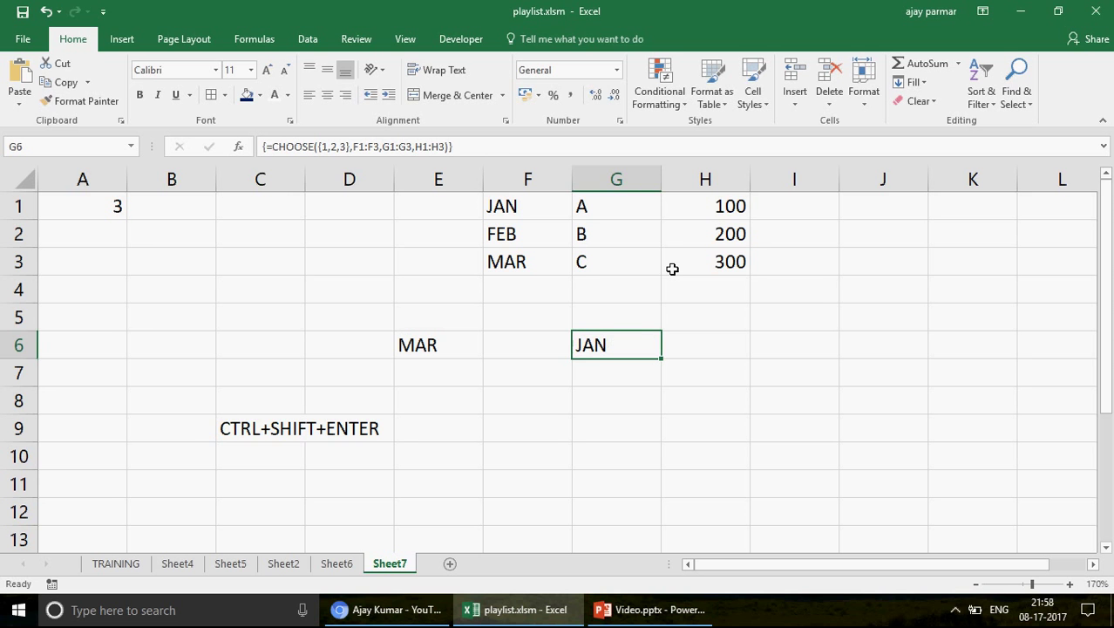
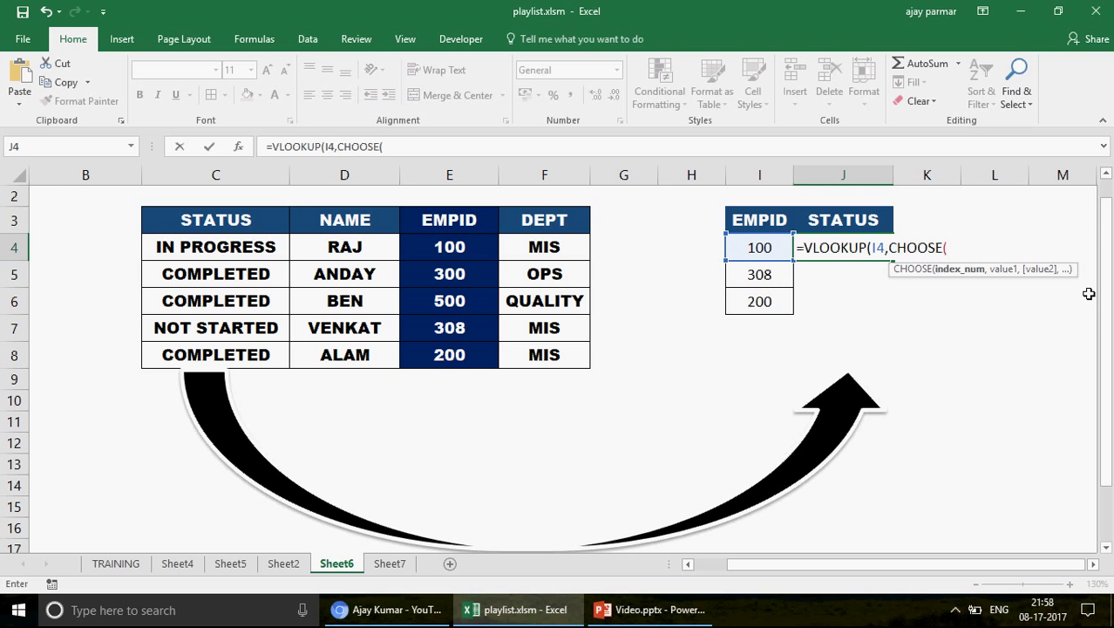
Set {1,2} as the index array of the CHOOSE function inside the VLOOKUP in J4 on Sheet6
text(()
key(BackSpace)
text({1,1)
key(BackSpace)
text(2},)
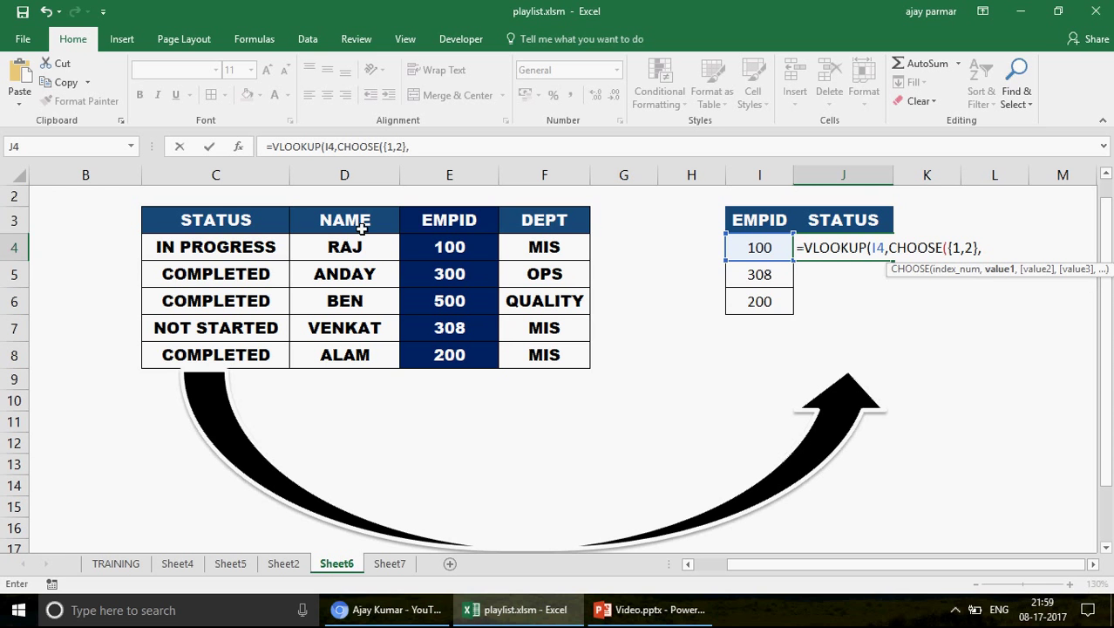
Supply the EMPID range E4:E8 and the STATUS range C4:C8 as the CHOOSE values, completing the VLOOKUP's table array in J4
click(457, 247)
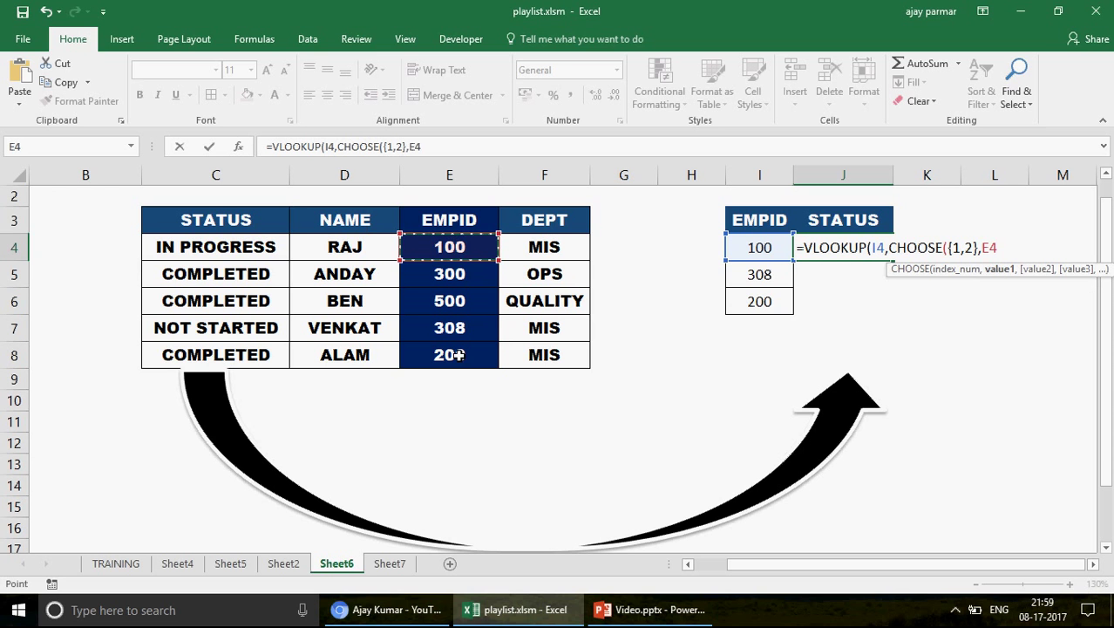
drag(458, 355, 459, 358)
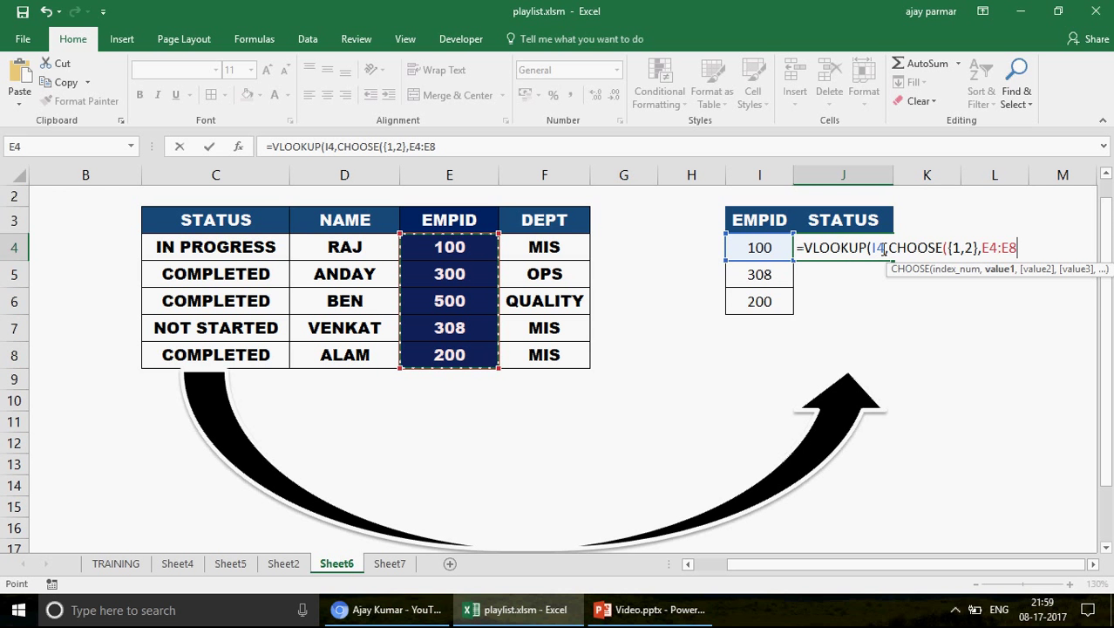
text(,)
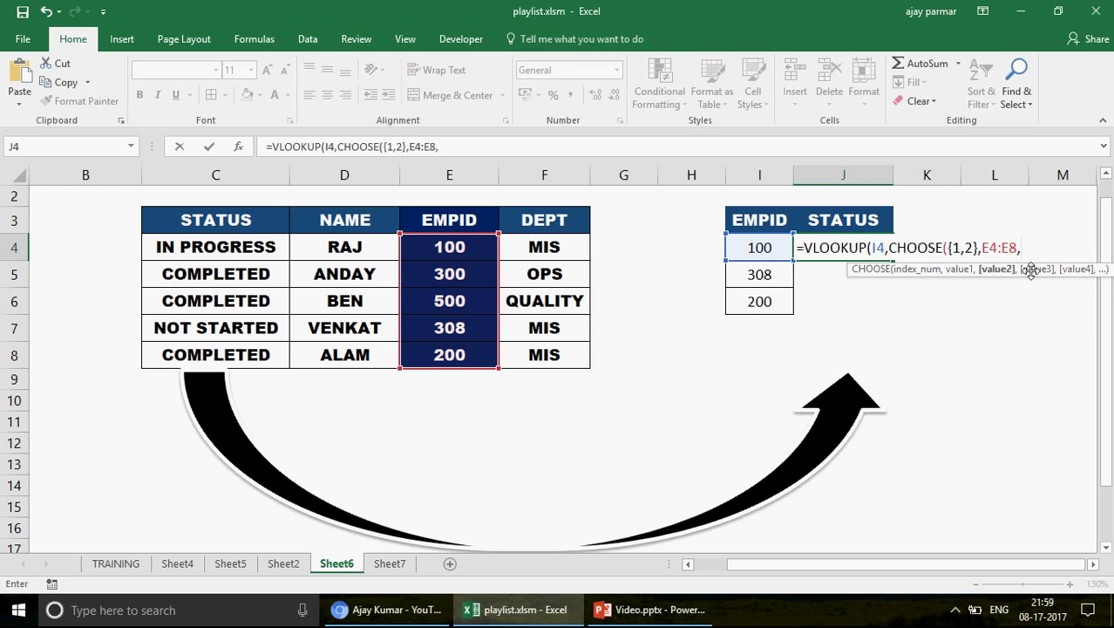
click(283, 255)
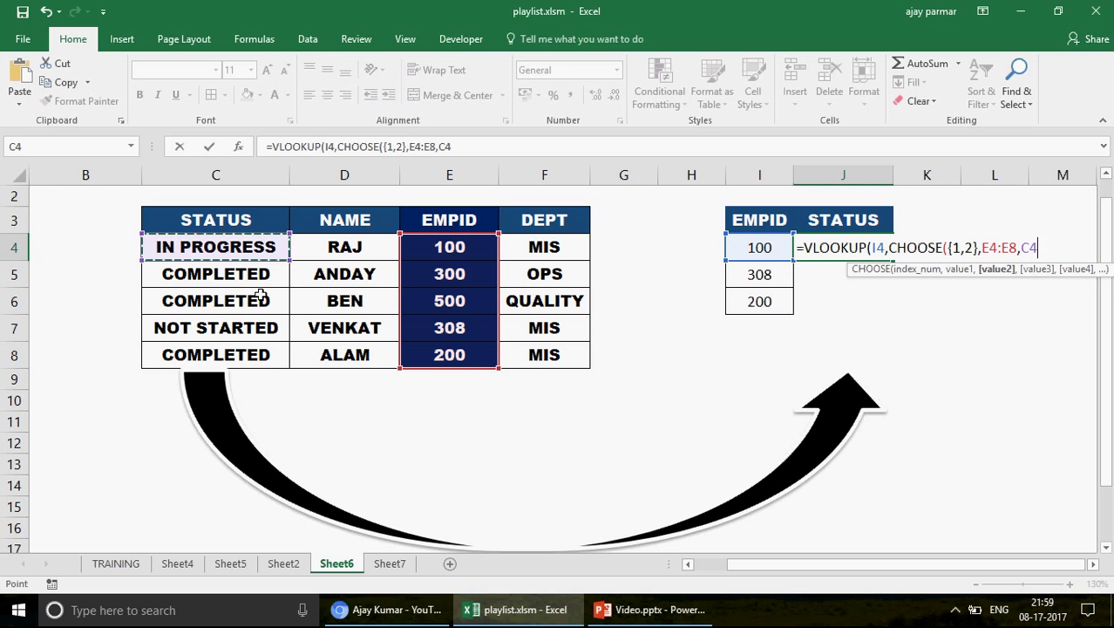
shift+click(260, 357)
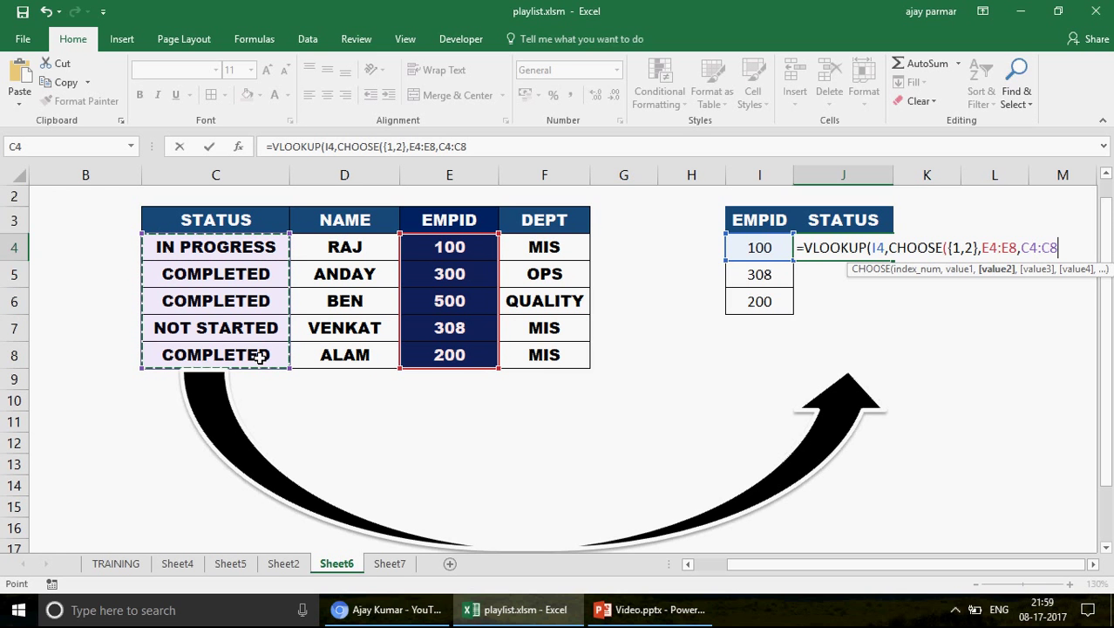
text())
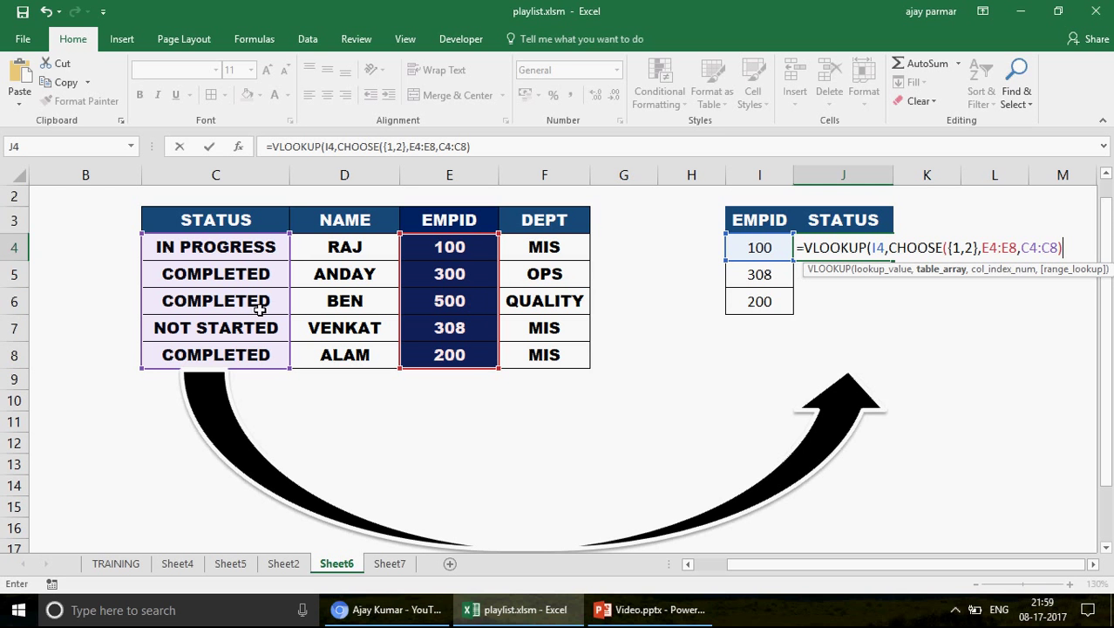
text(,)
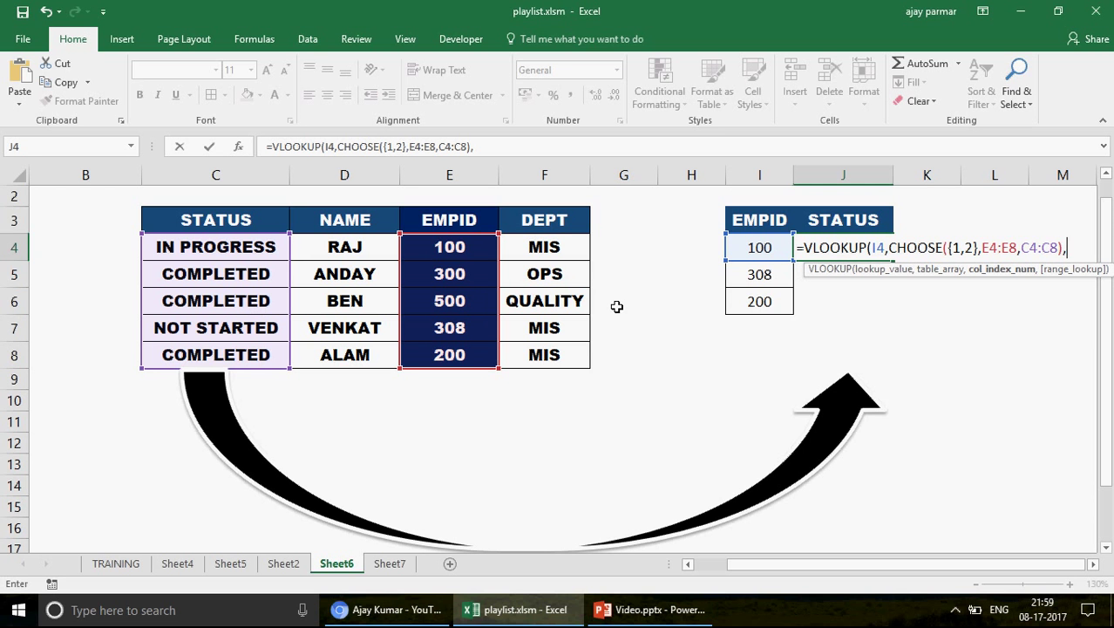
Complete the VLOOKUP in J4 with column index 2 and exact match 0, and enter the formula
text(2,0))
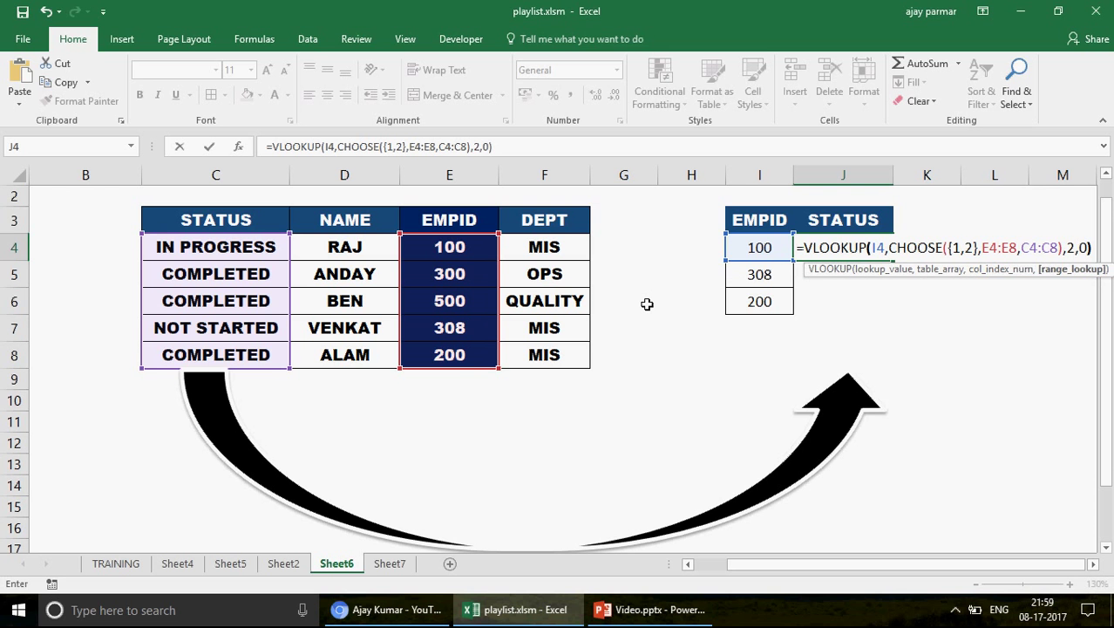
key(Return)
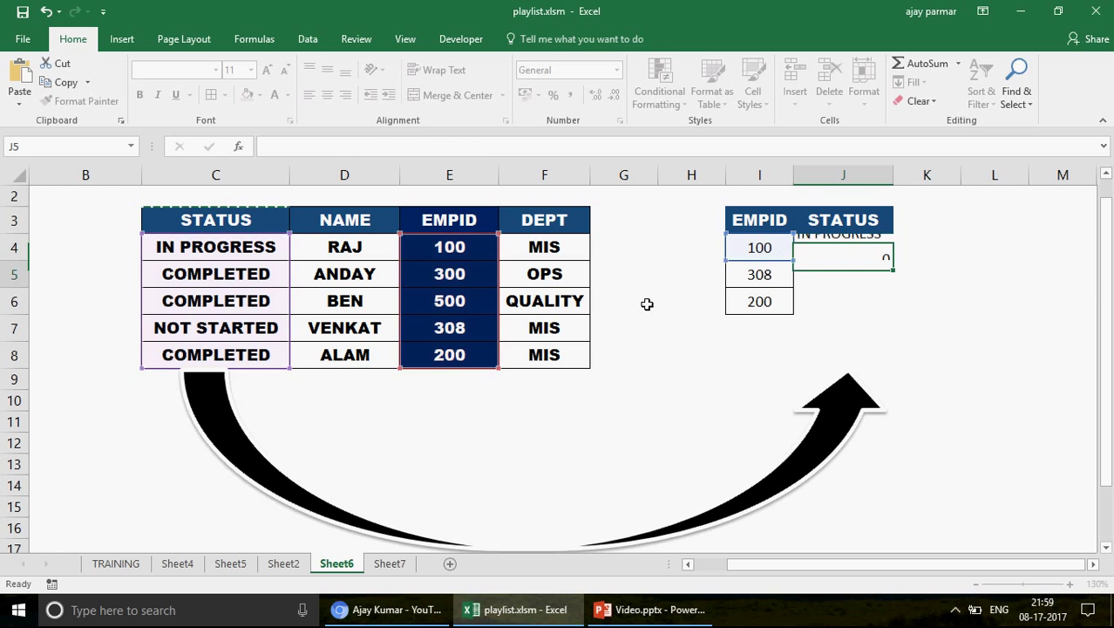
key(Up)
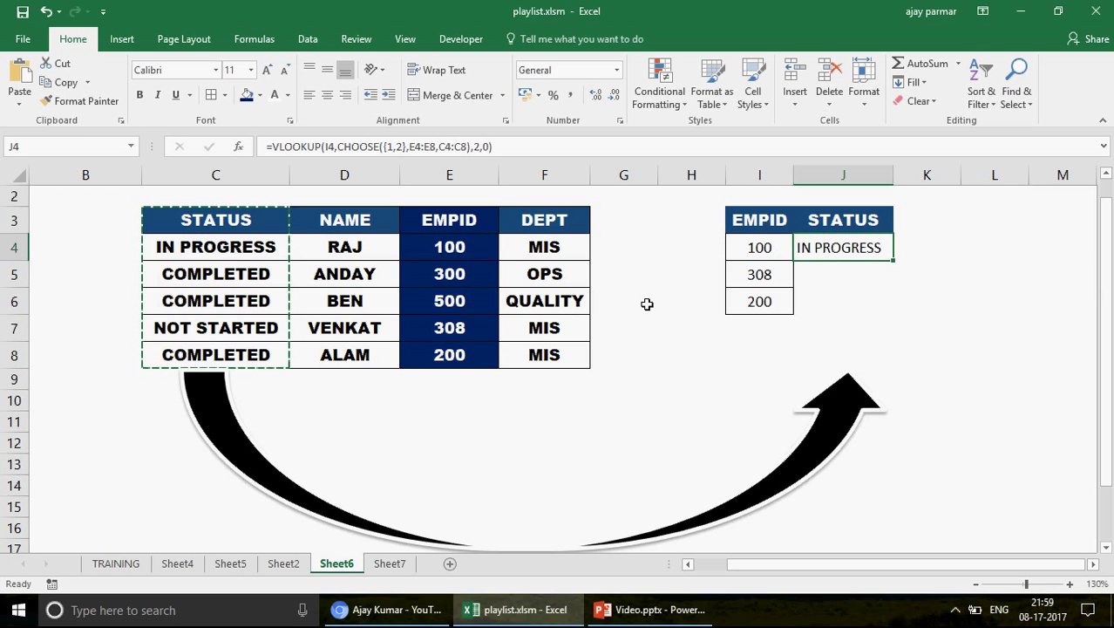
Make the E4:E8 and C4:C8 ranges absolute in J4's formula, and fill the formula down to J6
click(890, 272)
click(882, 249)
click(415, 146)
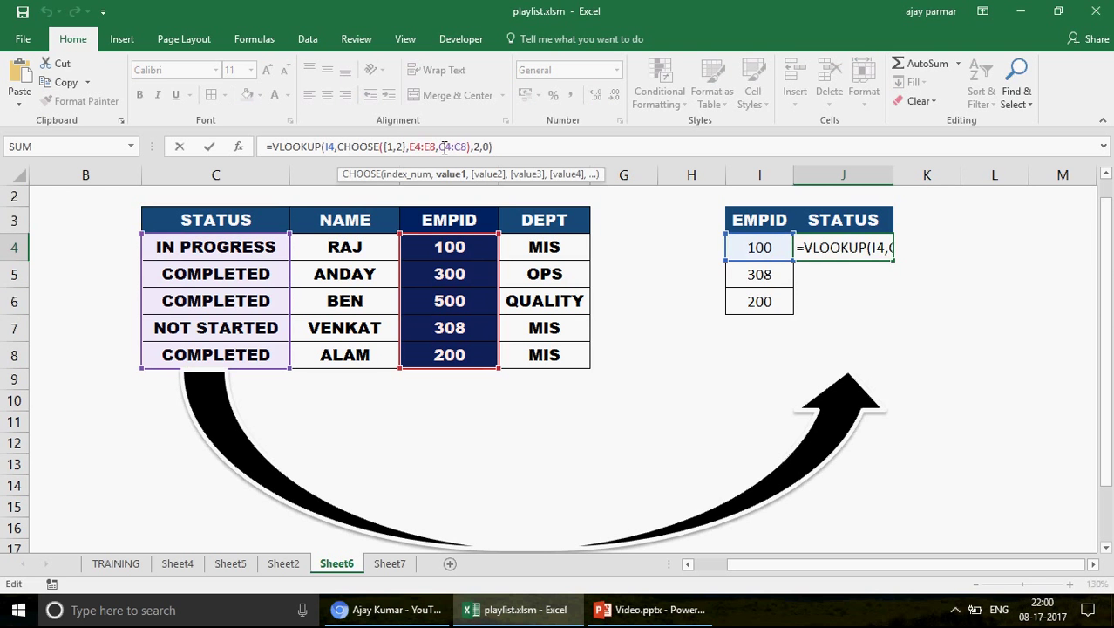
key(F4)
click(462, 146)
key(F4)
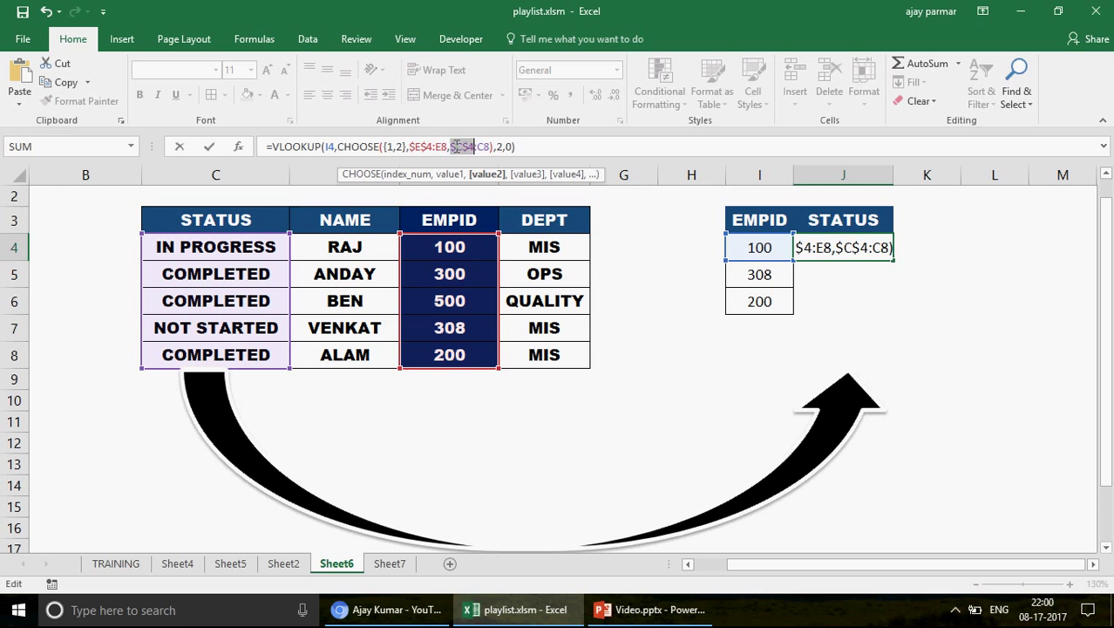
click(442, 147)
key(F4)
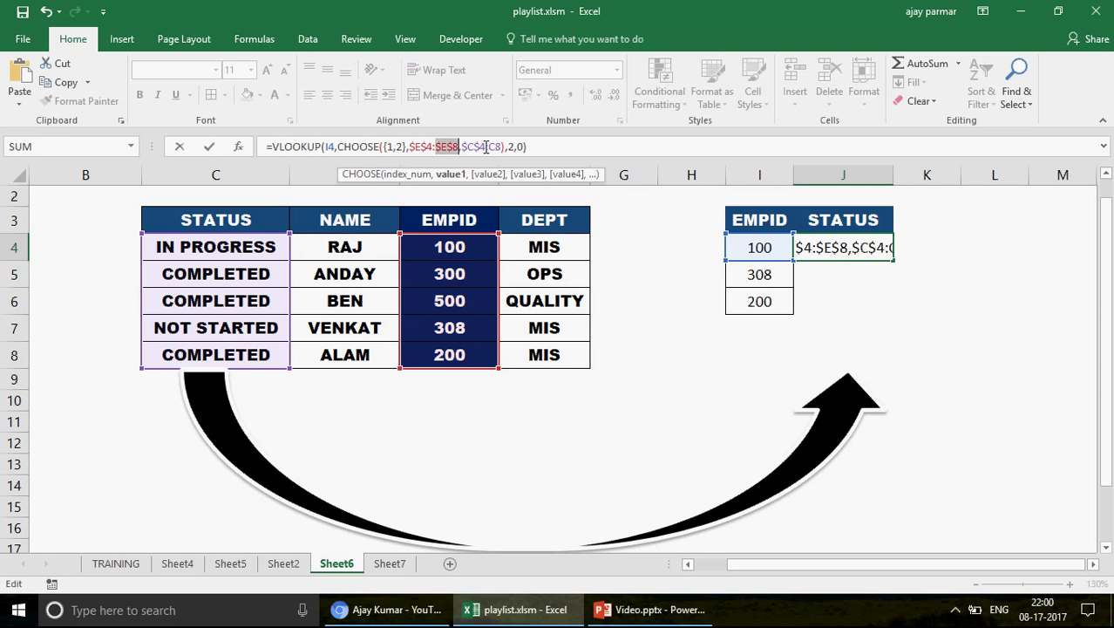
click(491, 146)
key(F4)
key(Return)
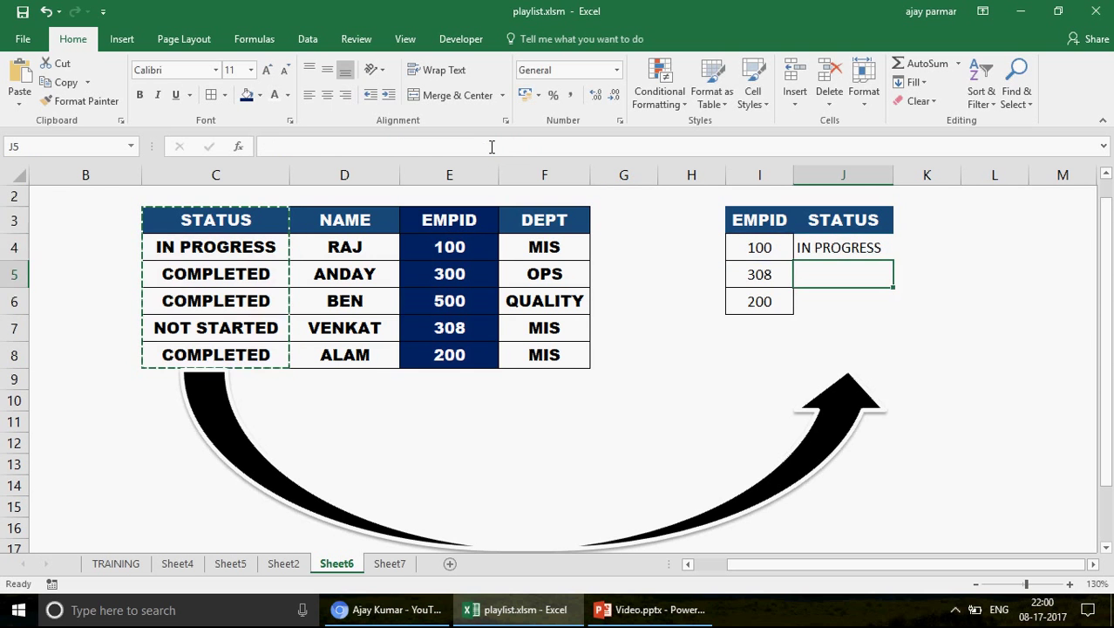
key(Up)
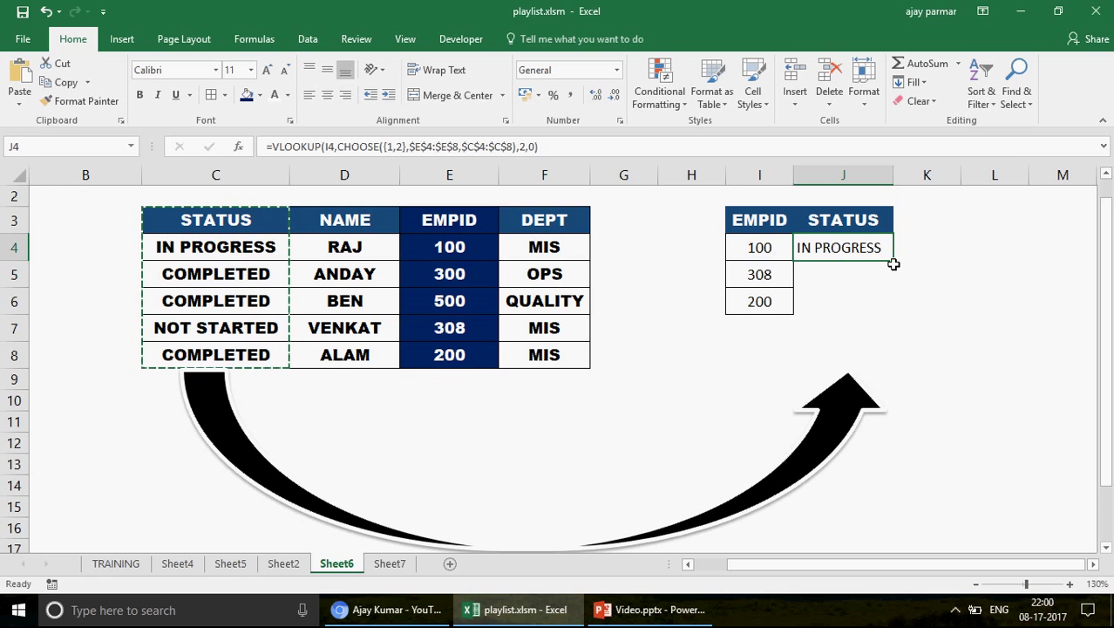
drag(893, 264, 892, 311)
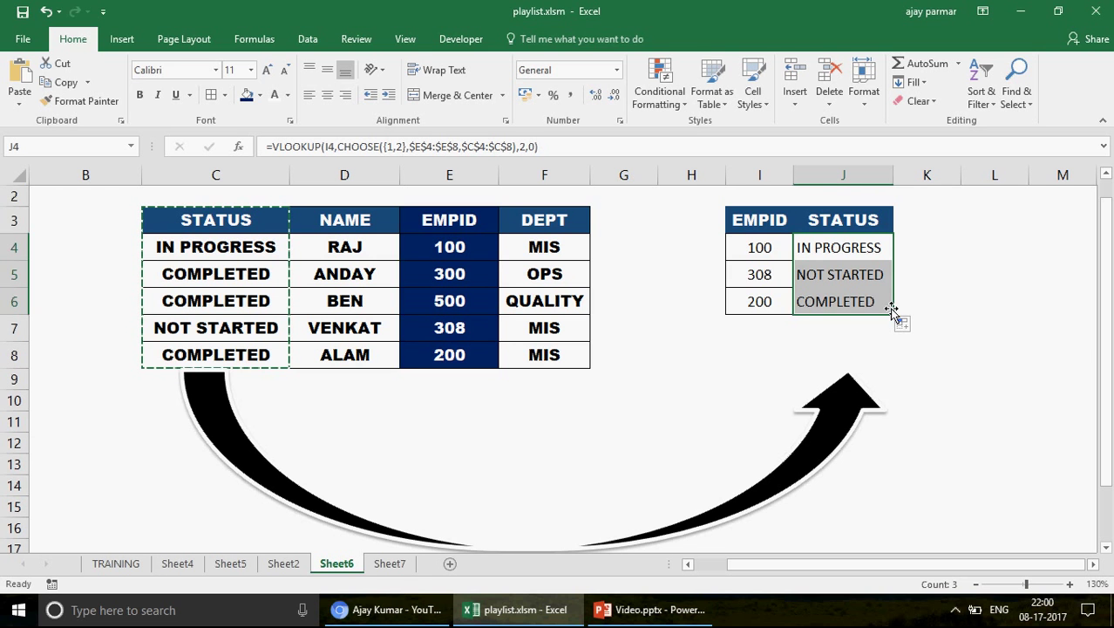
Copy only the CHOOSE expression out of the VLOOKUP formula in J4, and leave the cell without changing its formula
click(812, 247)
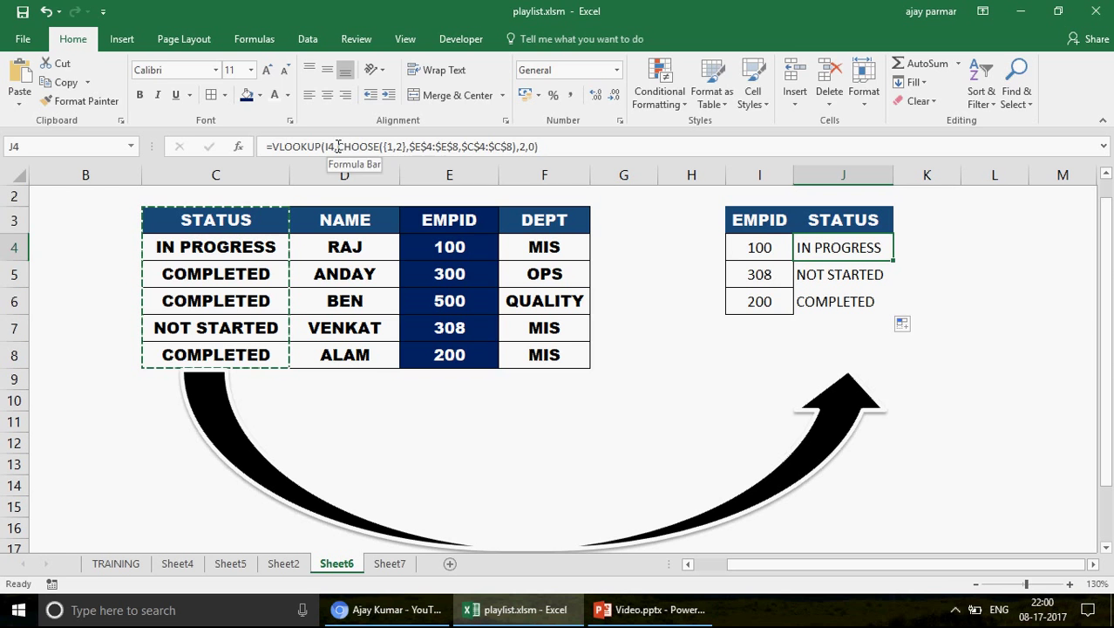
click(339, 146)
key(F9)
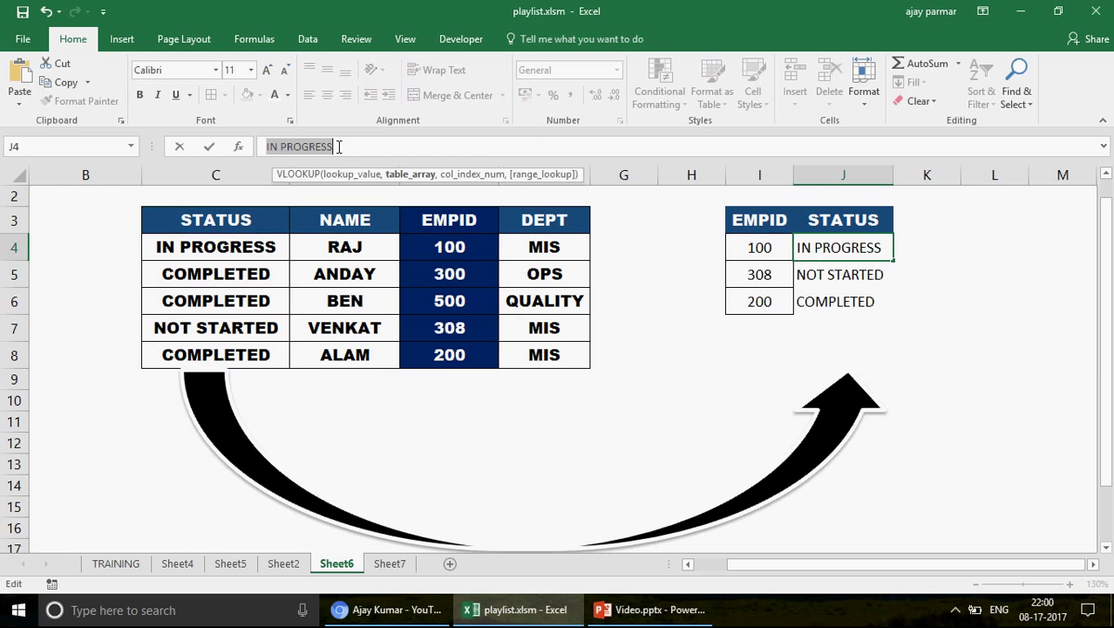
key(ctrl+z)
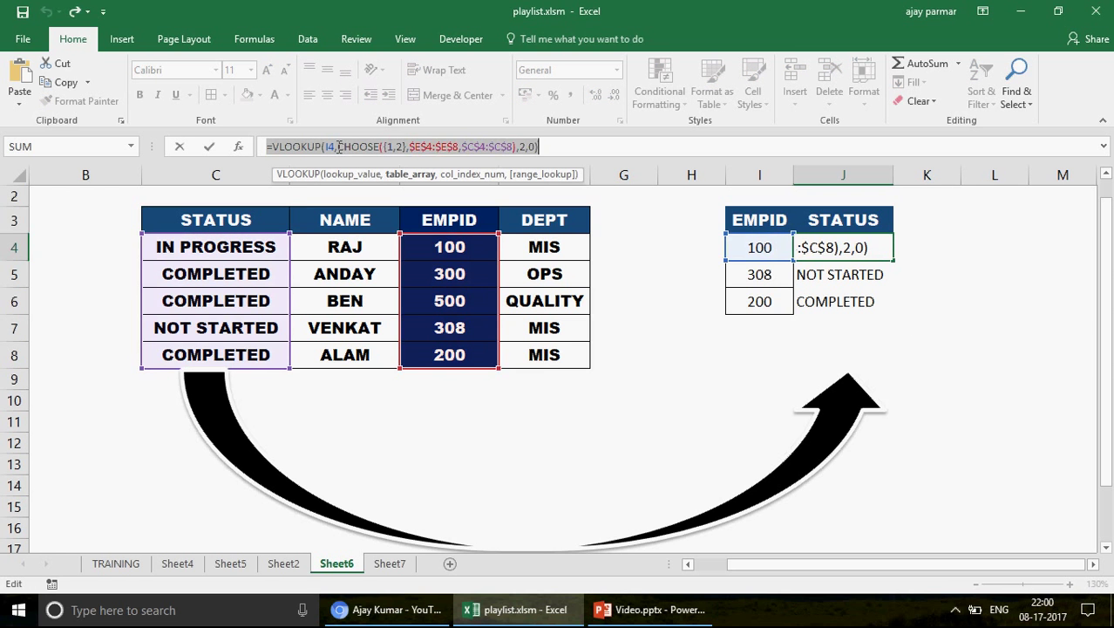
click(340, 146)
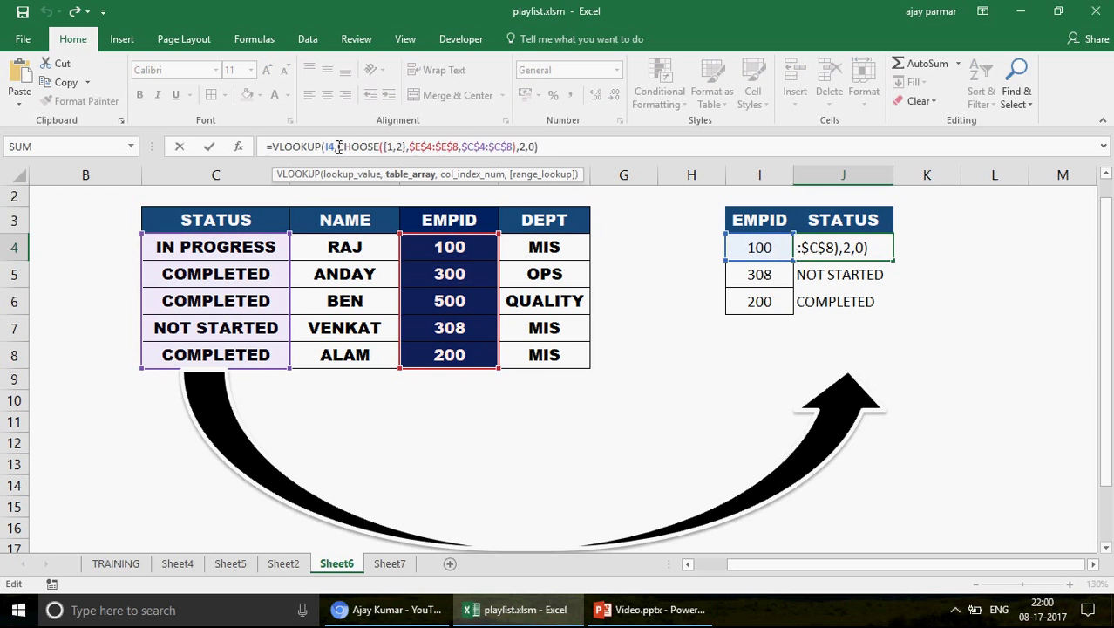
shift+click(516, 146)
key(ctrl+c)
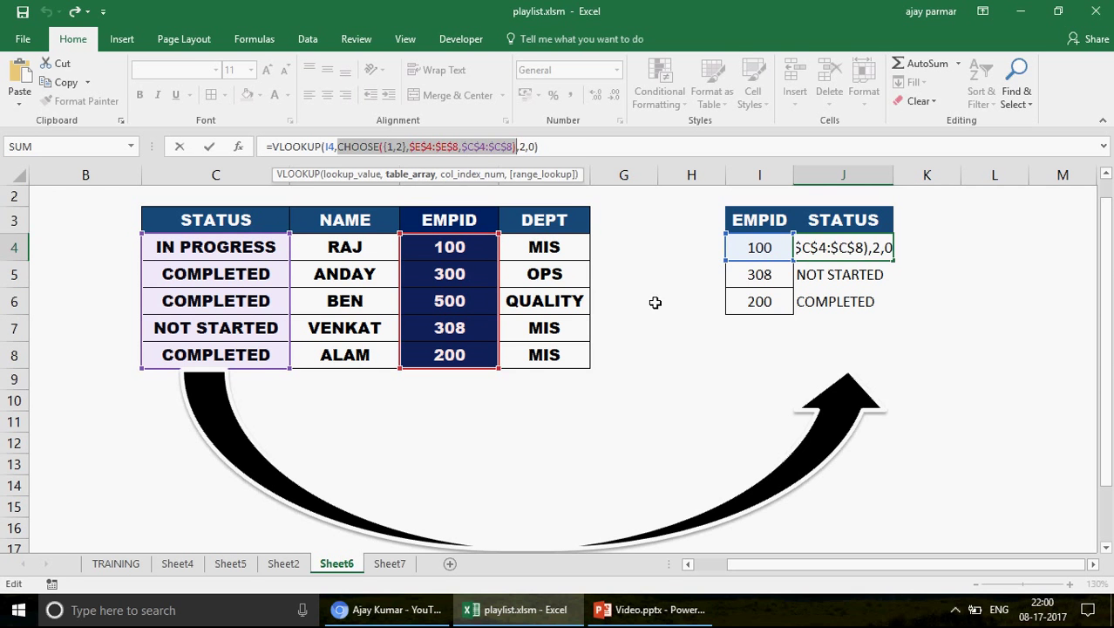
key(Escape)
Enter the copied CHOOSE expression as an array formula in F10
click(545, 402)
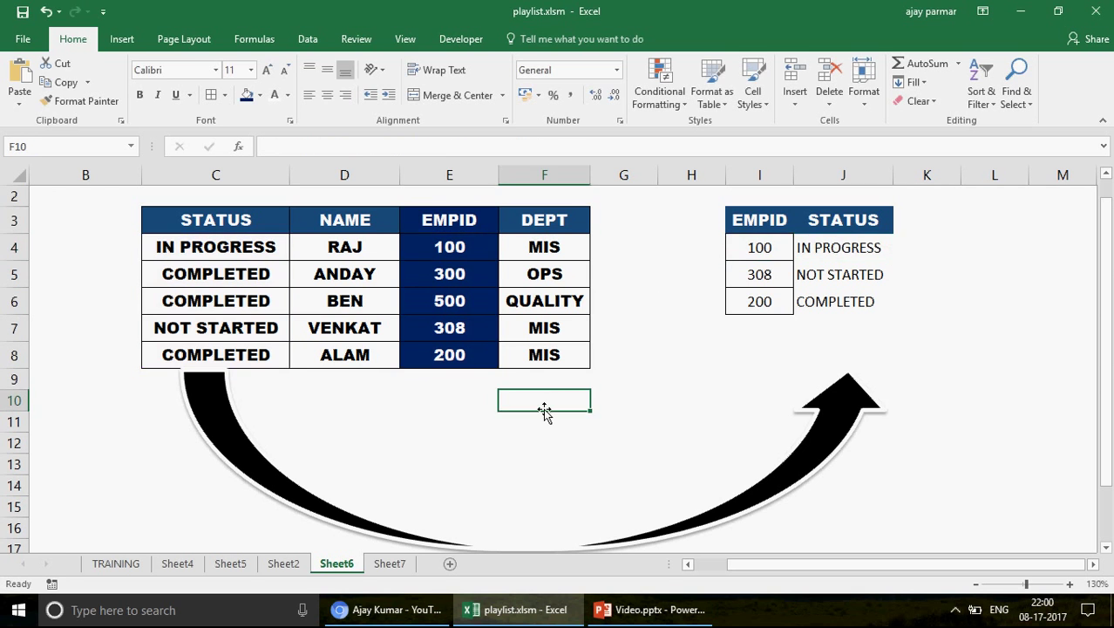
text(=)
key(ctrl+v)
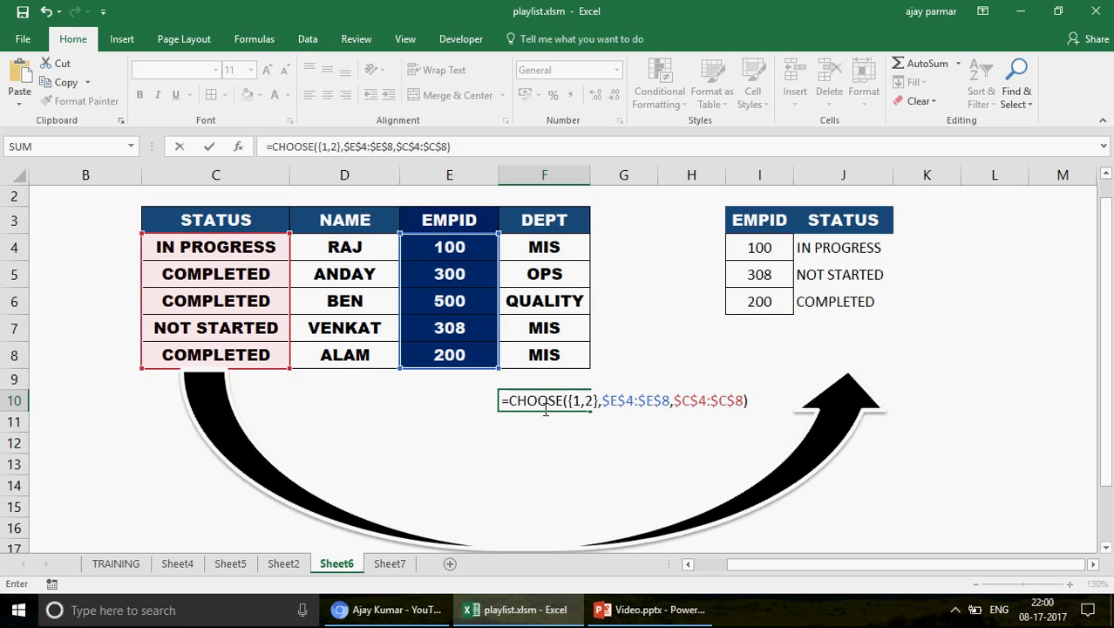
key(ctrl+shift+Return)
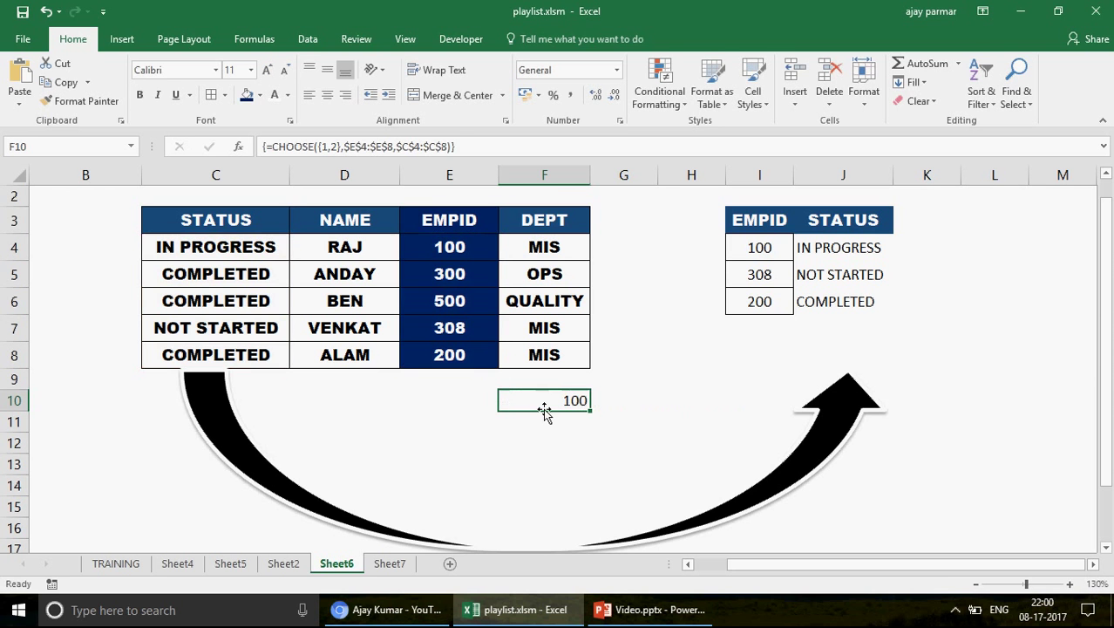
Evaluate the CHOOSE expression in F10 and remove its equal sign, so the cell holds the resulting array as plain text
click(273, 148)
key(shift+End)
key(F9)
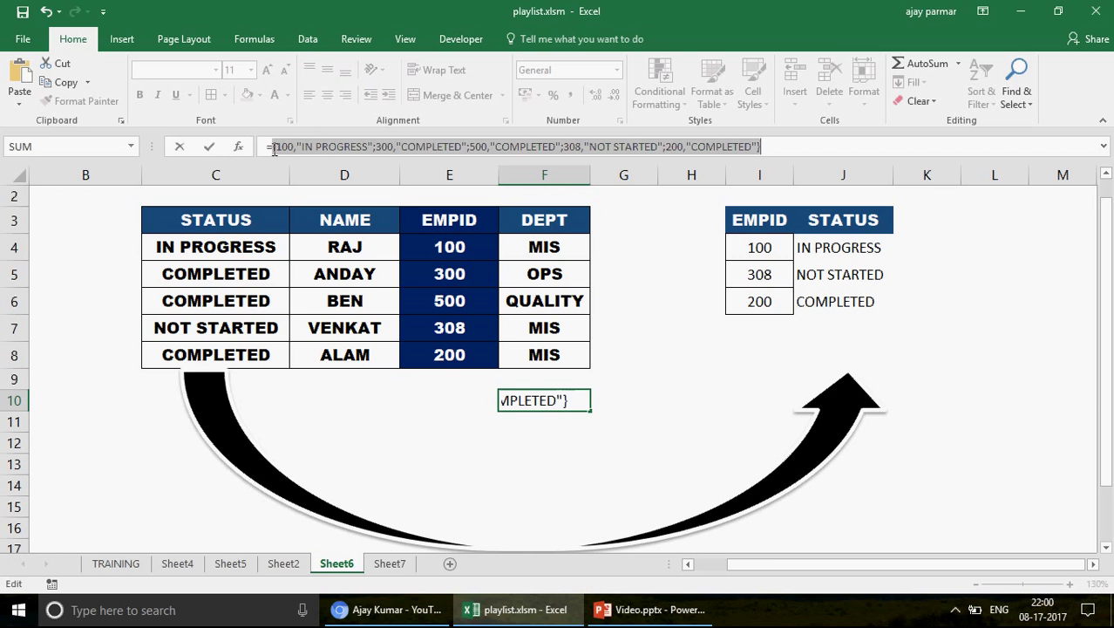
click(274, 149)
key(BackSpace)
key(Return)
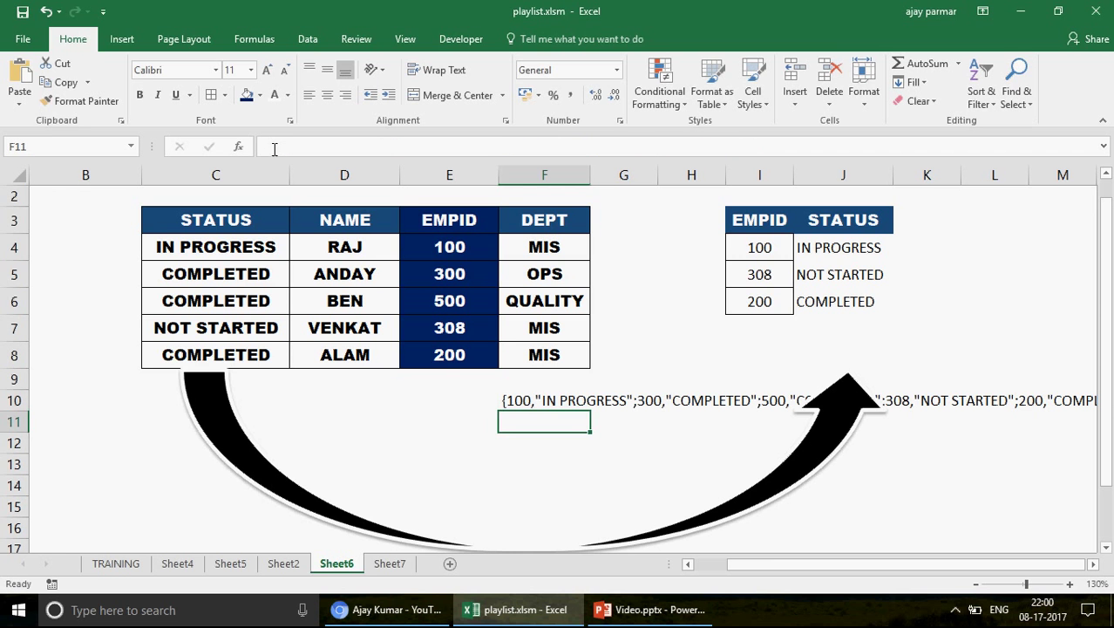
Move the curved arrow down so it no longer covers the array text in row 10
click(795, 486)
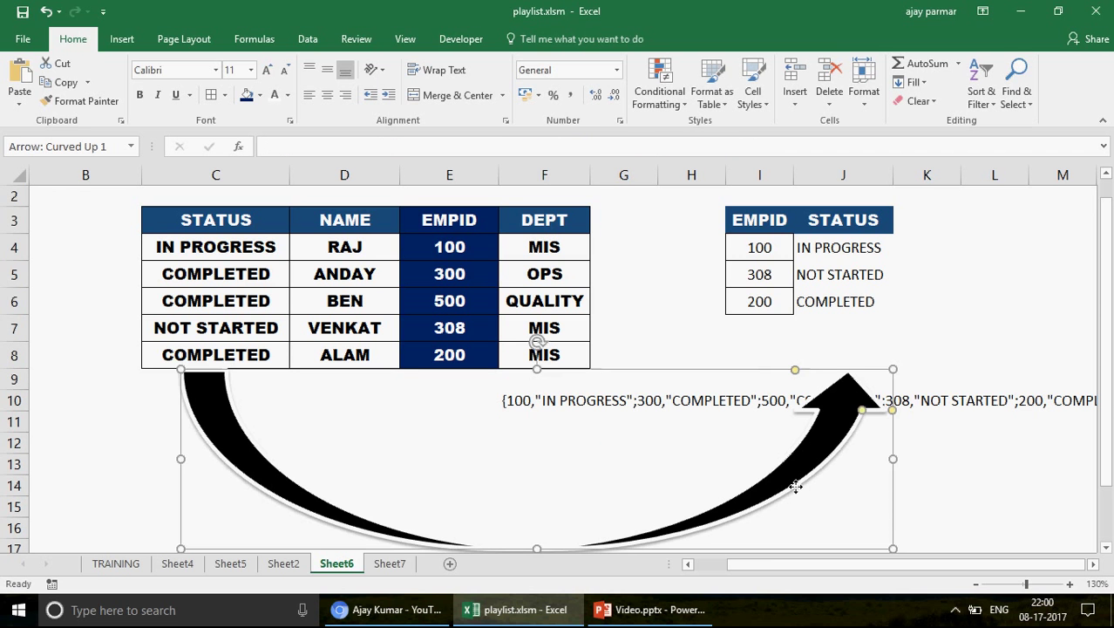
drag(796, 486, 801, 527)
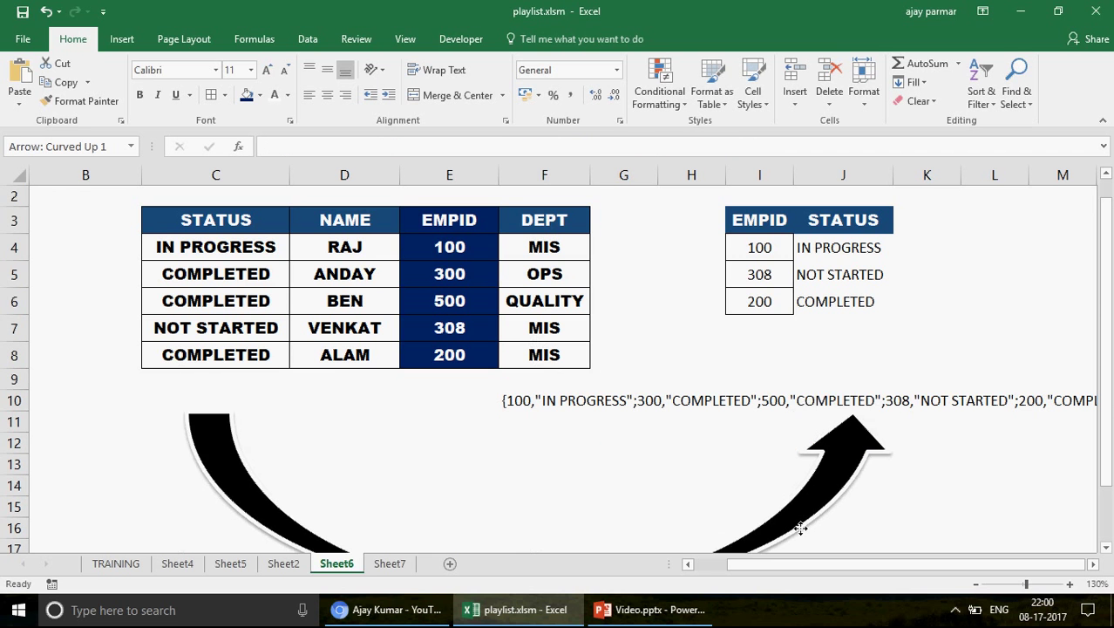
Examine the EMPID and STATUS pairs of the array text in F10, one row group at a time
click(522, 399)
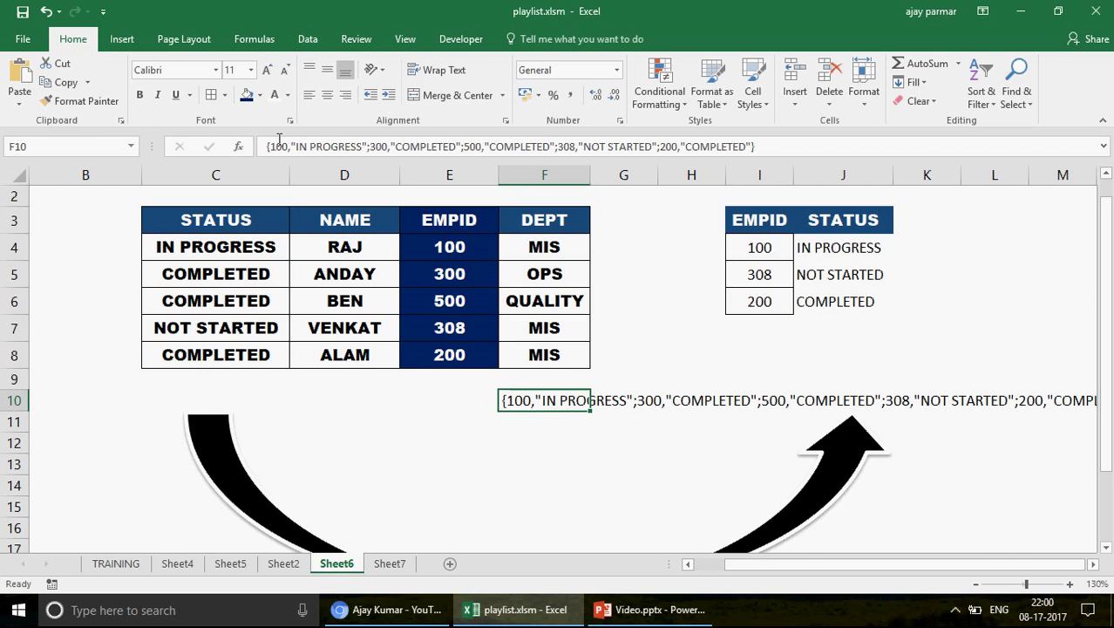
click(280, 147)
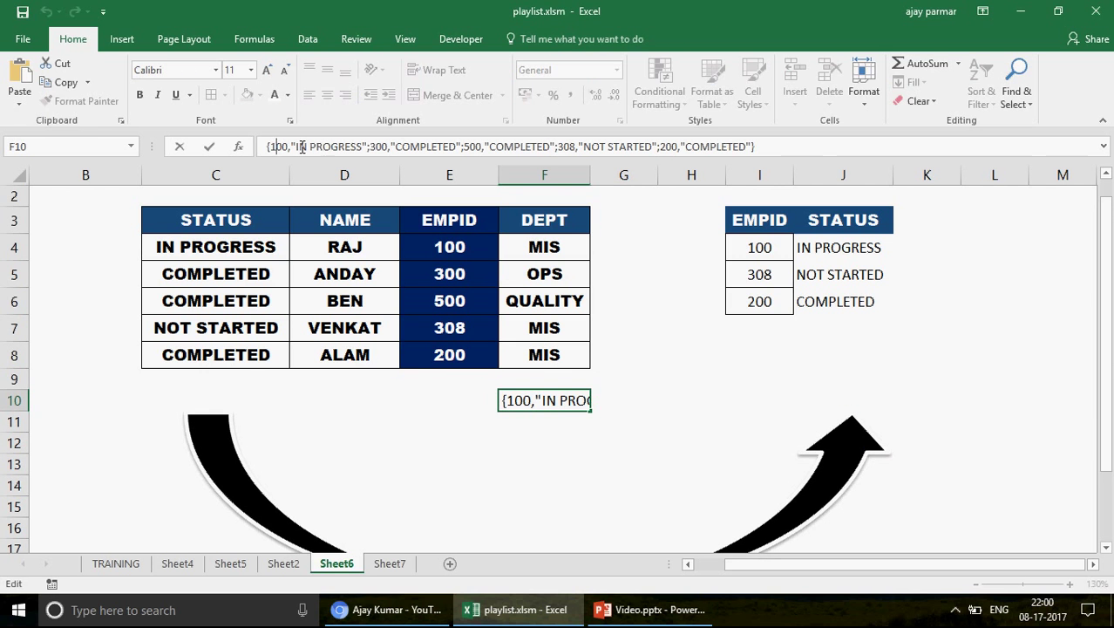
click(332, 146)
click(363, 146)
shift+click(273, 147)
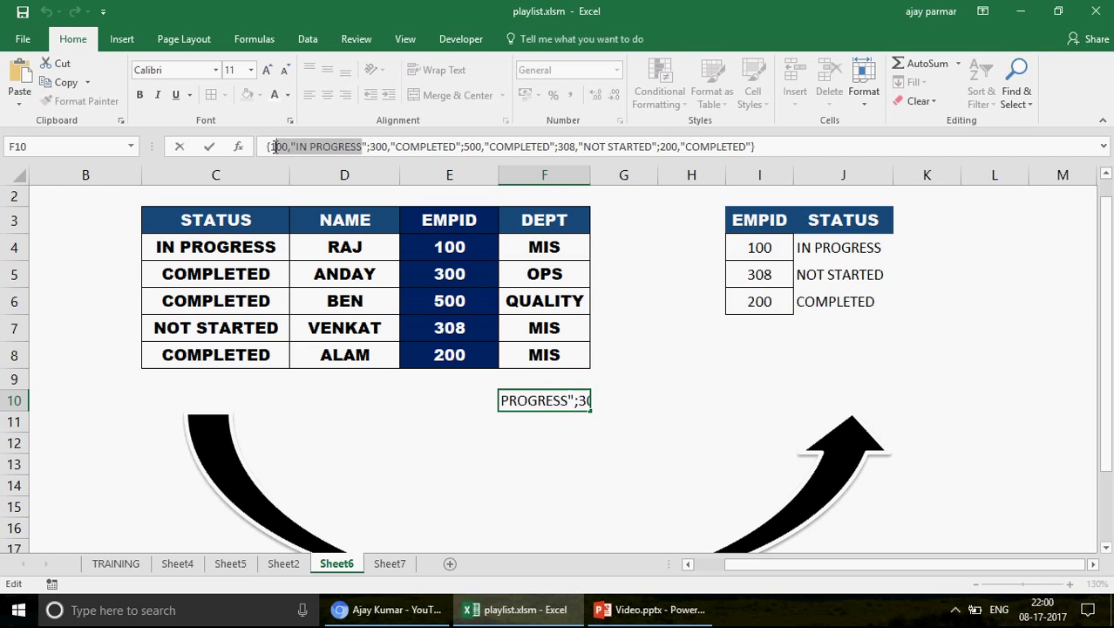
click(370, 146)
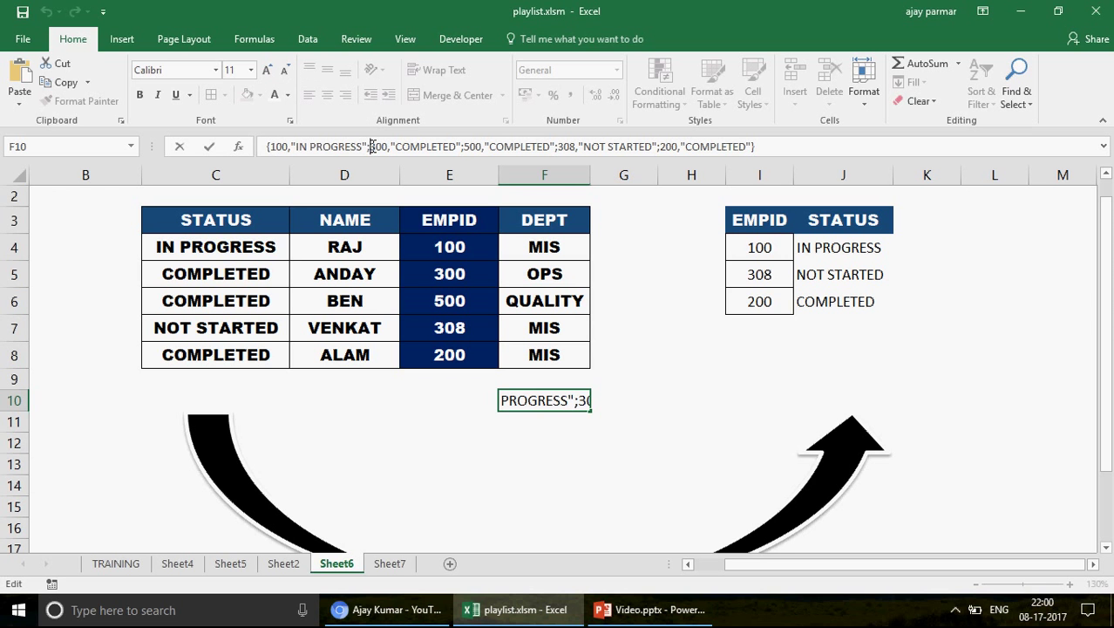
shift+click(459, 146)
click(464, 147)
key(Delete)
text(5)
shift+click(550, 147)
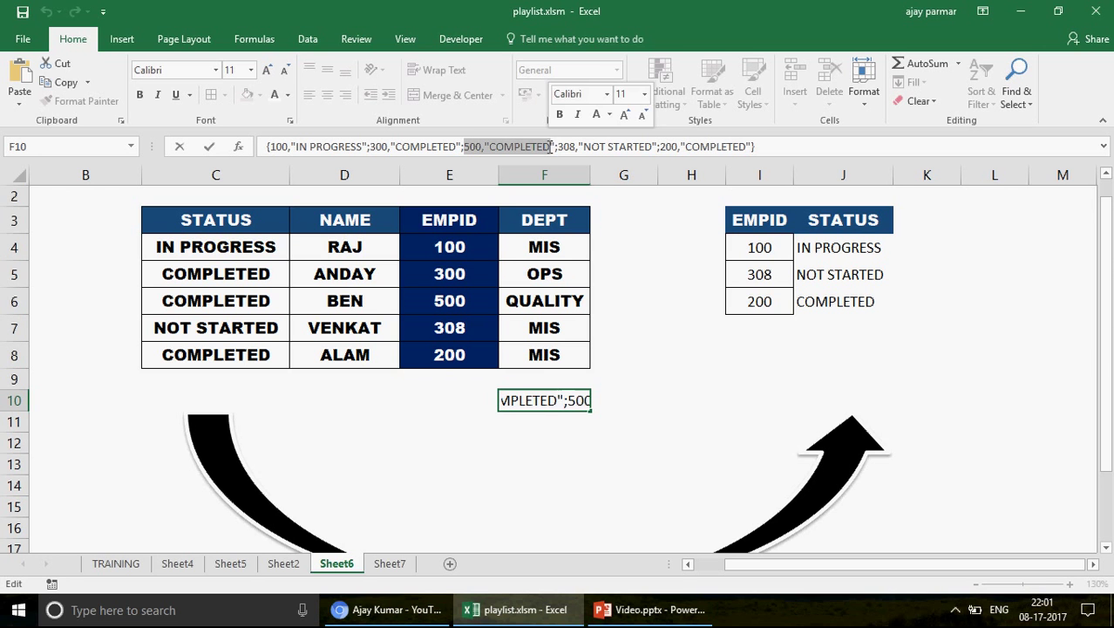
Examine the lookup value I4 in J4's formula and trace it to the first row group of the array text in F10
click(816, 248)
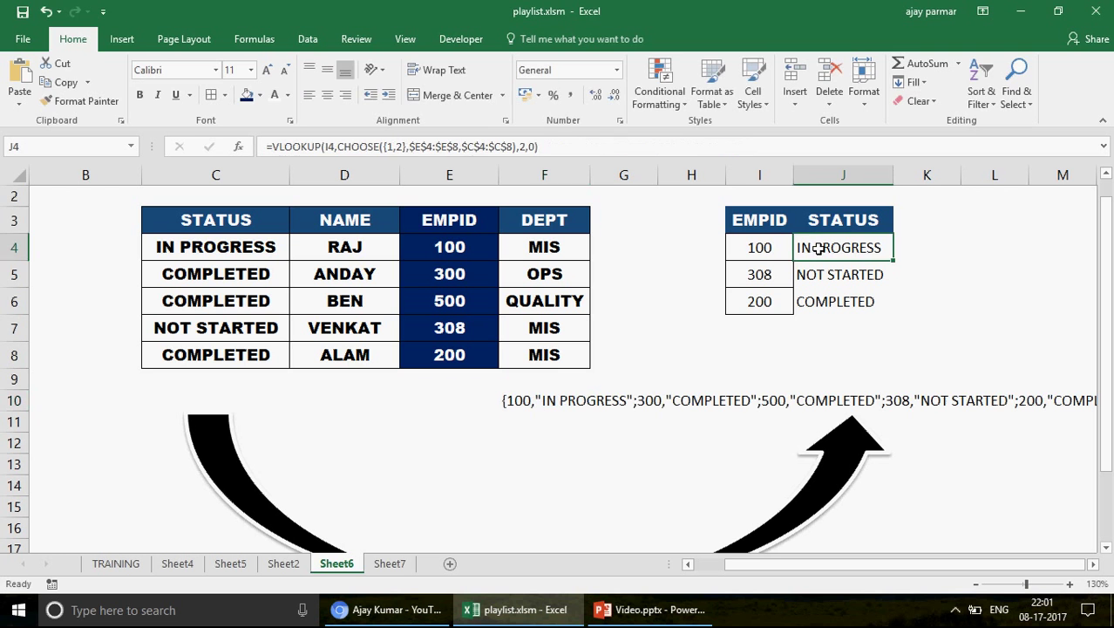
double_click(329, 147)
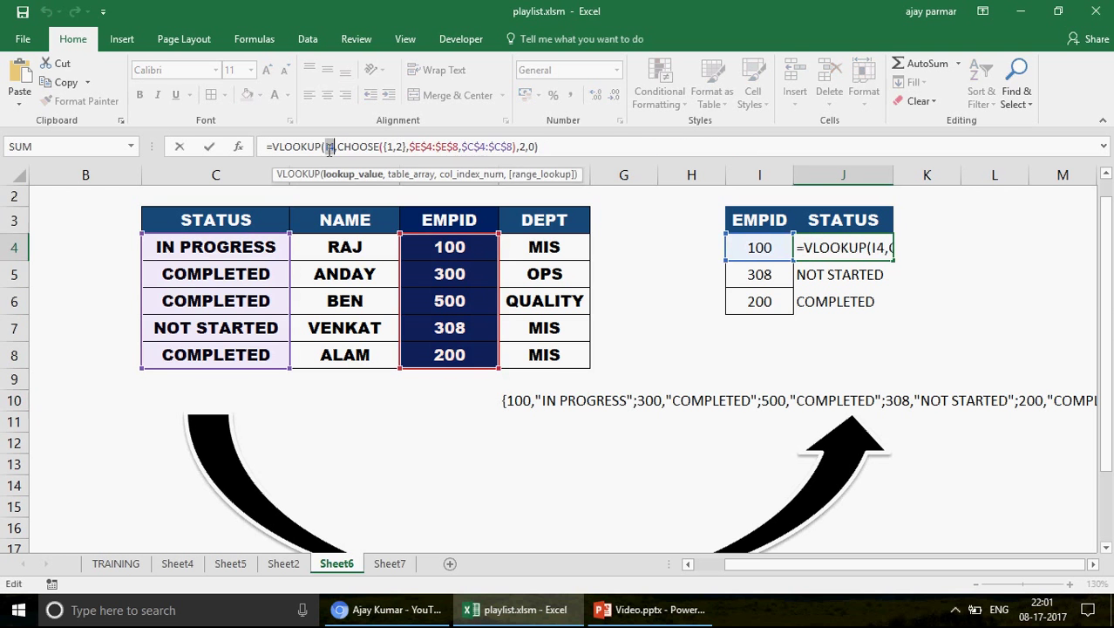
click(508, 400)
key(Escape)
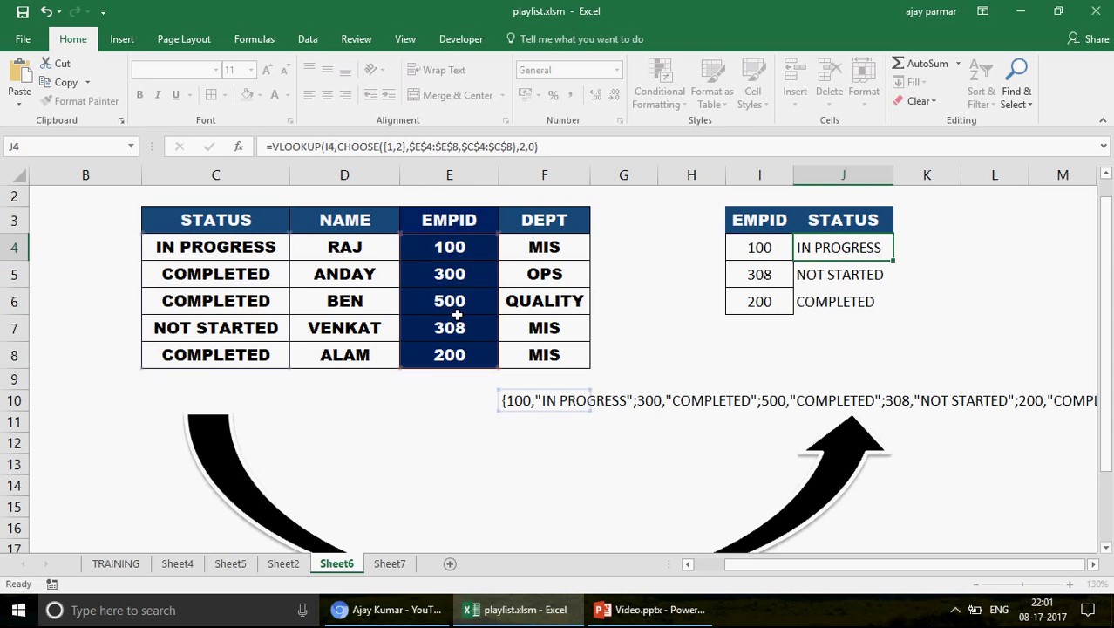
click(521, 402)
double_click(281, 145)
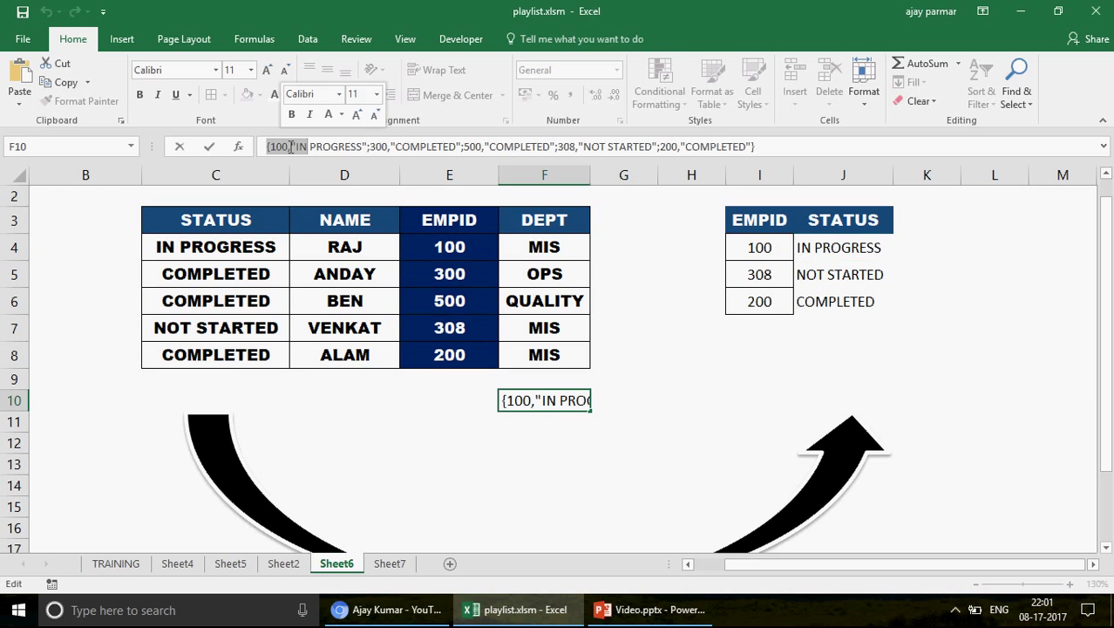
click(285, 148)
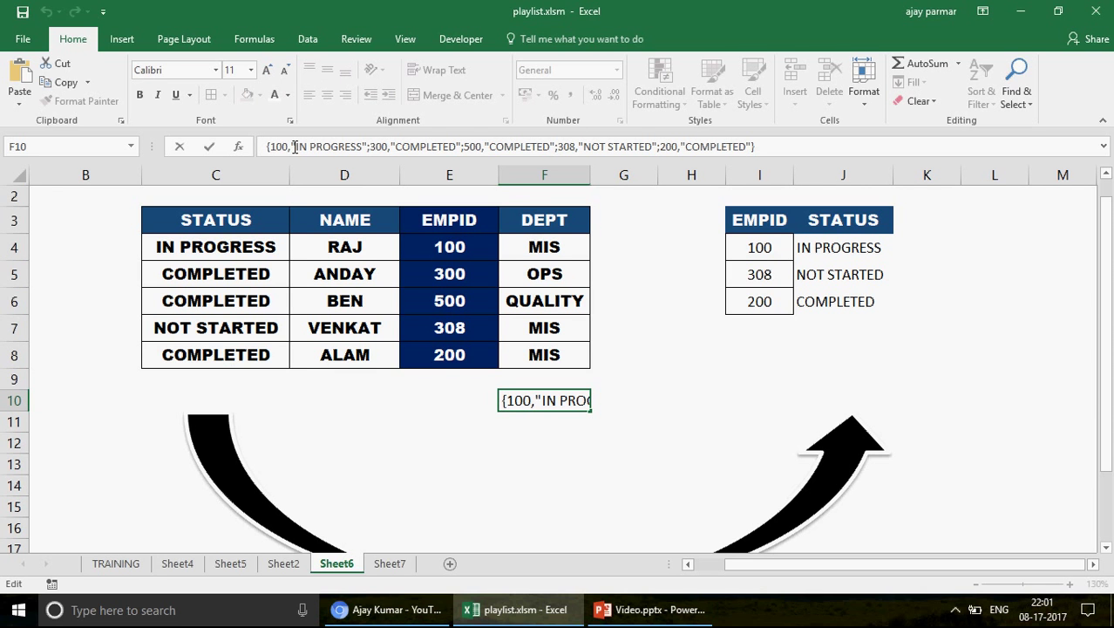
click(293, 147)
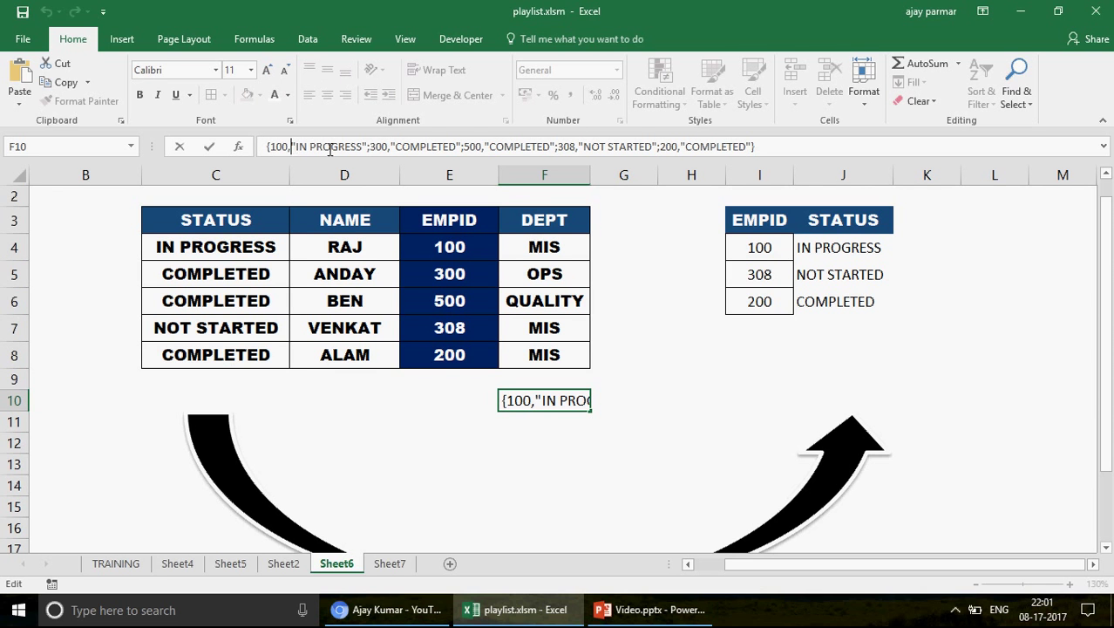
shift+click(363, 147)
Change the CHOOSE index array in J4's VLOOKUP formula to {2,1}
click(823, 247)
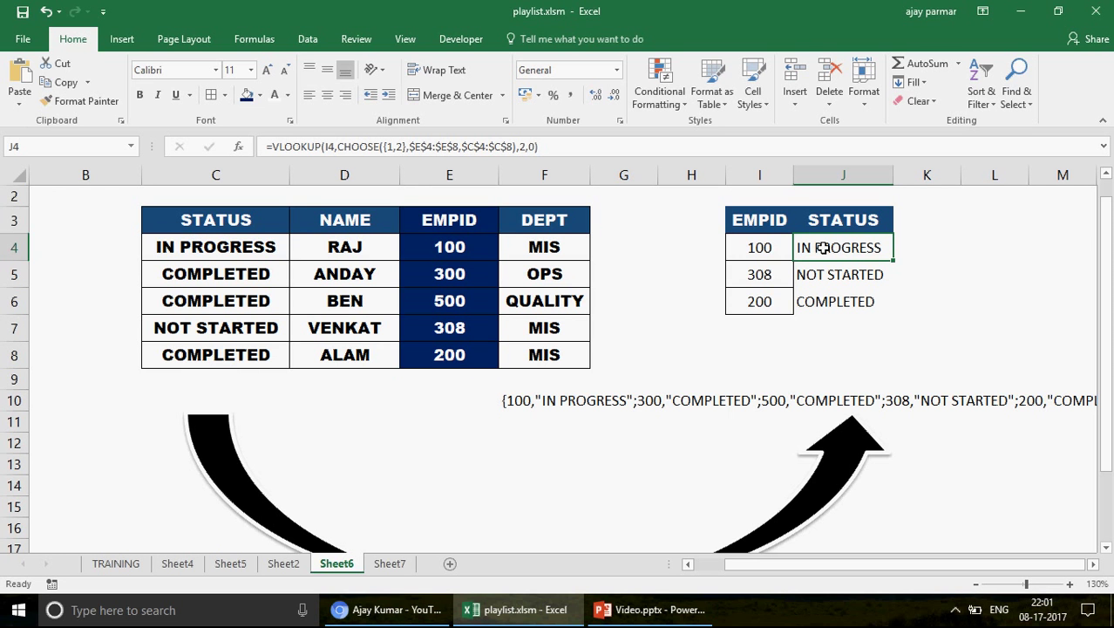
click(394, 148)
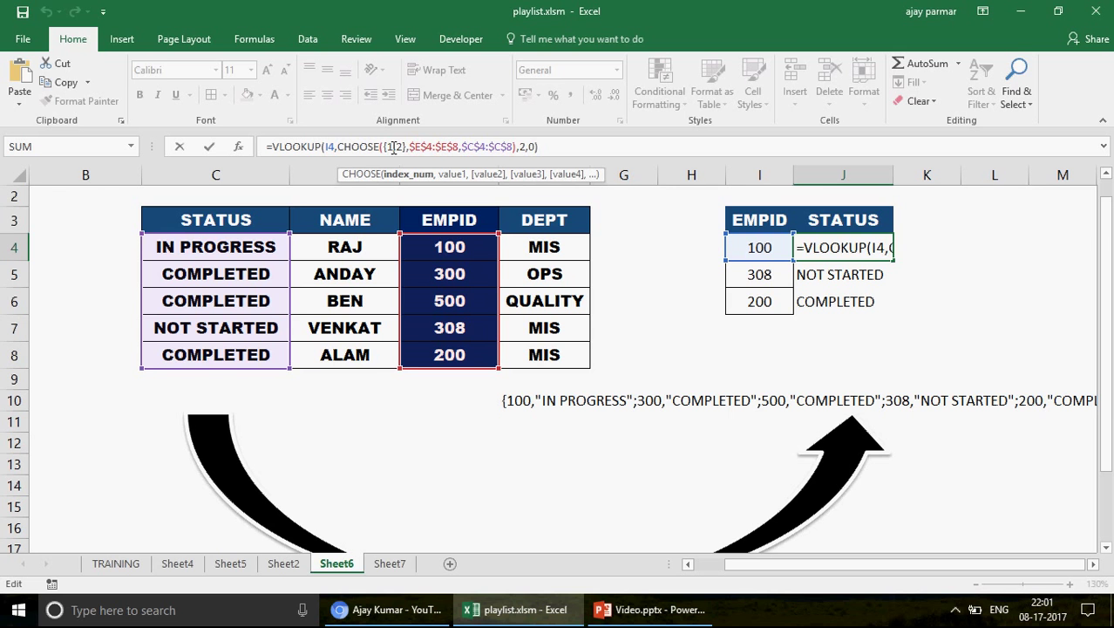
key(BackSpace)
text(2)
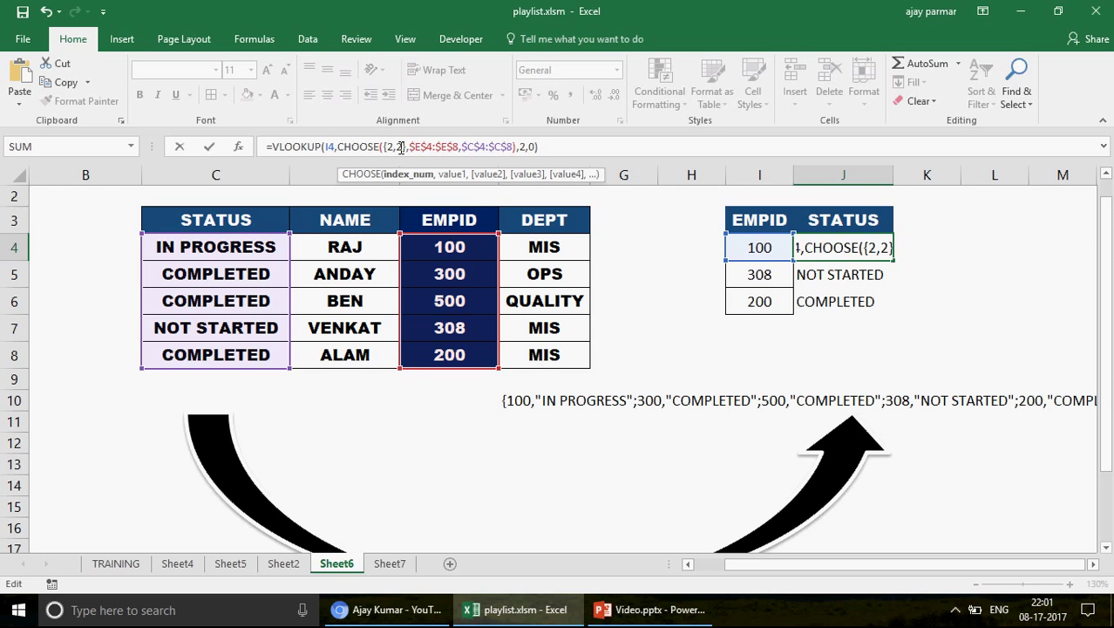
click(401, 146)
key(BackSpace)
text(1)
key(Return)
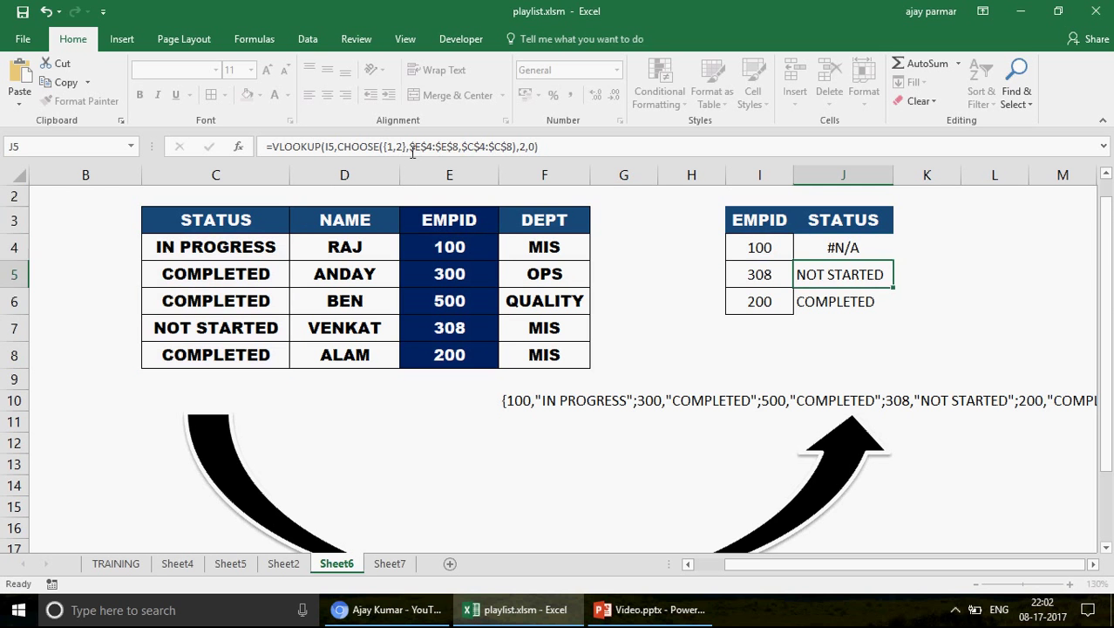
Copy the expression CHOOSE({2,1},$E$4:$E$8,$C$4:$C$8) from J4's formula and leave the cell without editing it
key(Return)
key(Up)
key(Up)
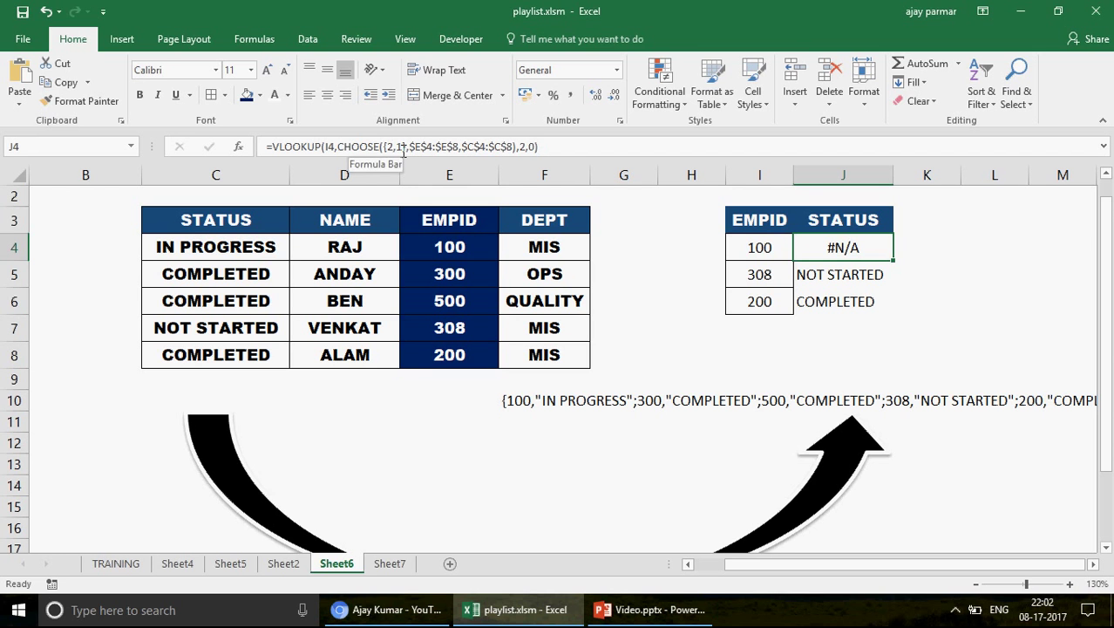
click(339, 147)
click(516, 146)
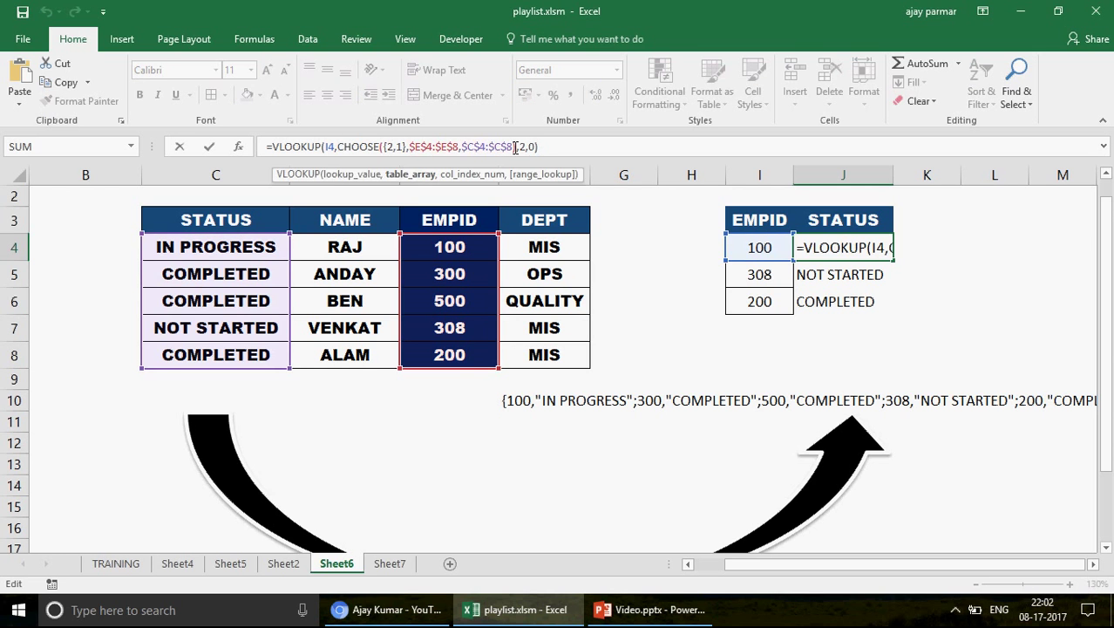
shift+click(515, 146)
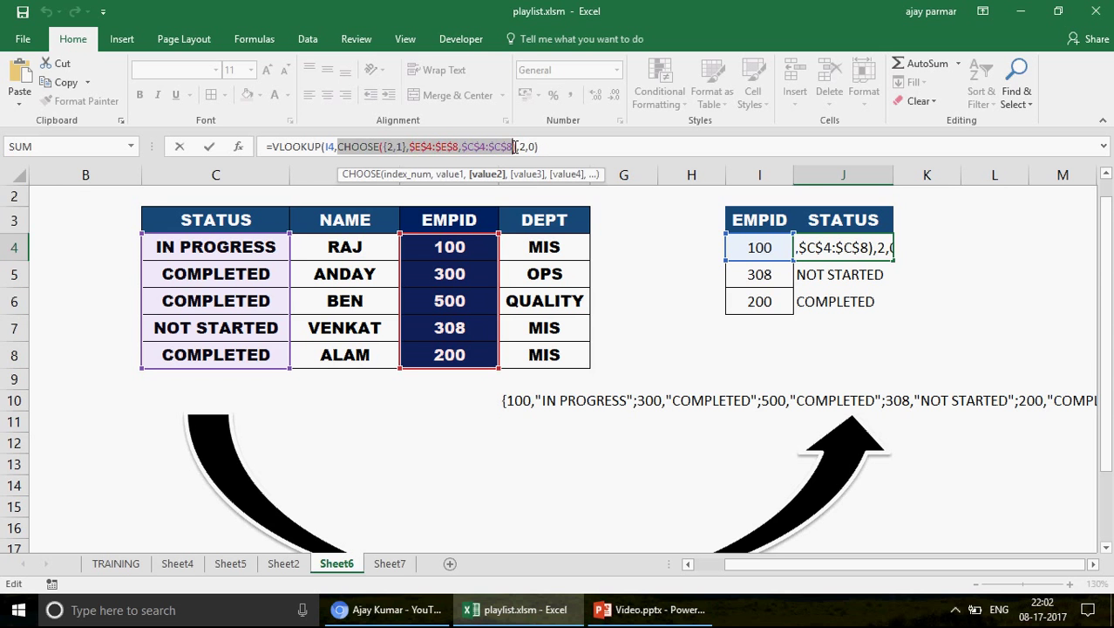
key(shift+Right)
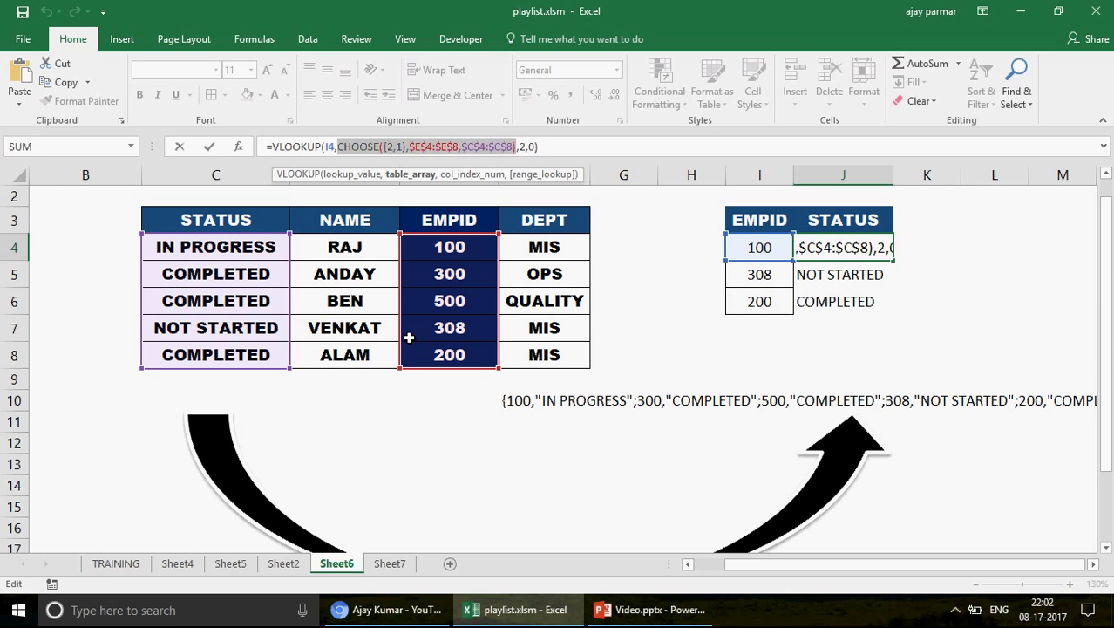
click(316, 437)
key(Escape)
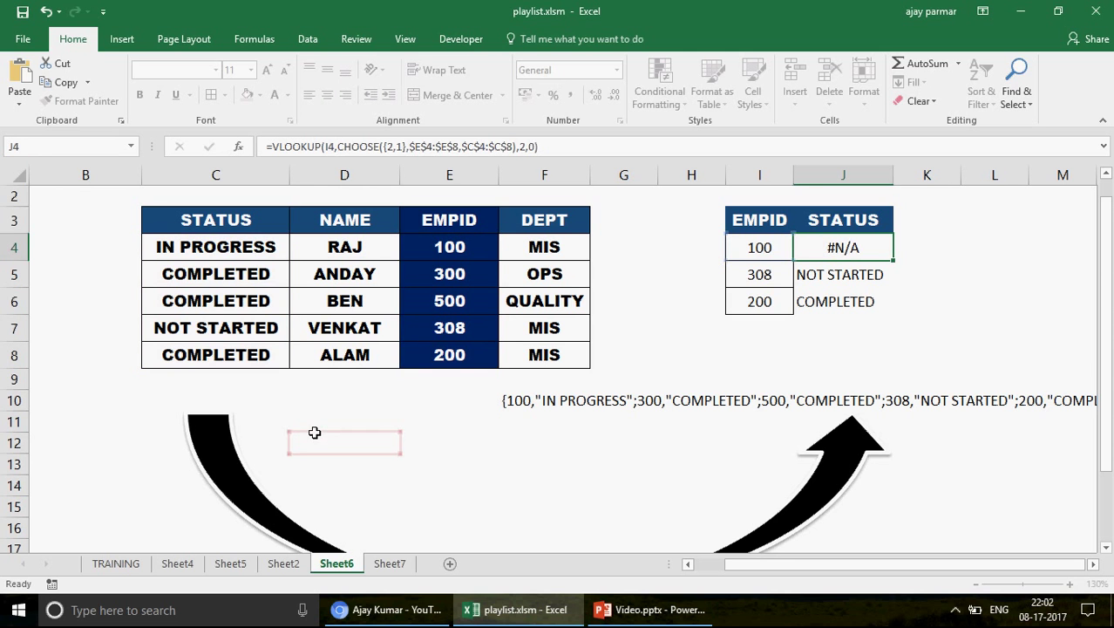
Enter =CHOOSE({2,1},$E$4:$E$8,$C$4:$C$8) in D12 as an array formula
click(315, 440)
text(=)
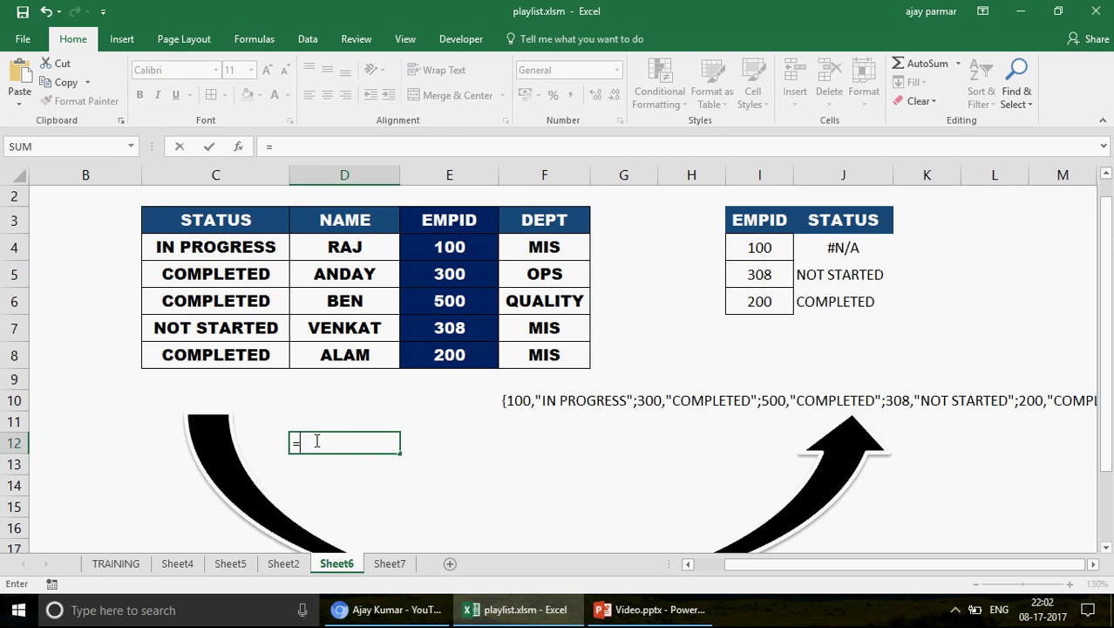
key(ctrl+v)
key(ctrl+Return)
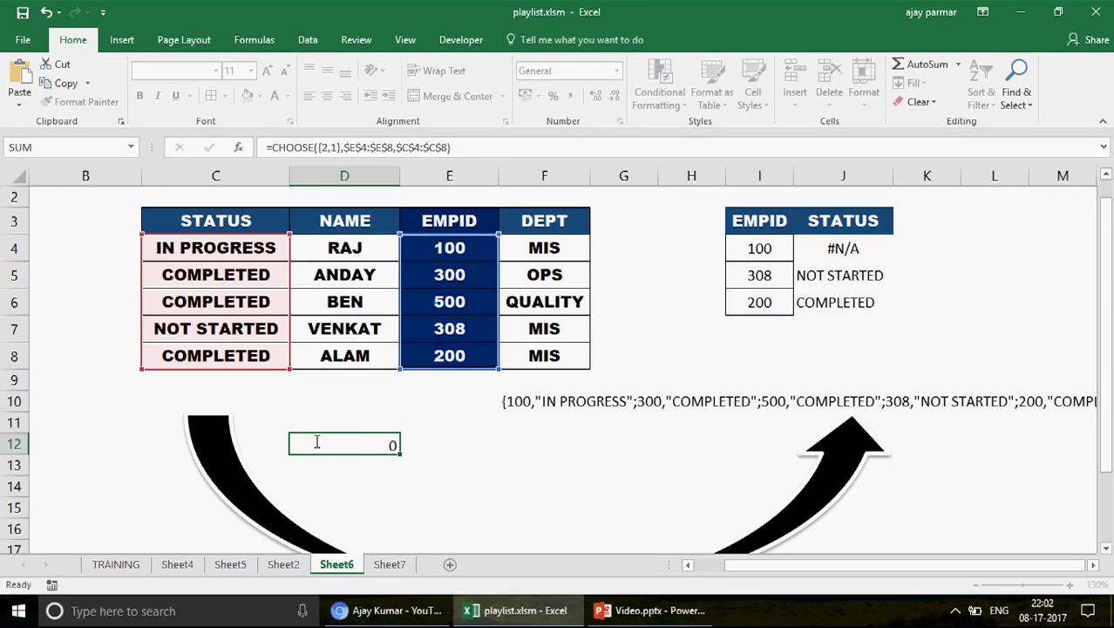
key(ctrl+shift+Return)
Evaluate the CHOOSE expression in D12 and remove its equal sign, so the cell holds the array as plain text
click(273, 147)
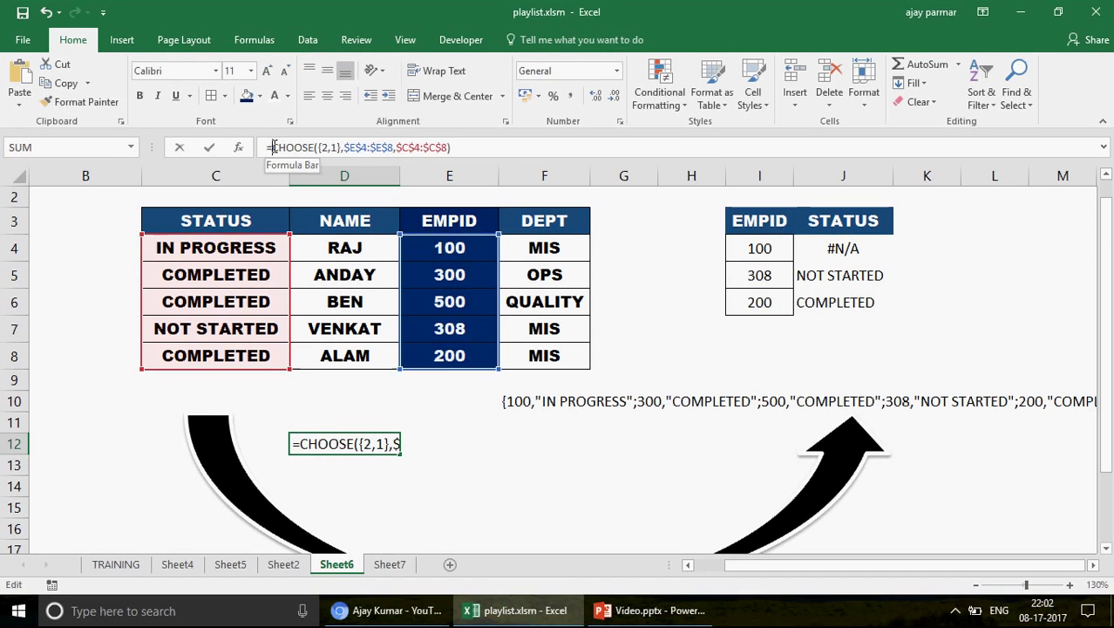
key(F9)
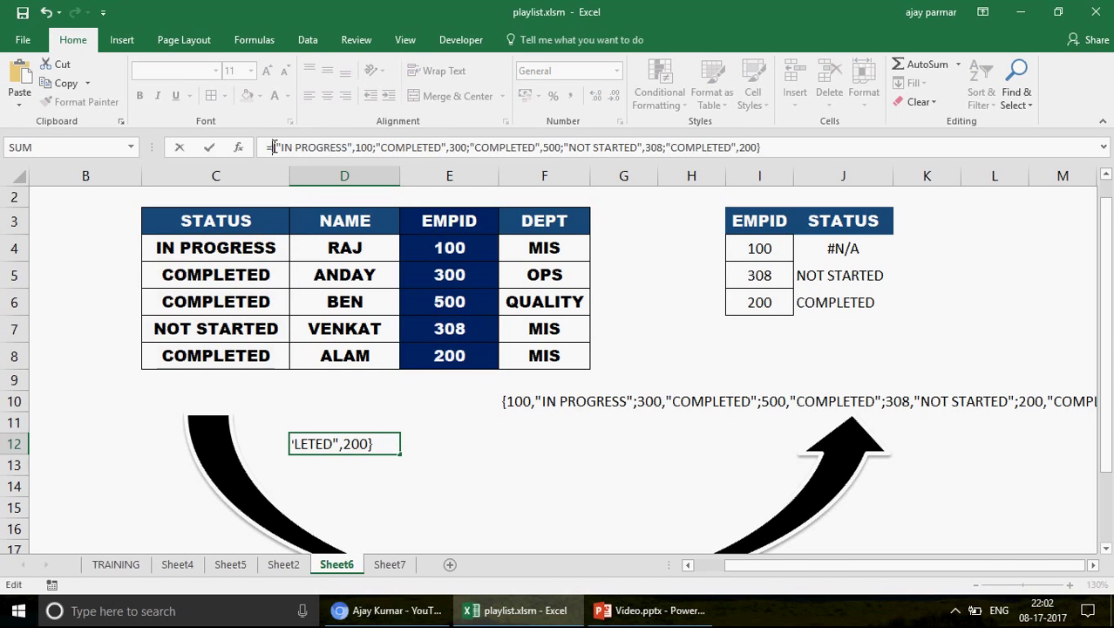
key(Return)
key(Up)
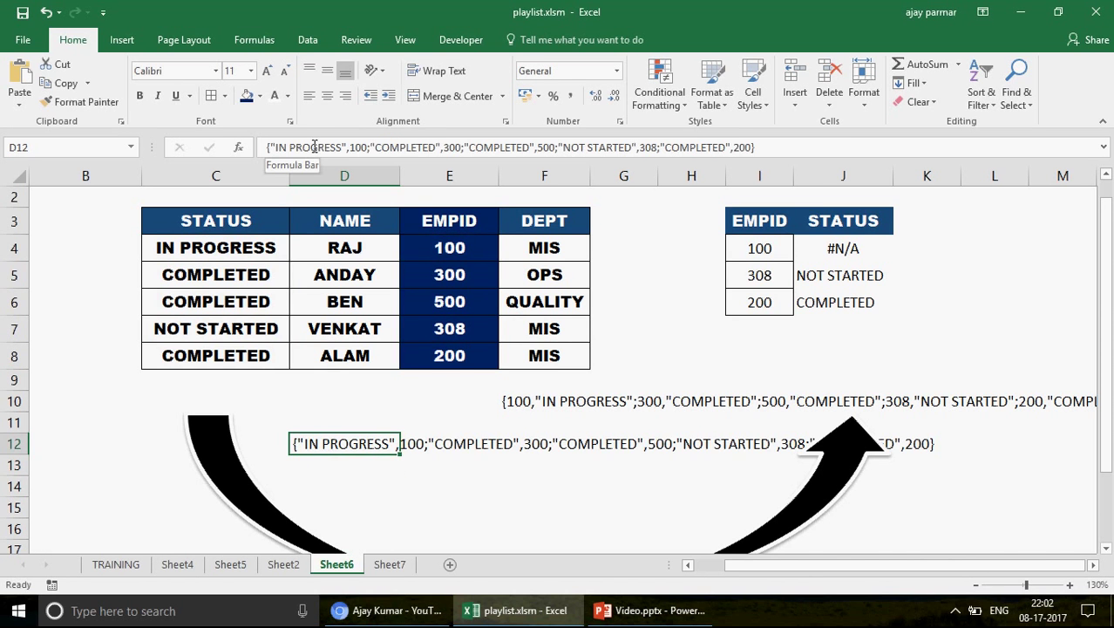
Examine the column order of the array text in D12 against the lookup value in I4 and the EMPID and DEPT columns
click(357, 147)
drag(290, 147, 584, 147)
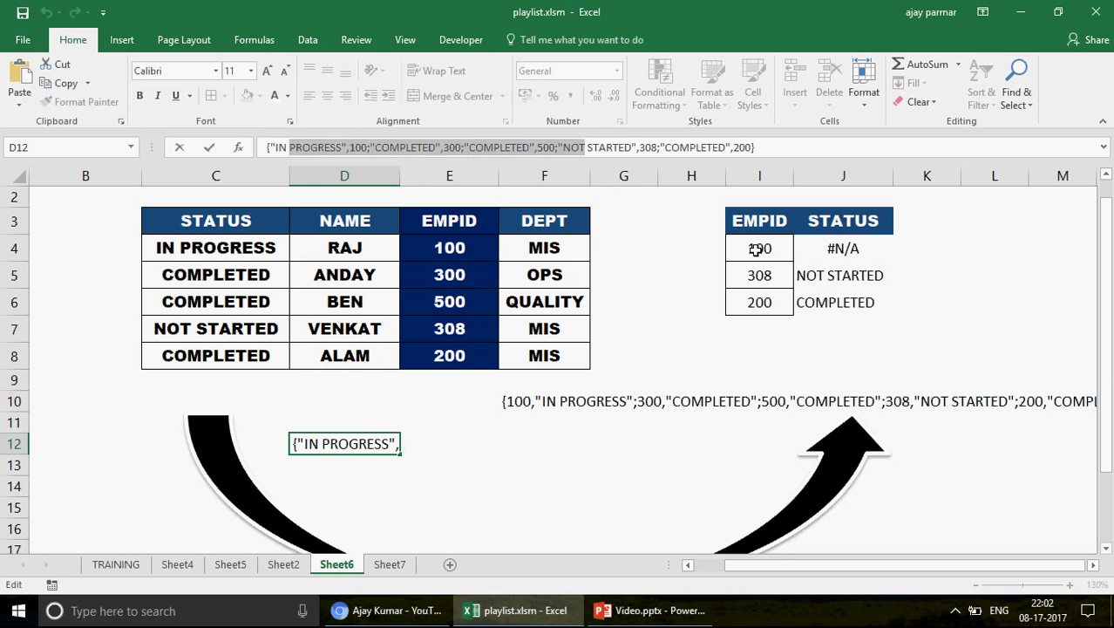
click(755, 248)
click(389, 447)
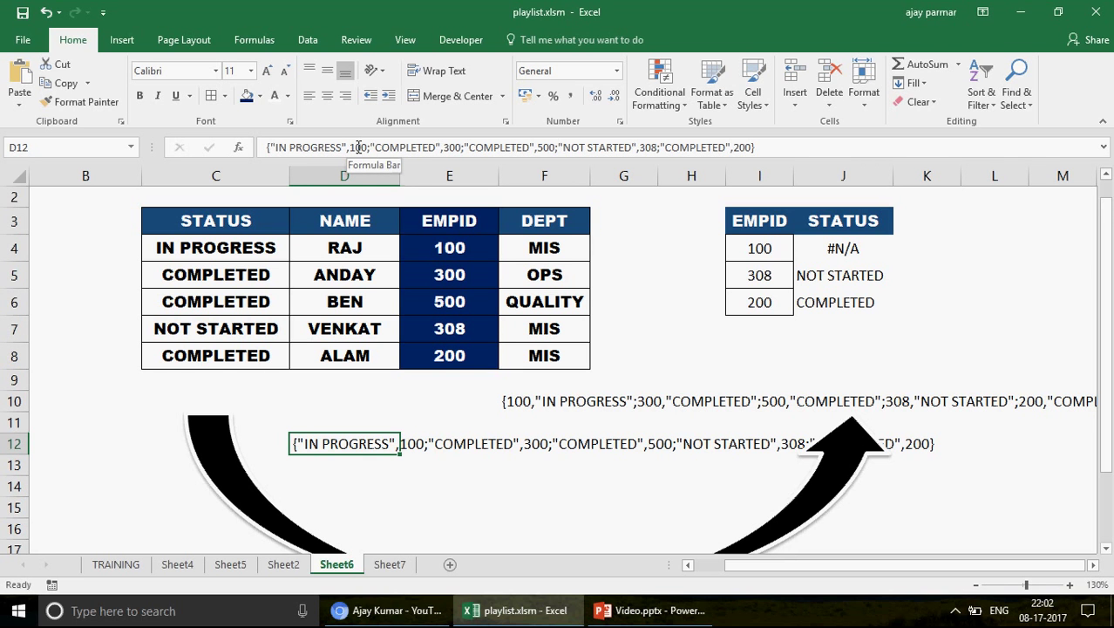
click(447, 224)
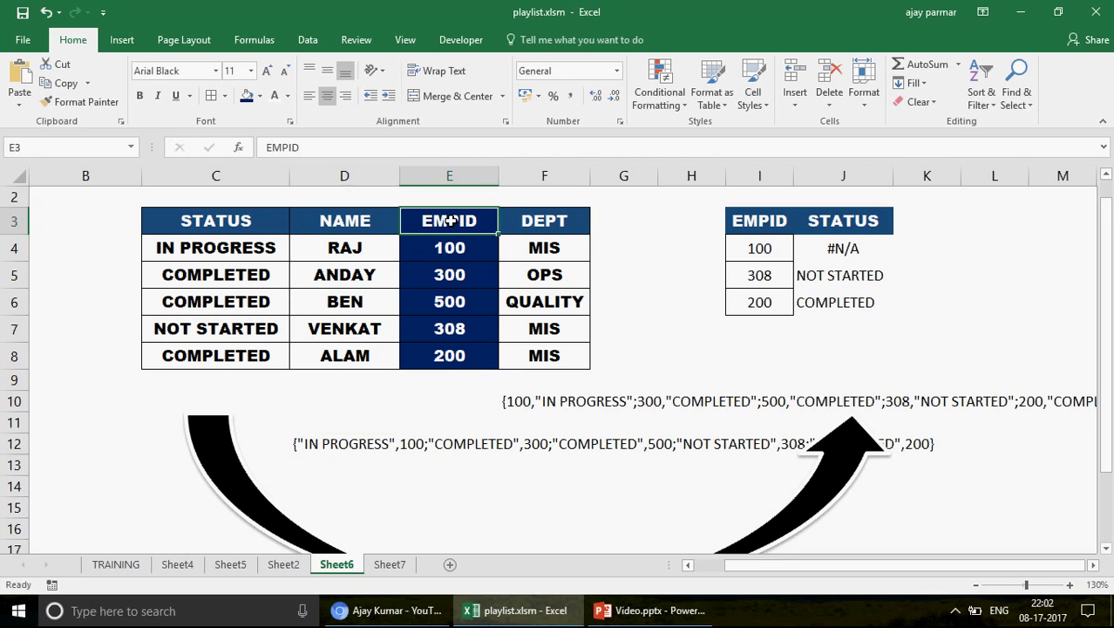
drag(450, 222, 461, 352)
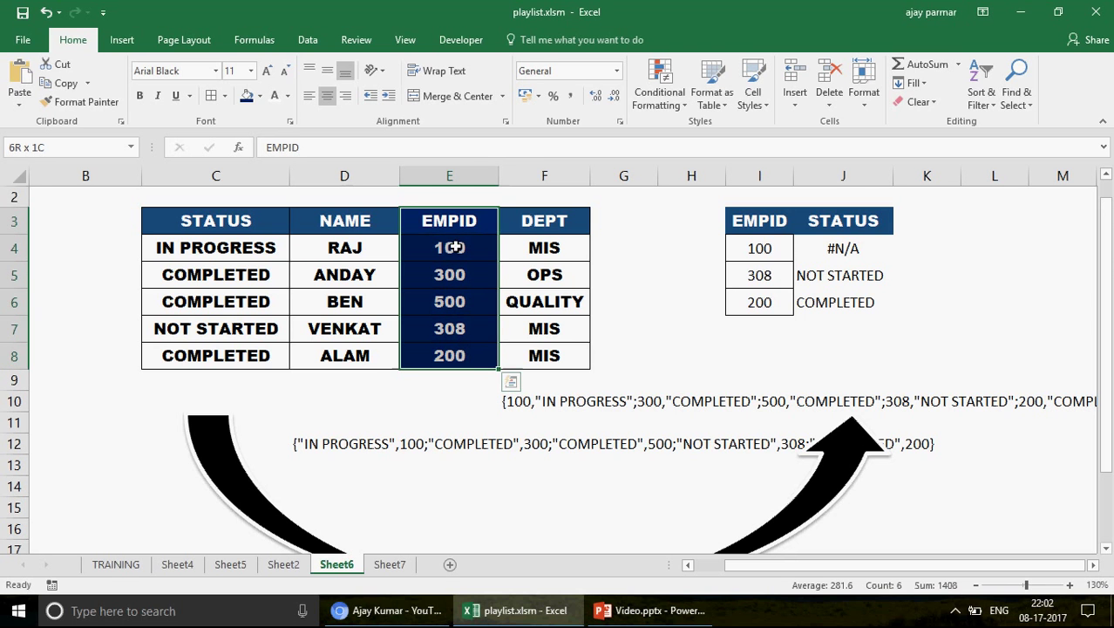
shift+click(571, 348)
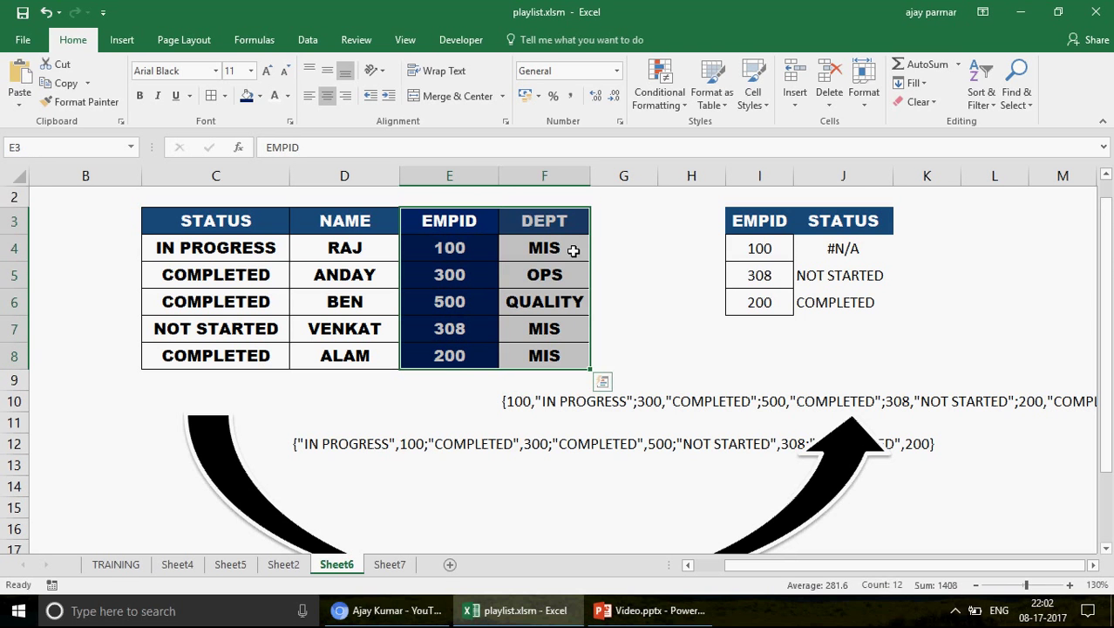
click(325, 446)
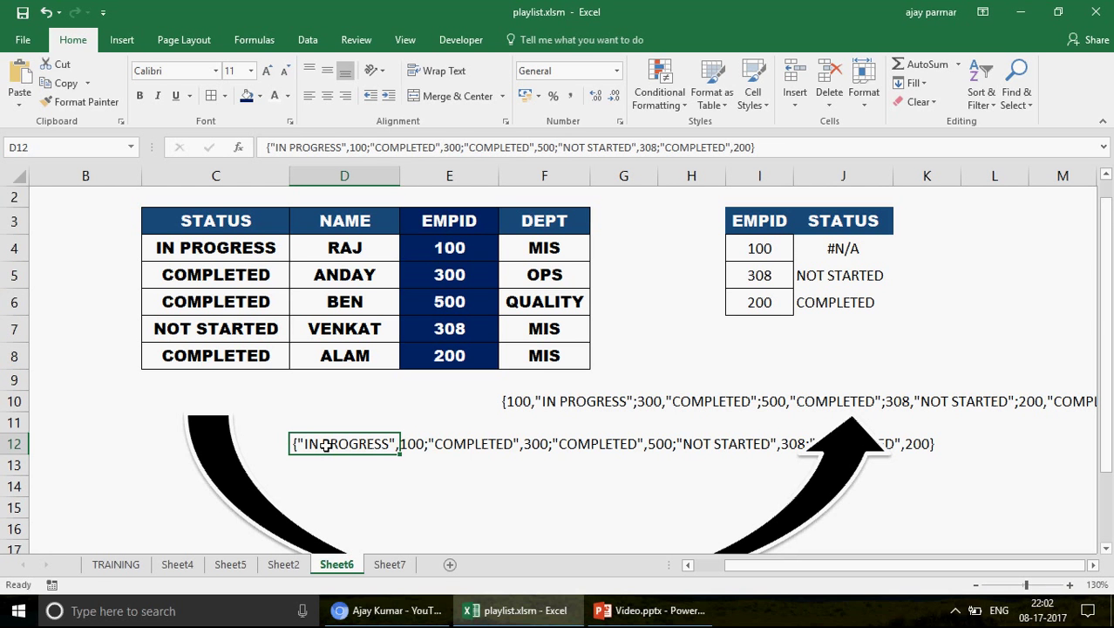
Set the lookup value in I4 to IN PROGRESS and autofit the width of column I
click(749, 254)
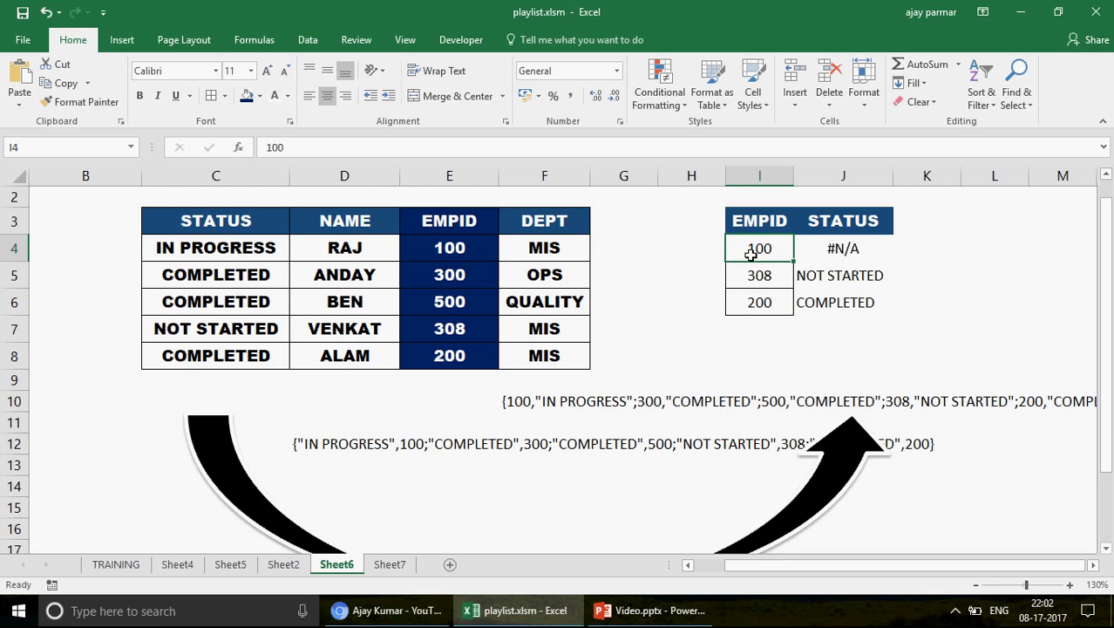
text(IN)
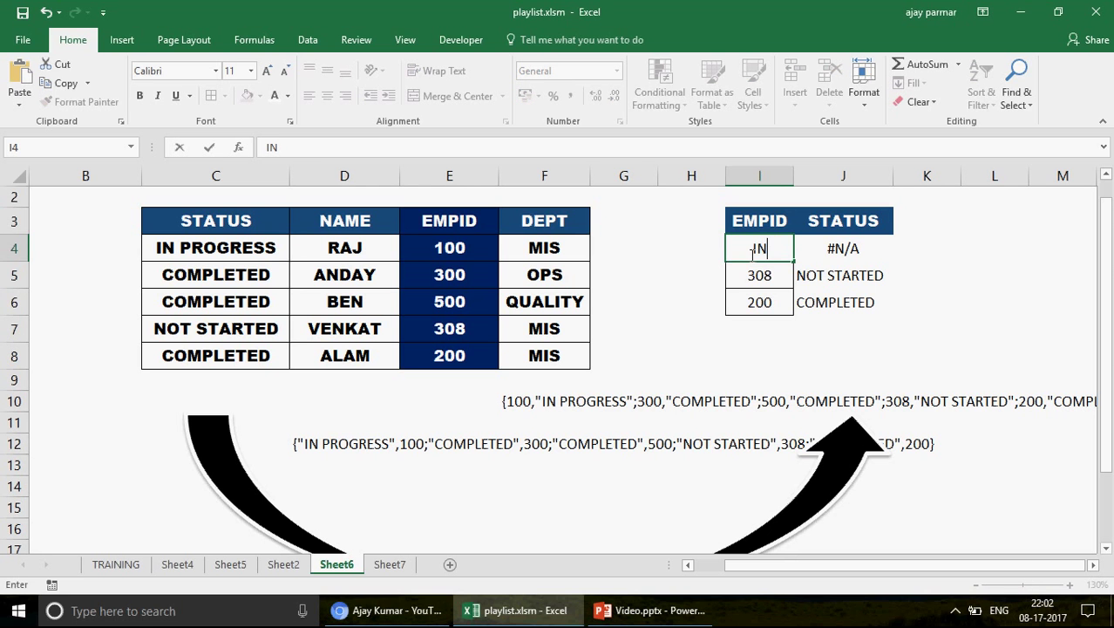
text( PROGRESS)
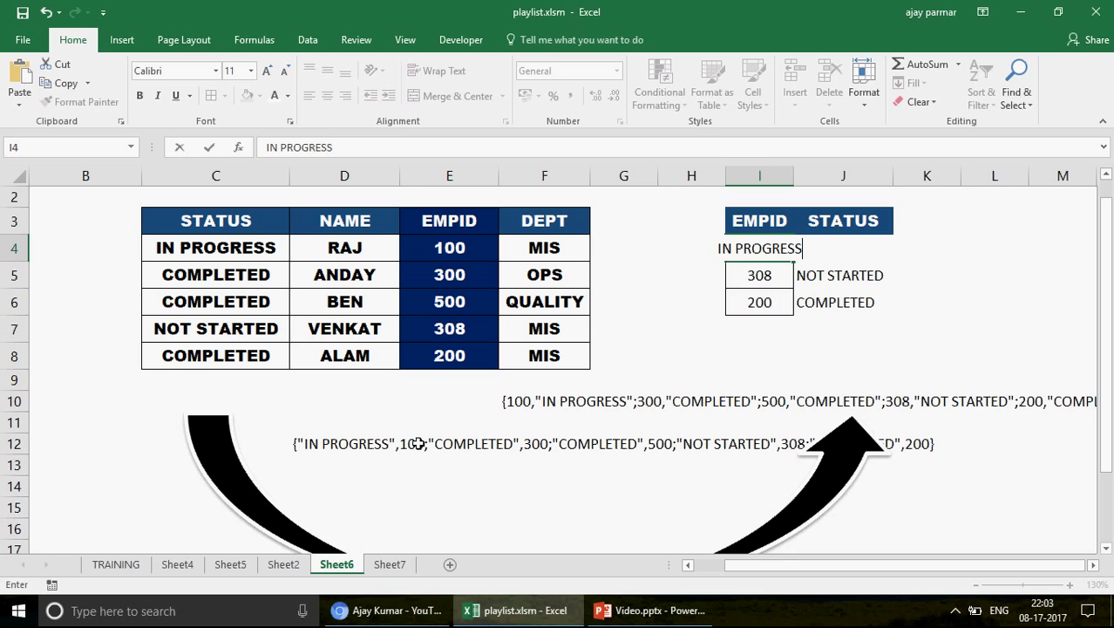
key(Return)
key(Up)
key(Right)
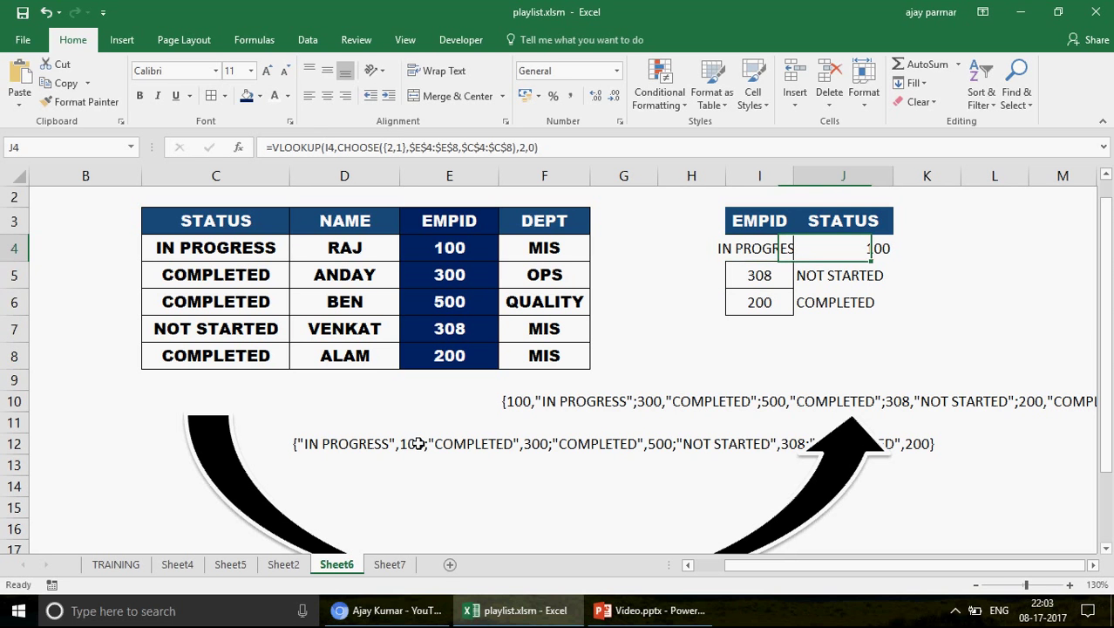
double_click(794, 171)
click(767, 248)
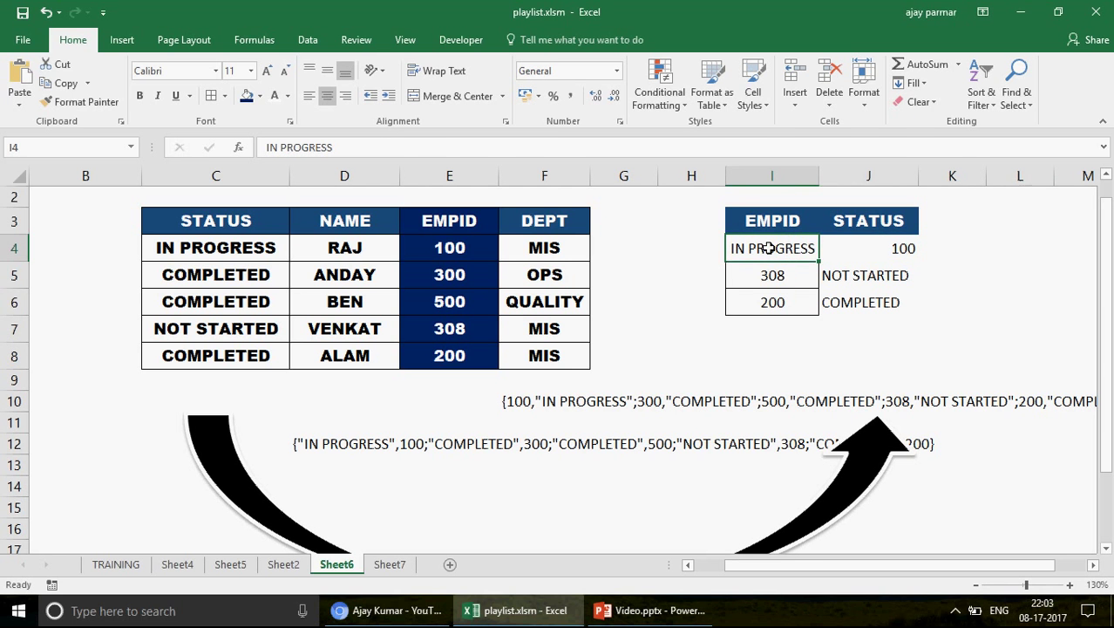
Undo the recent edits back to J4's {1,2} formula, and redo those up to the plain array text in D12
key(ctrl+z)
key(ctrl+z)
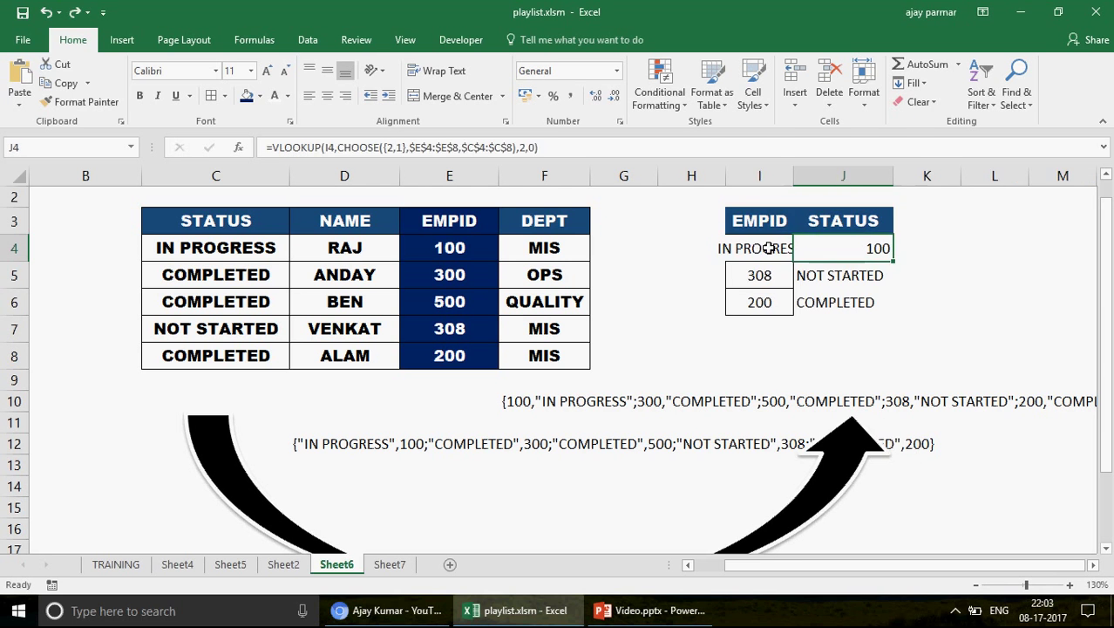
key(ctrl+z)
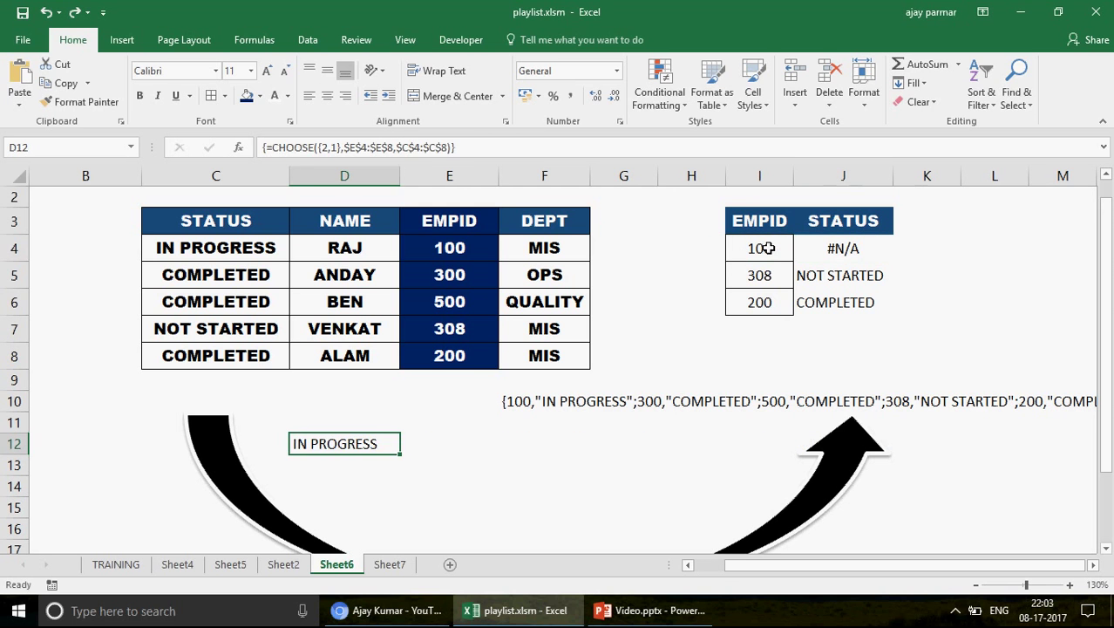
key(ctrl+z)
key(ctrl+z)
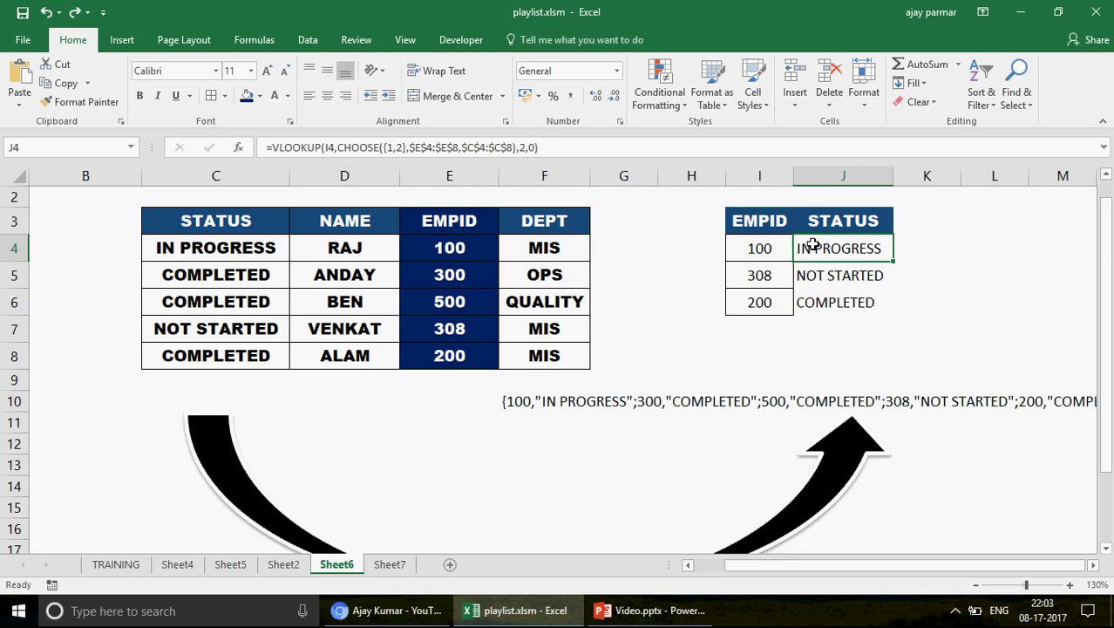
click(813, 245)
key(ctrl+y)
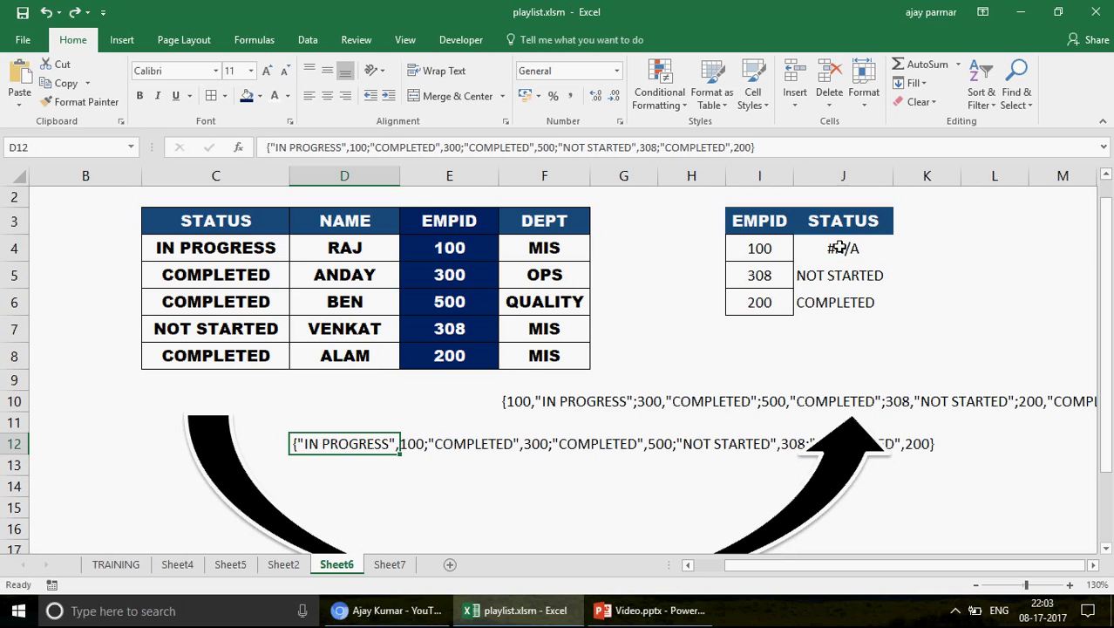
Set the CHOOSE index array in J4's formula to {1,2} and fill the formula down to J6
click(812, 245)
click(389, 147)
key(BackSpace)
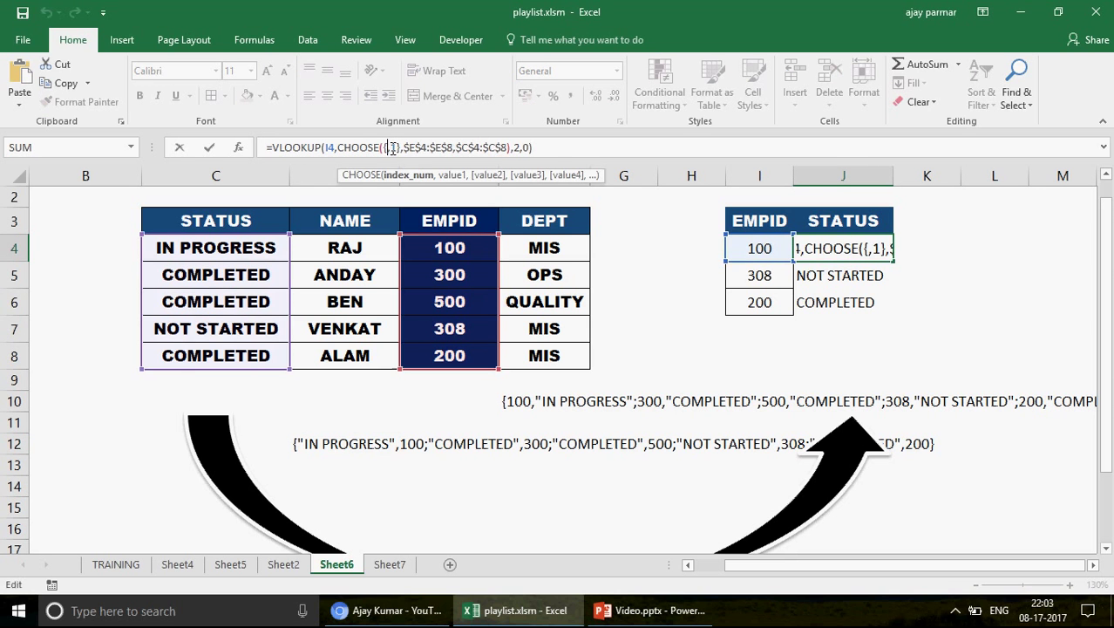
text(1)
key(BackSpace)
text(2)
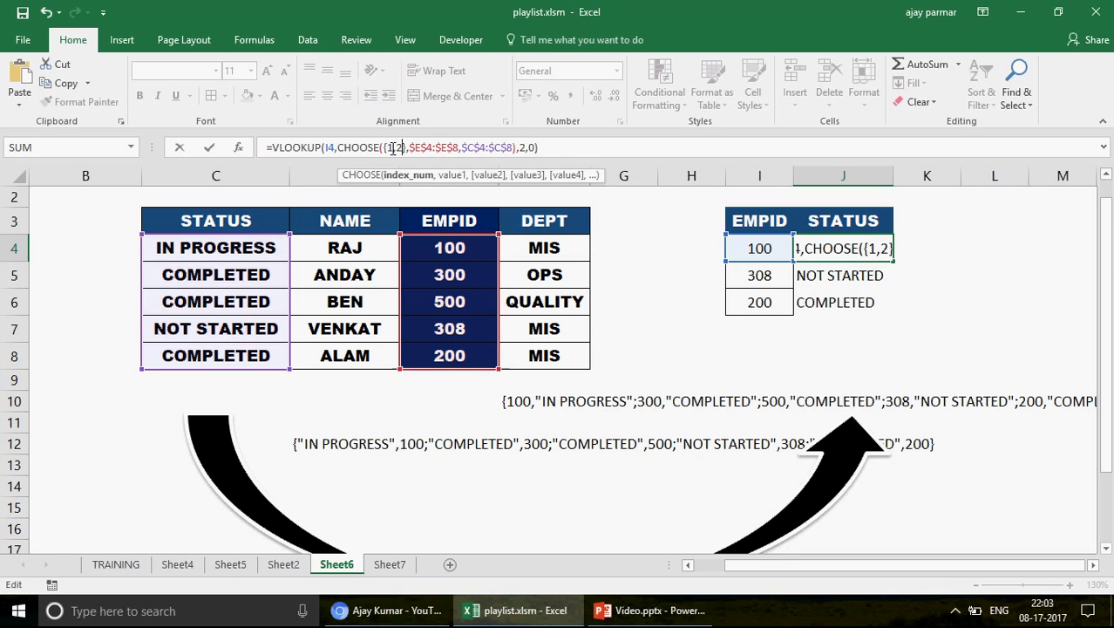
key(ctrl+Return)
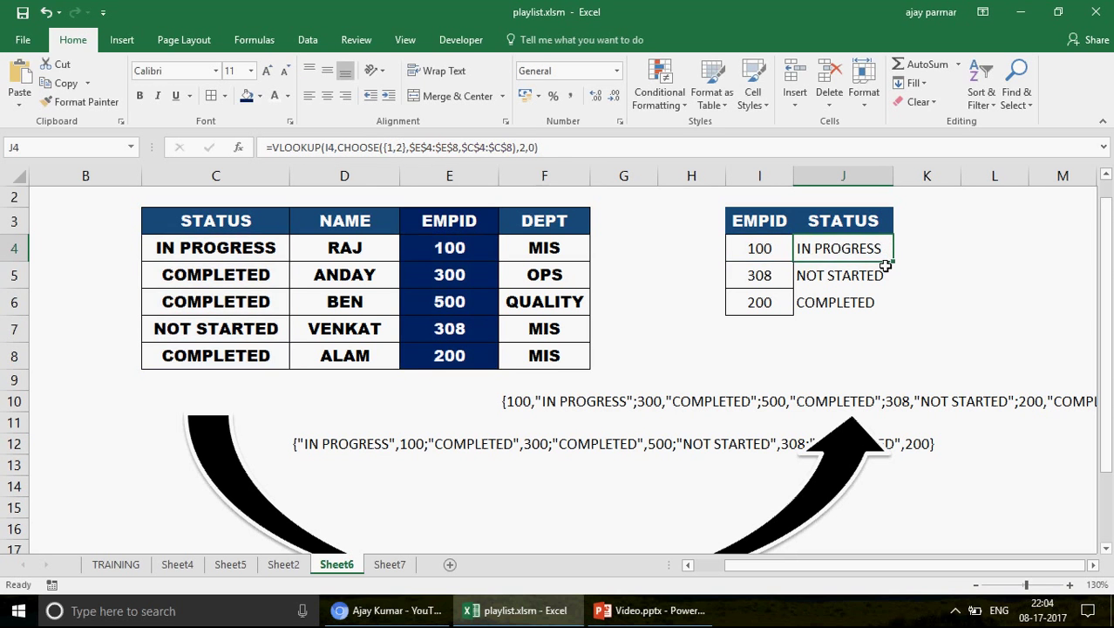
drag(893, 261, 893, 307)
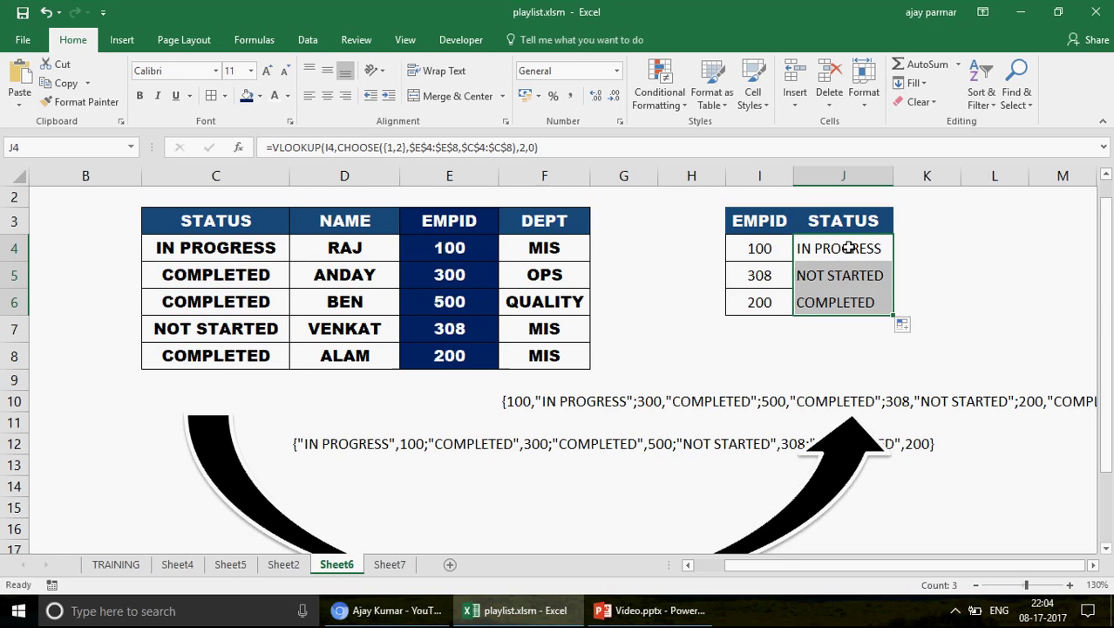
Extend the CHOOSE part of J4's formula to index array {1,2,3} with $D$4:$D$8 as the third value
click(848, 248)
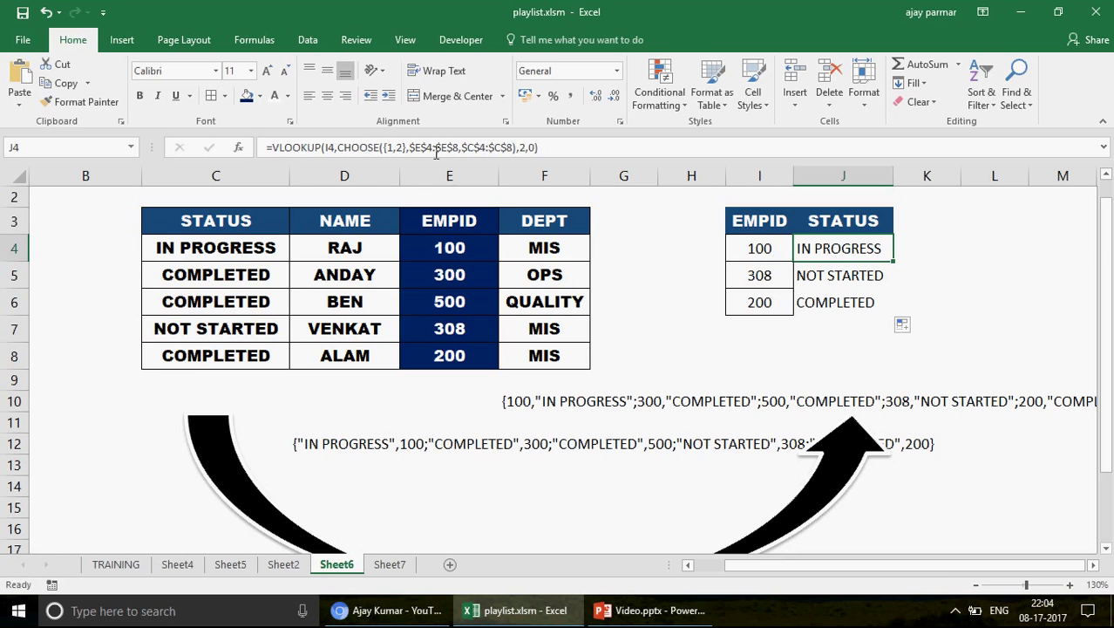
click(402, 147)
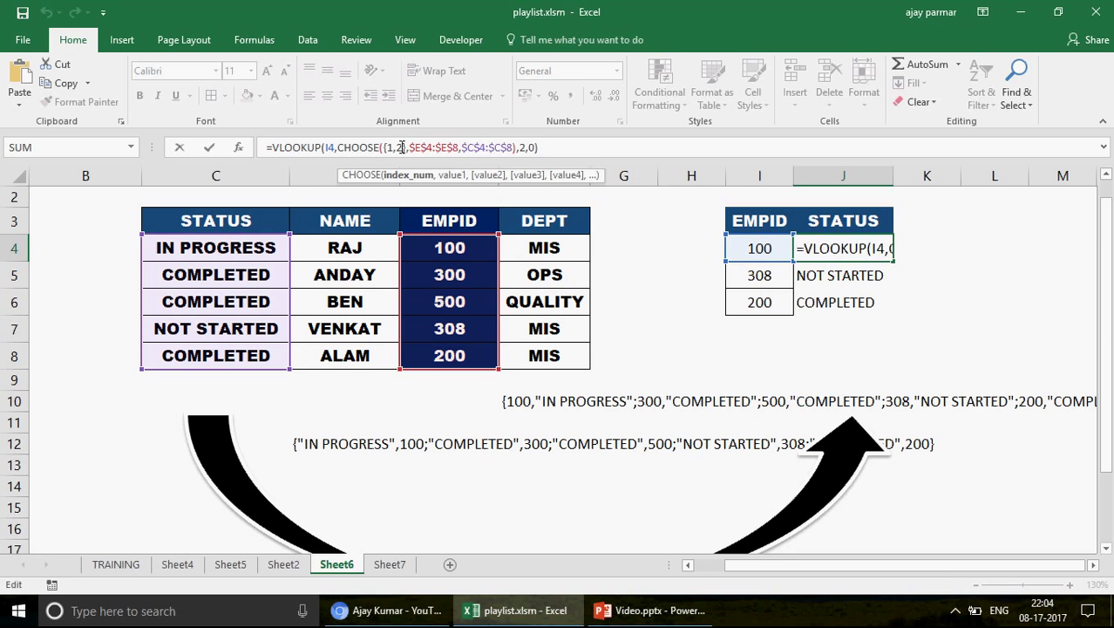
text(,3)
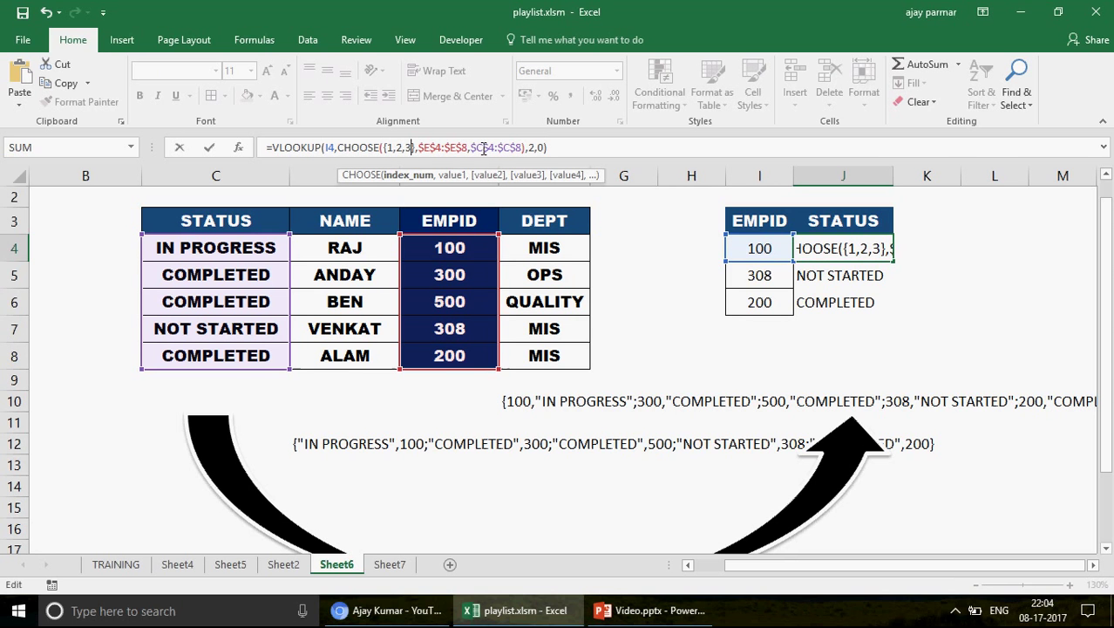
click(524, 147)
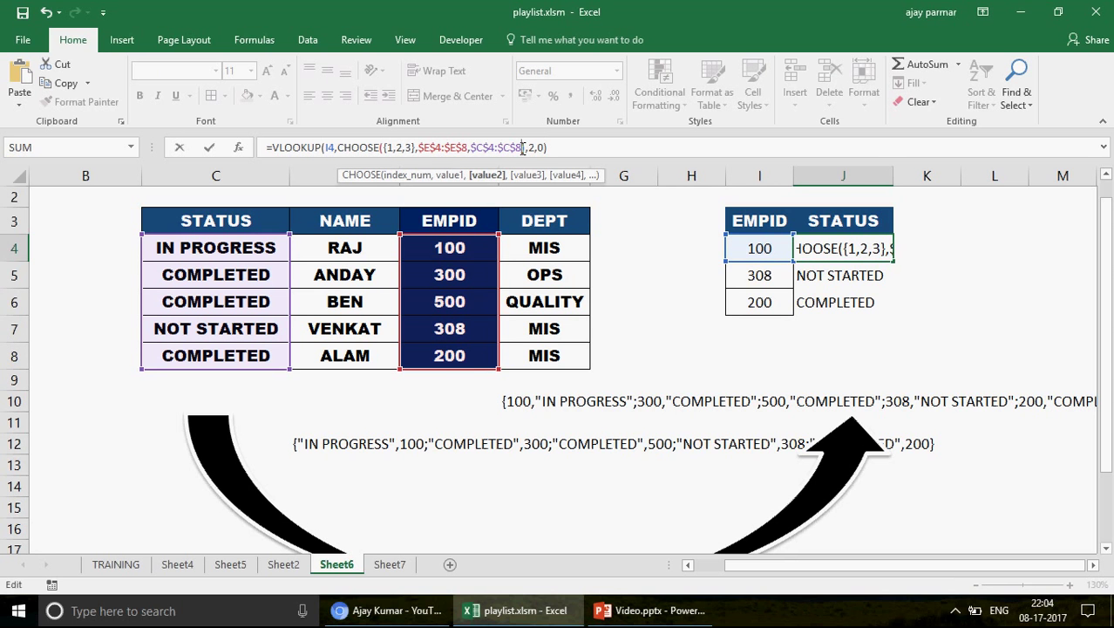
text(,)
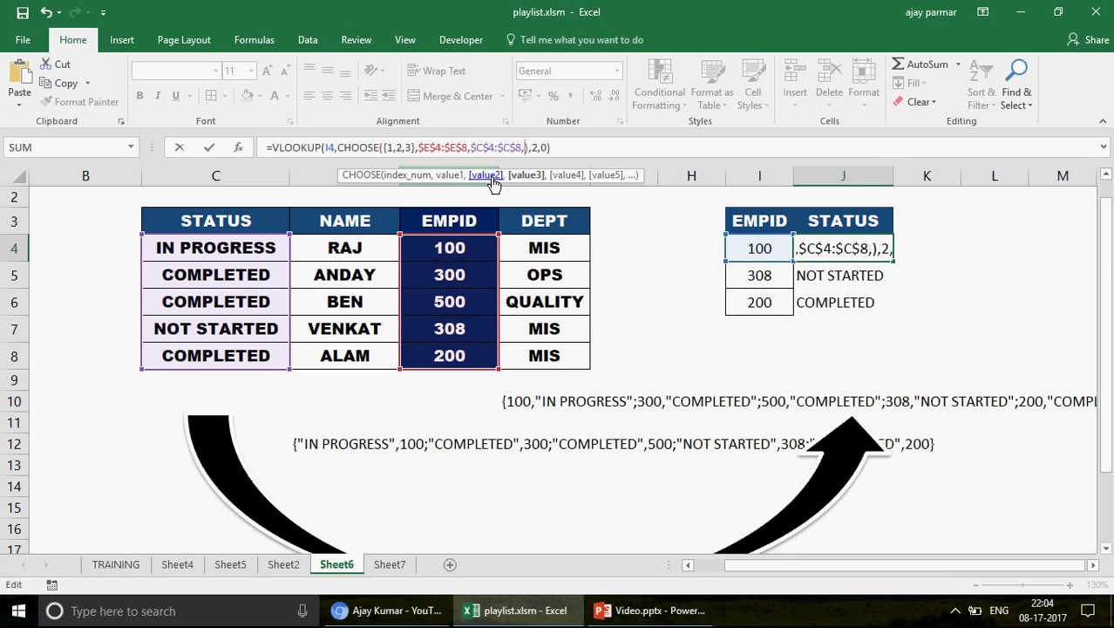
click(341, 241)
drag(347, 352, 347, 352)
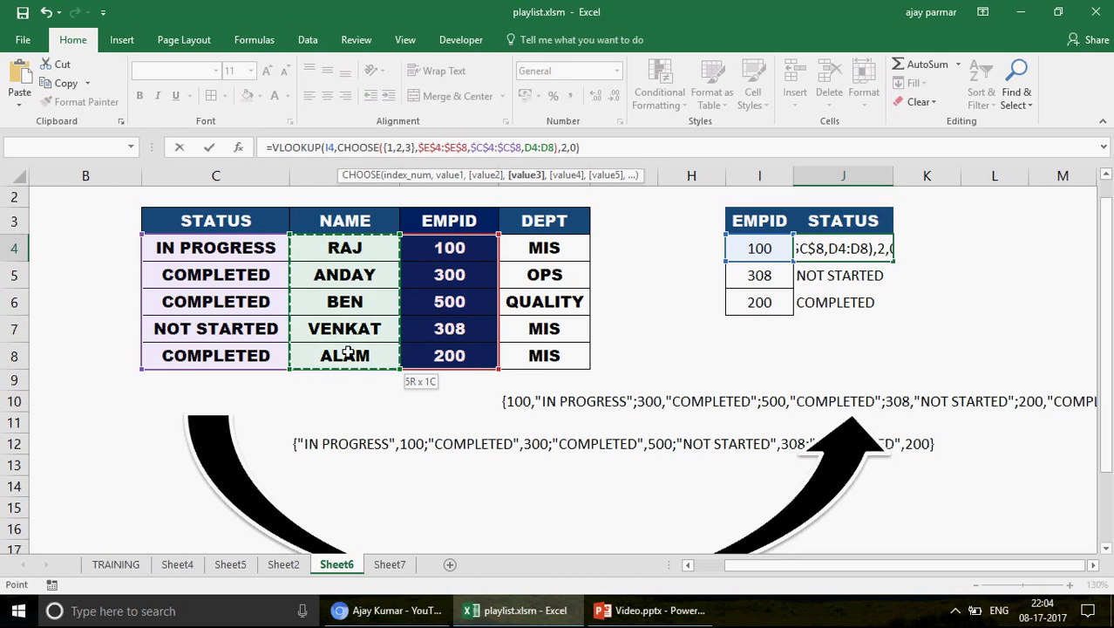
key(F4)
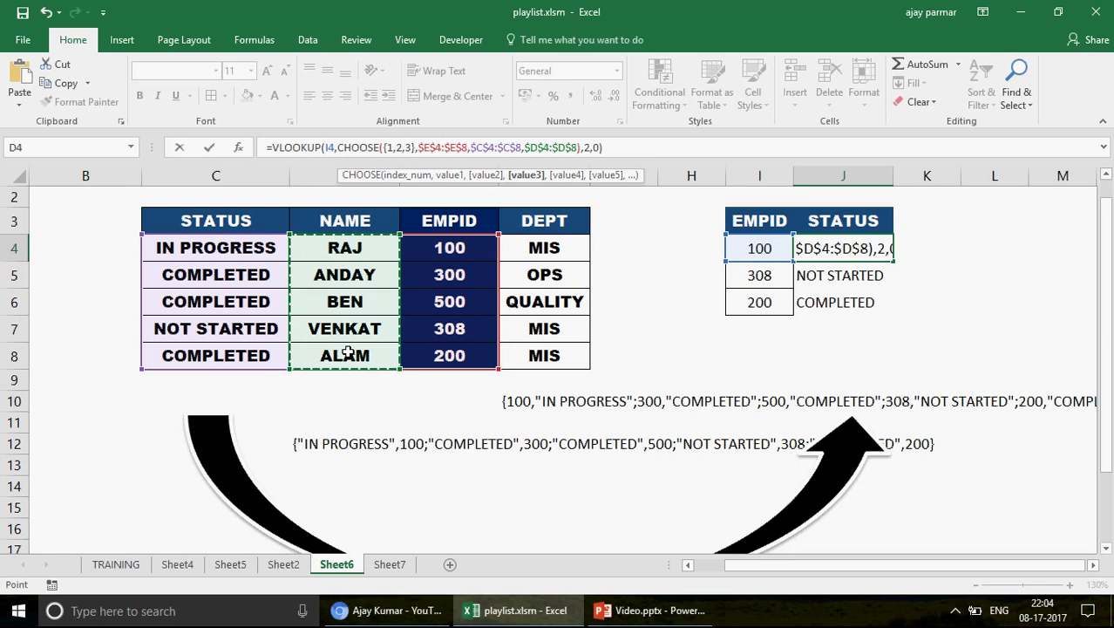
key(Return)
key(Up)
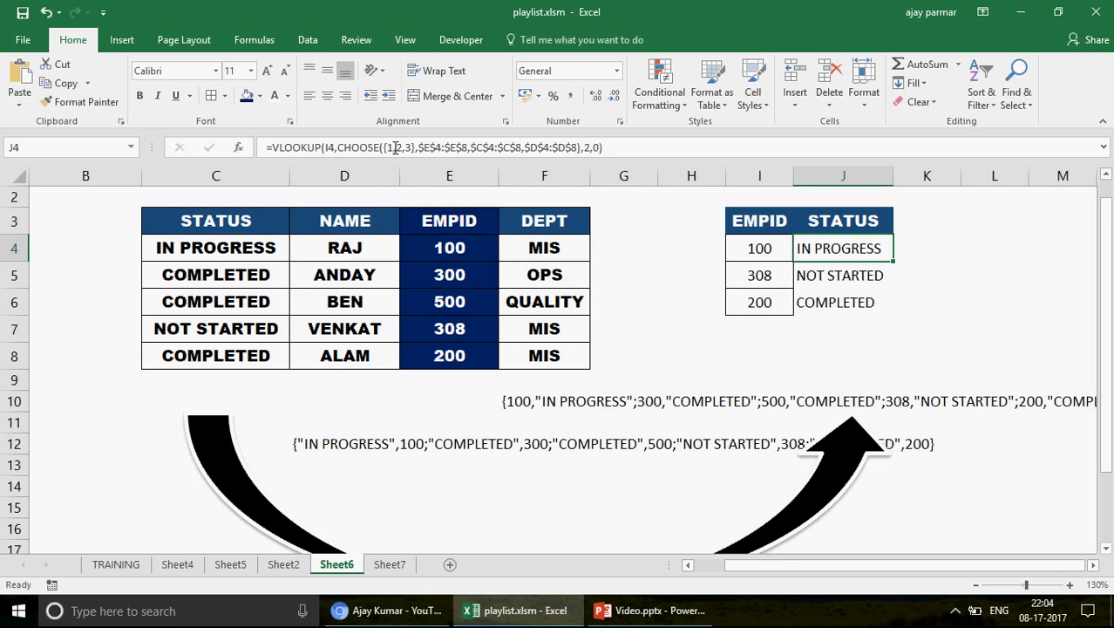
Copy the CHOOSE expression from J4's formula without changing J4, and enter it in D13 as an array formula
click(340, 147)
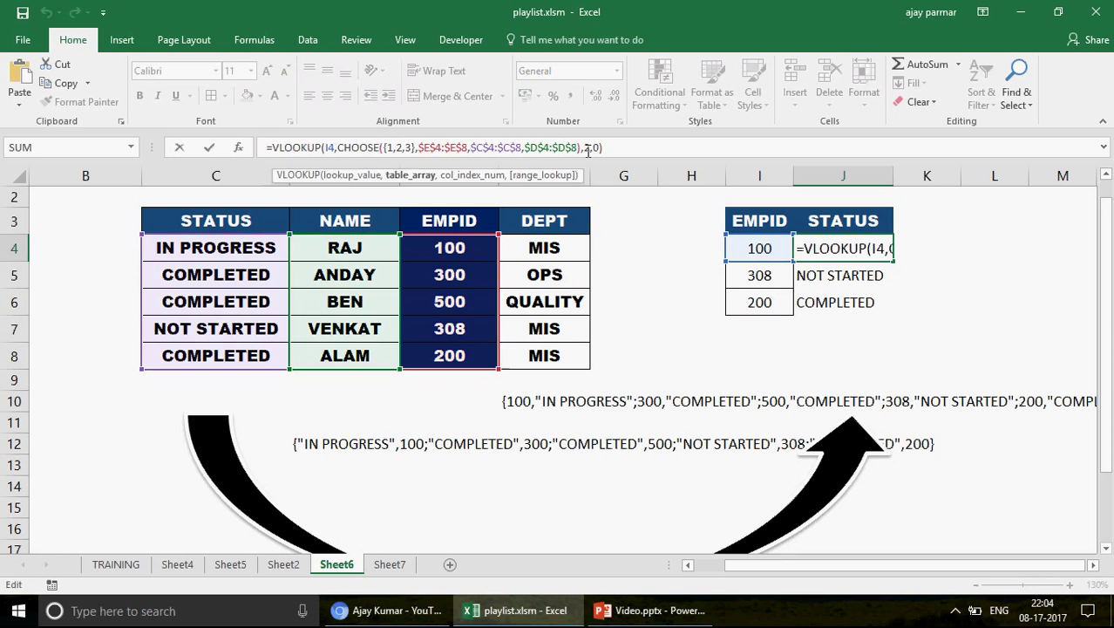
drag(338, 147, 578, 146)
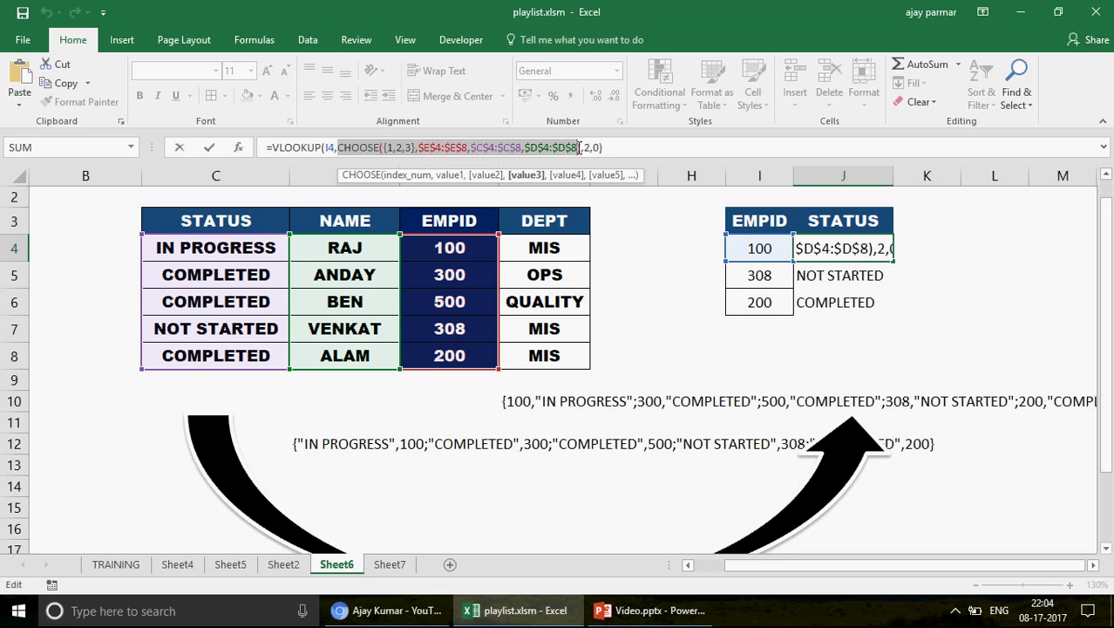
click(291, 485)
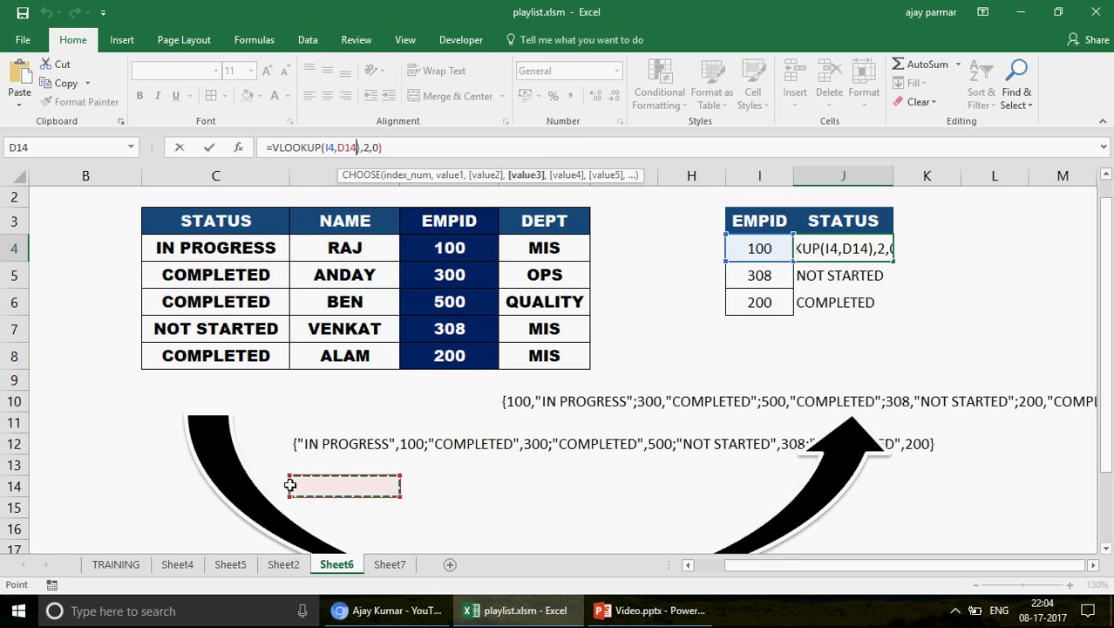
key(Escape)
click(307, 469)
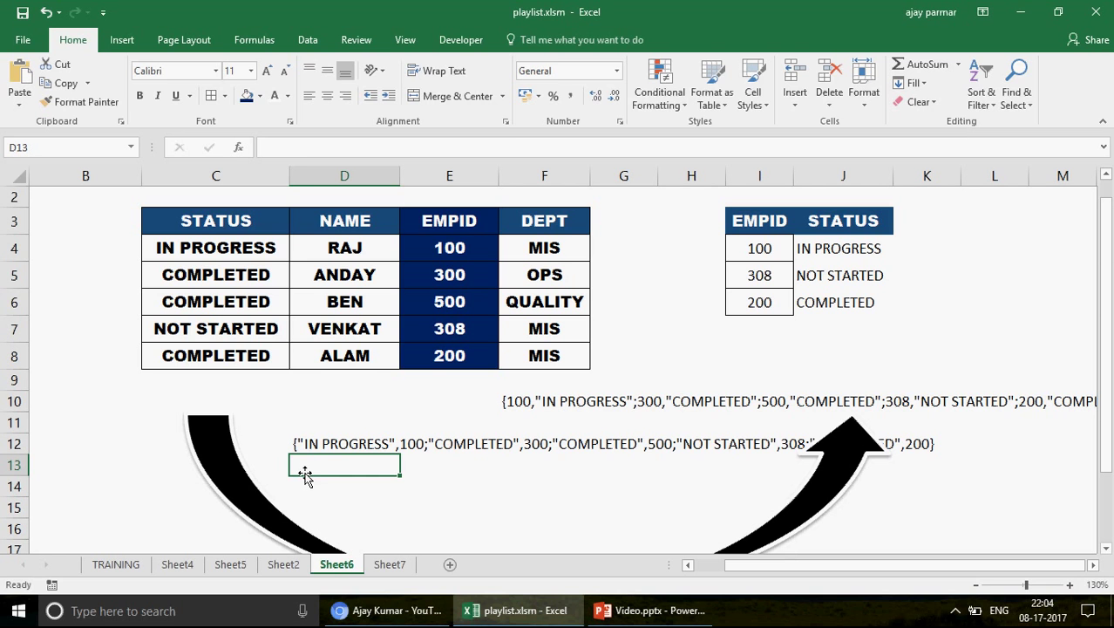
text(=)
key(ctrl+v)
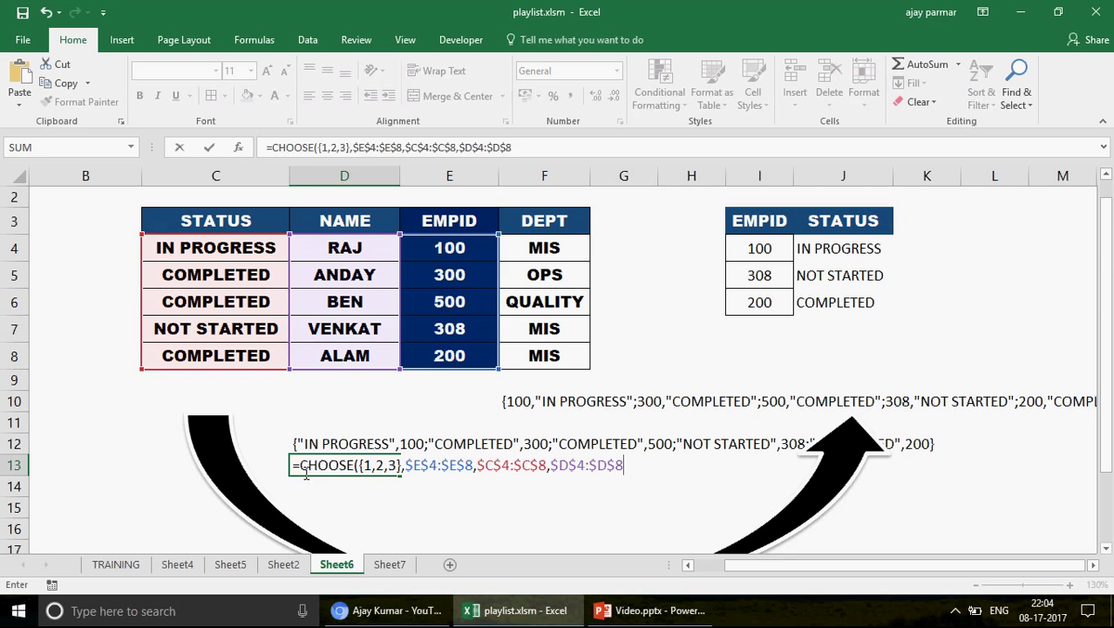
key(ctrl+shift+Return)
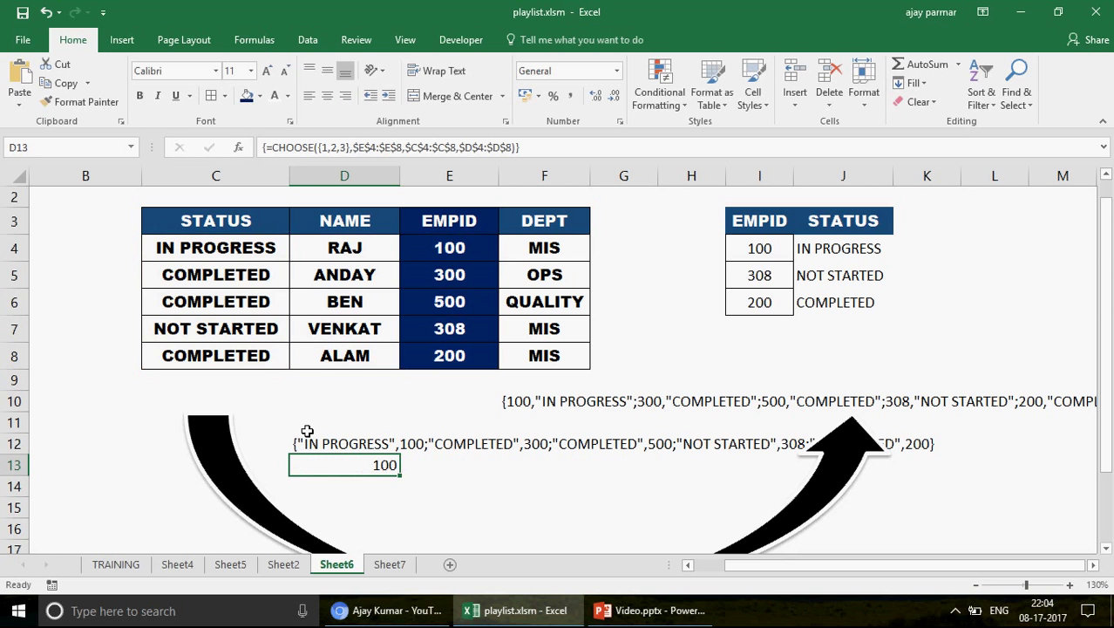
Evaluate D13's CHOOSE formula in place to examine how its three-column array rows are separated, leaving the formula unchanged
click(276, 147)
key(F9)
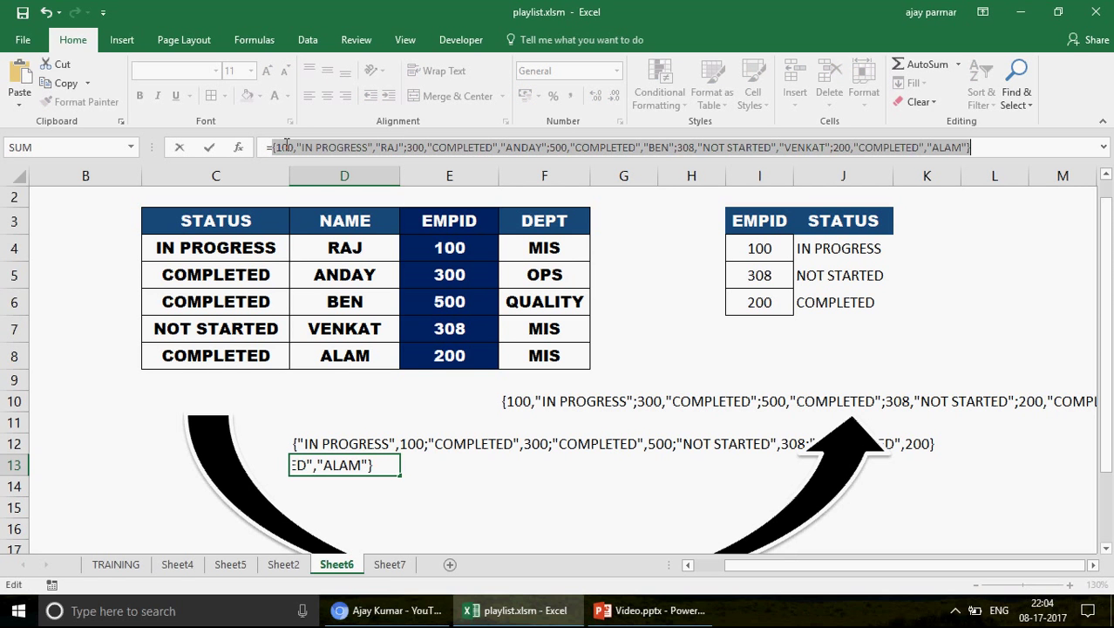
click(407, 148)
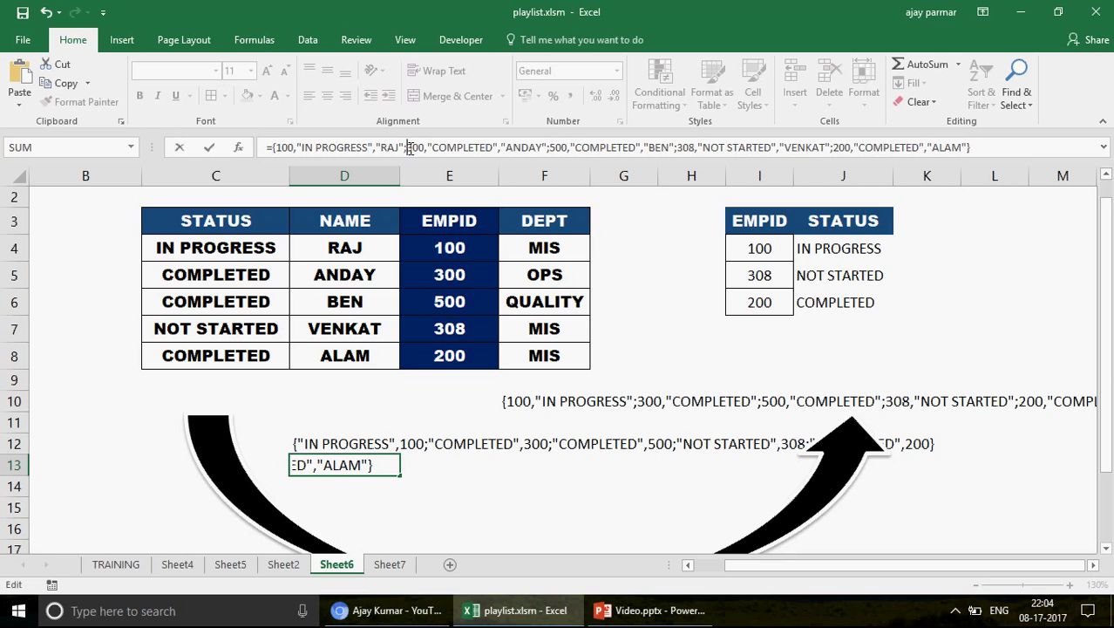
shift+click(540, 148)
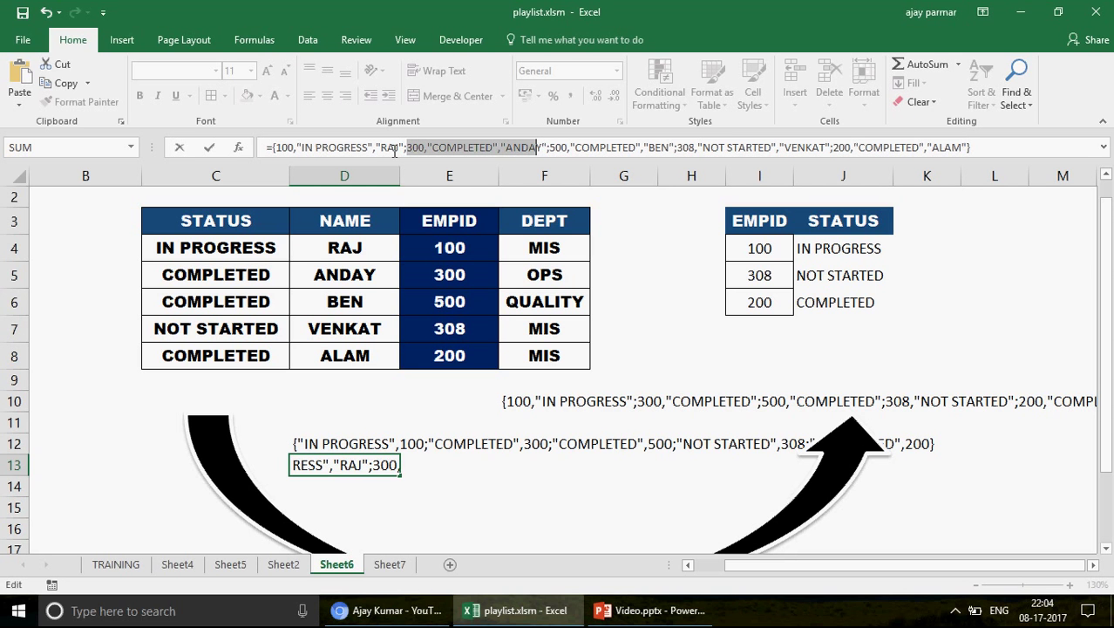
click(388, 147)
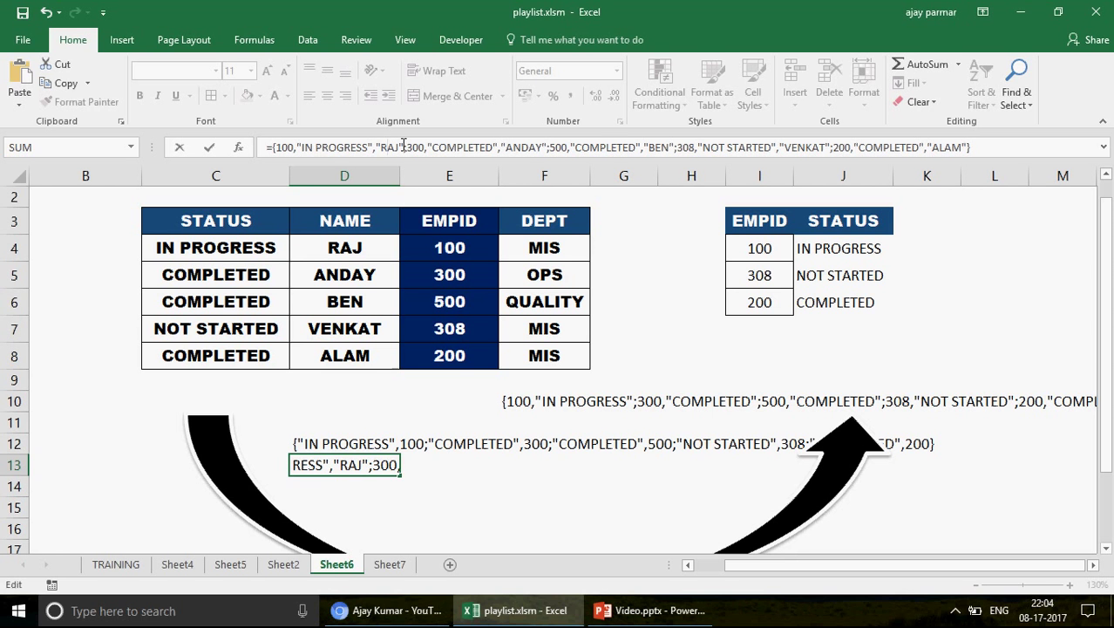
key(Escape)
Set the VLOOKUP column index in J4's formula to 3 and fill the formula down to J6
click(825, 248)
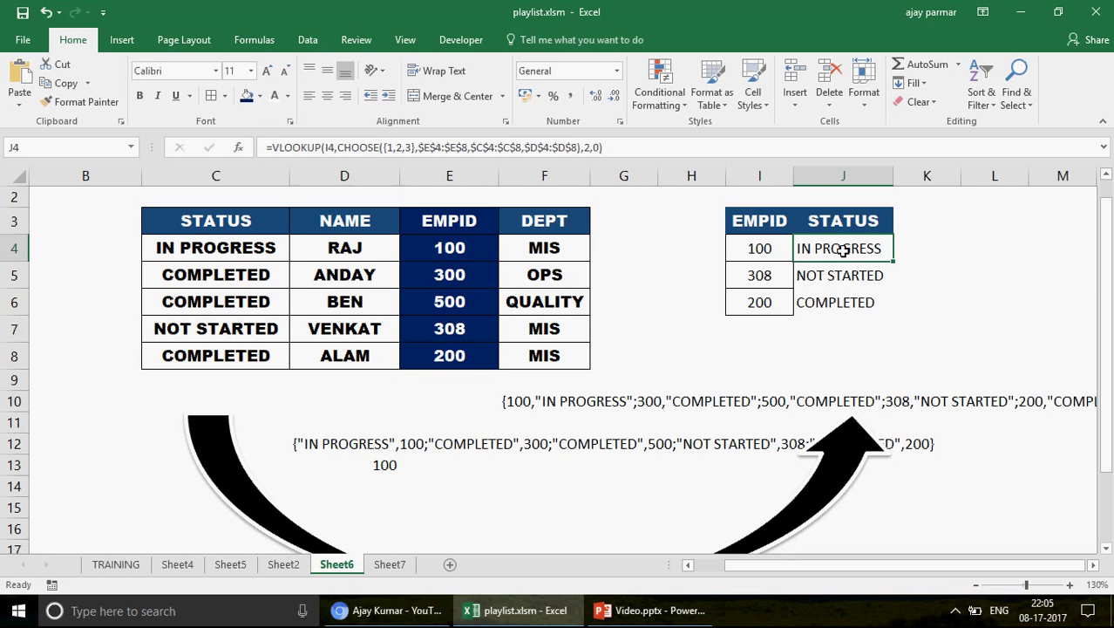
click(593, 150)
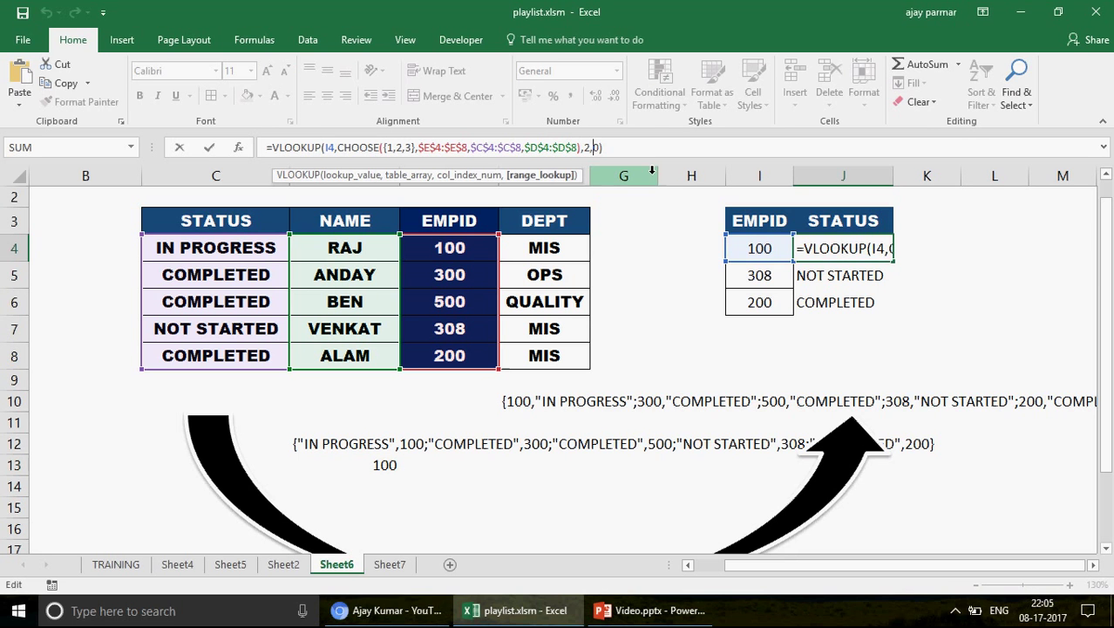
key(Left)
key(BackSpace)
text(3)
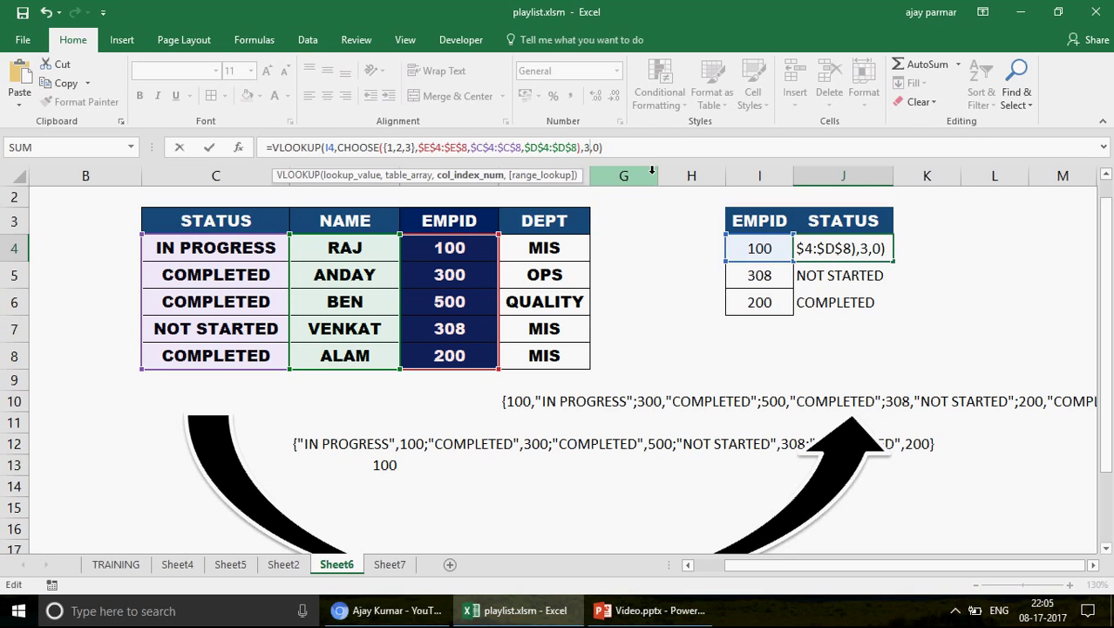
key(ctrl+Return)
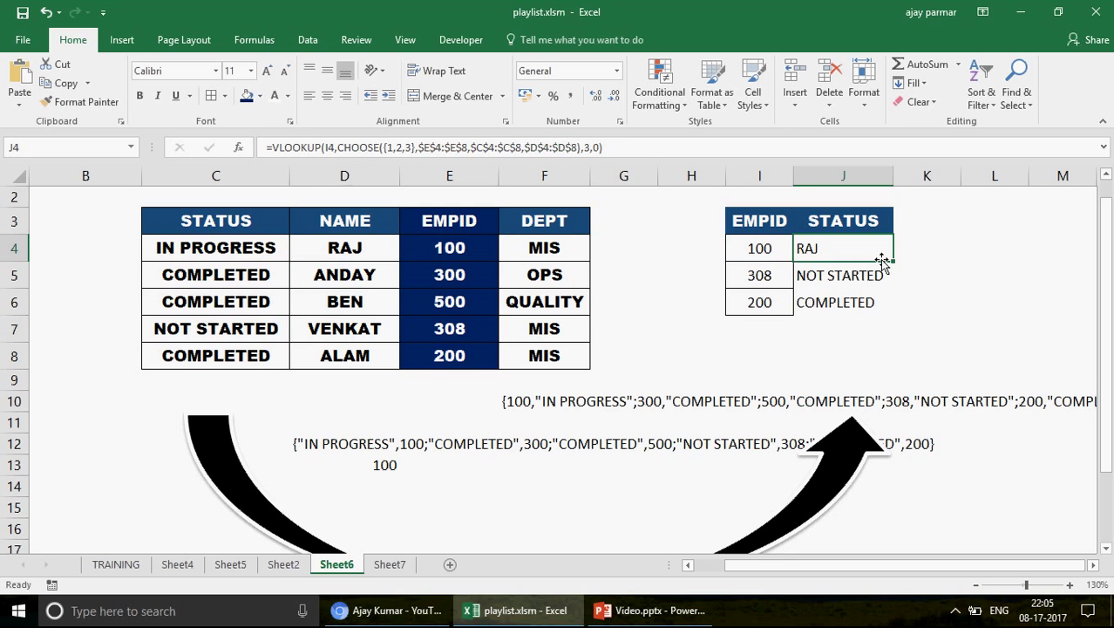
drag(893, 272, 898, 311)
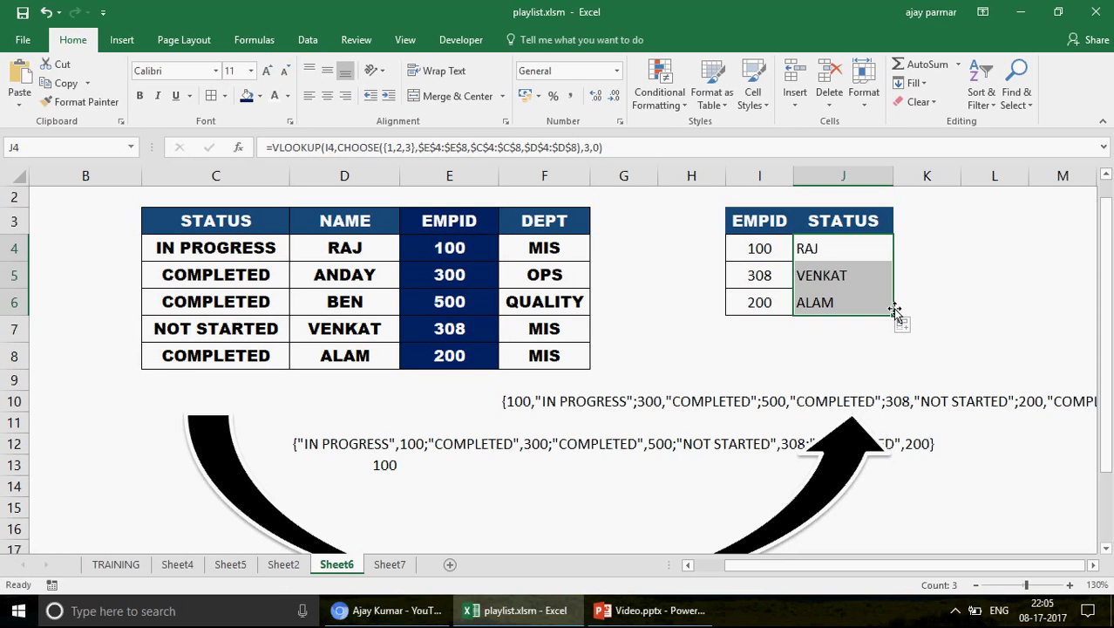